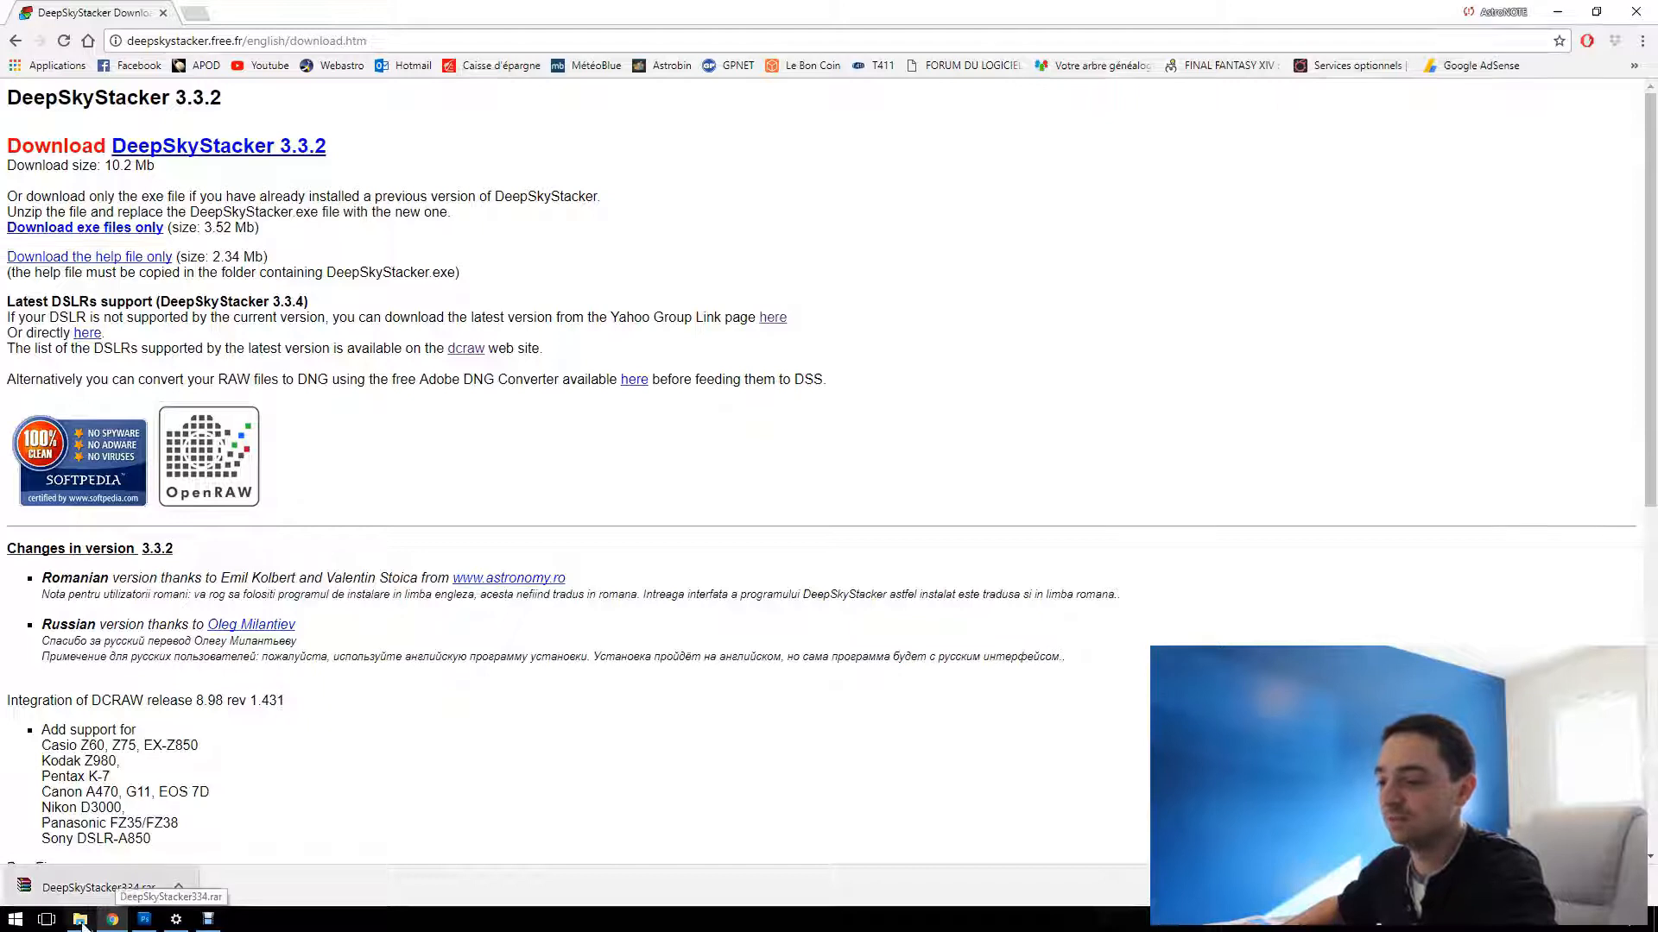
Extract the DeepSkyStacker334 archive in the DSS folder to its own folder and launch DeepSkyStacker from there
mouse_move(80, 918)
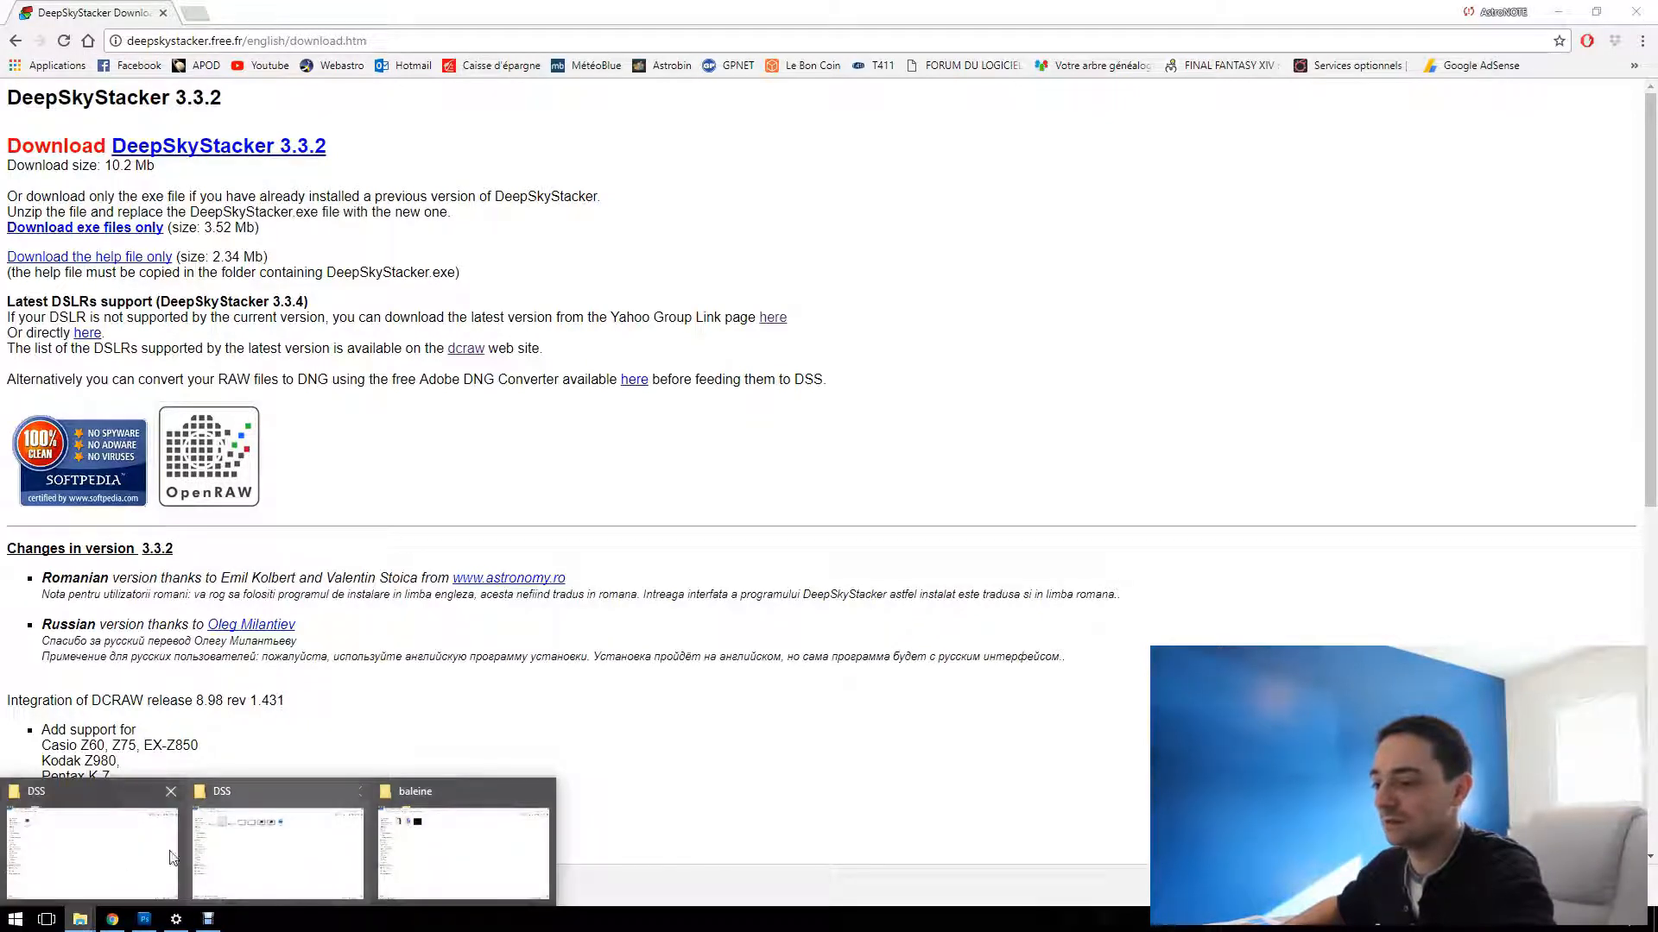
left_click(119, 858)
left_click(194, 164)
right_click(194, 164)
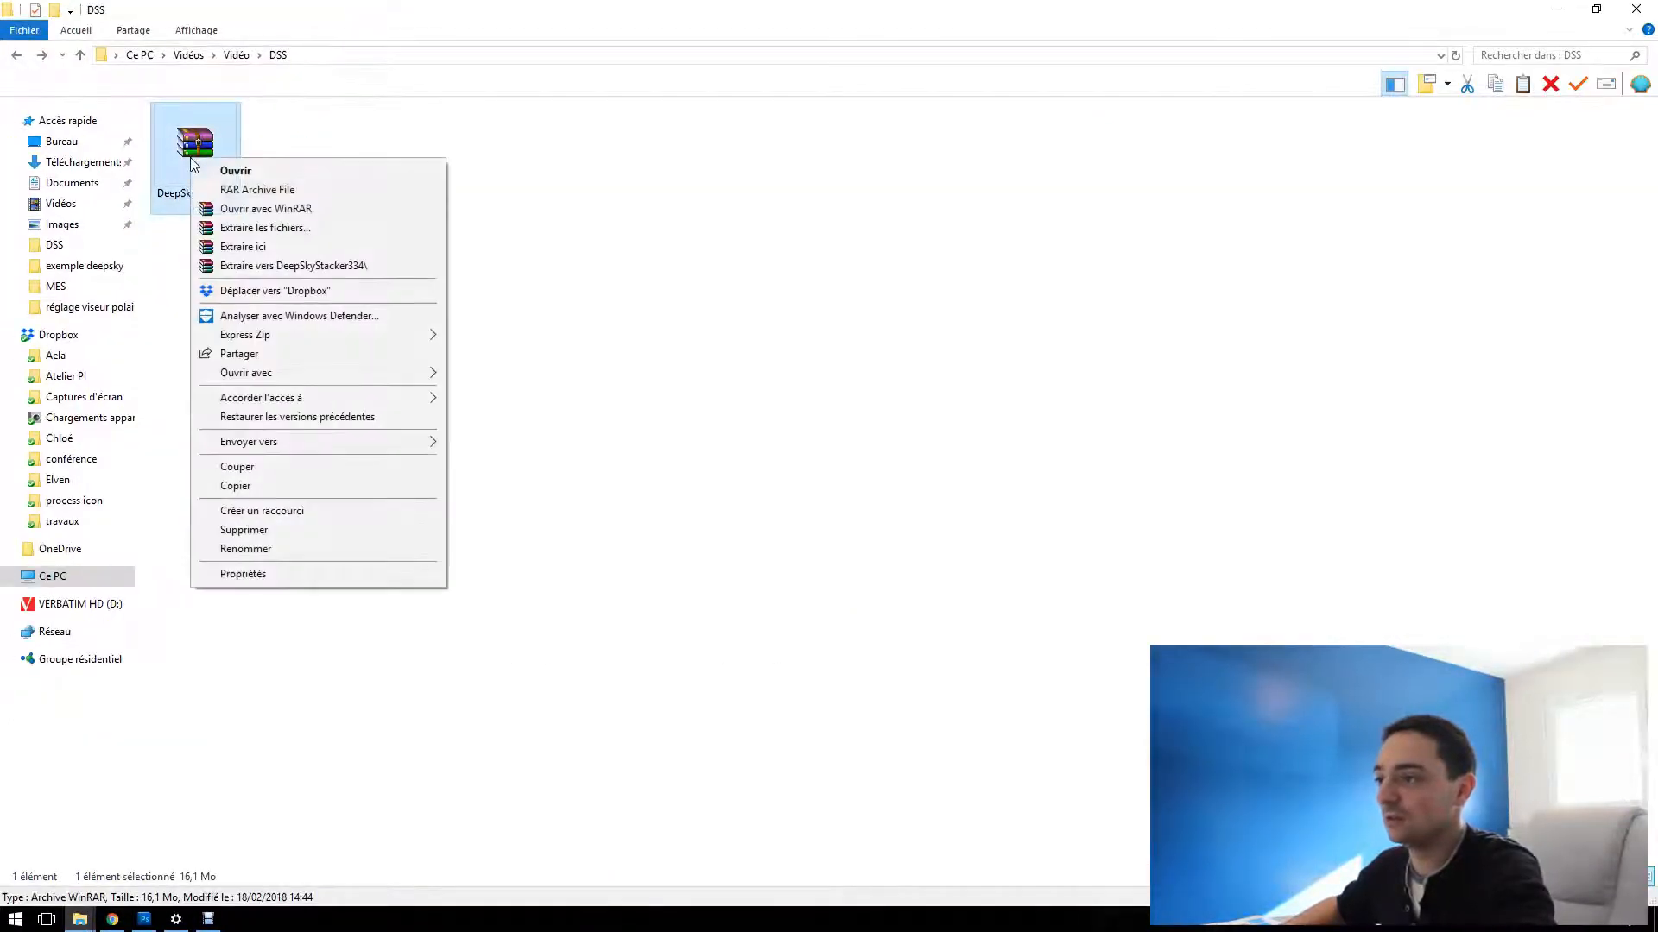
left_click(289, 259)
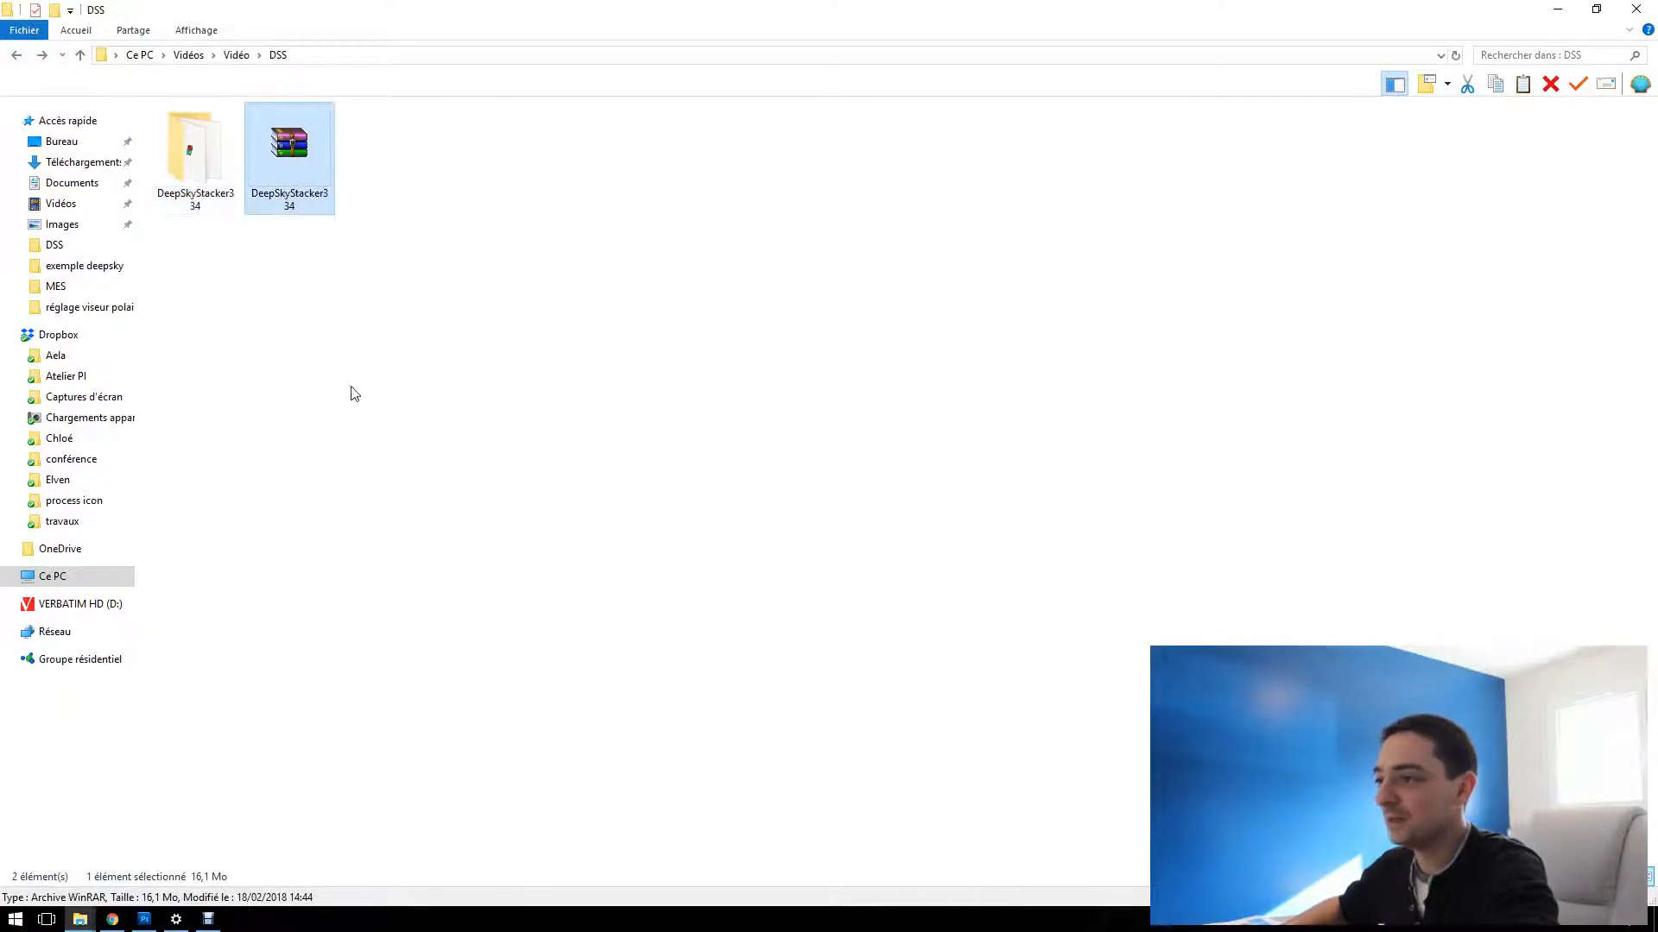
double_click(222, 153)
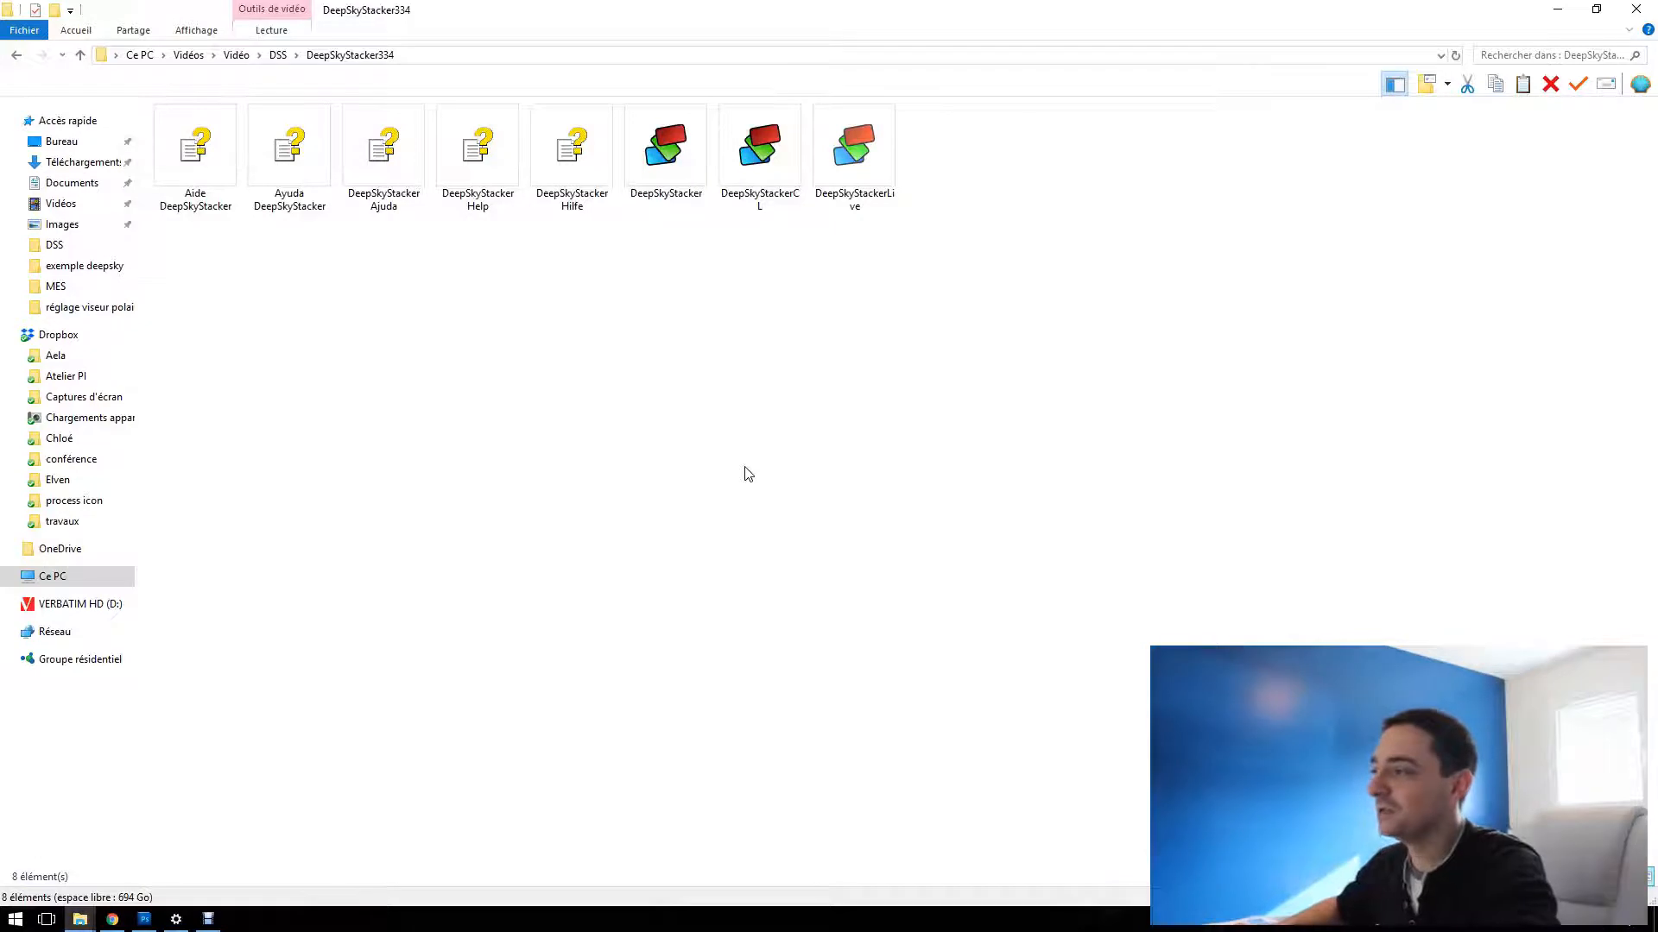
left_click(675, 188)
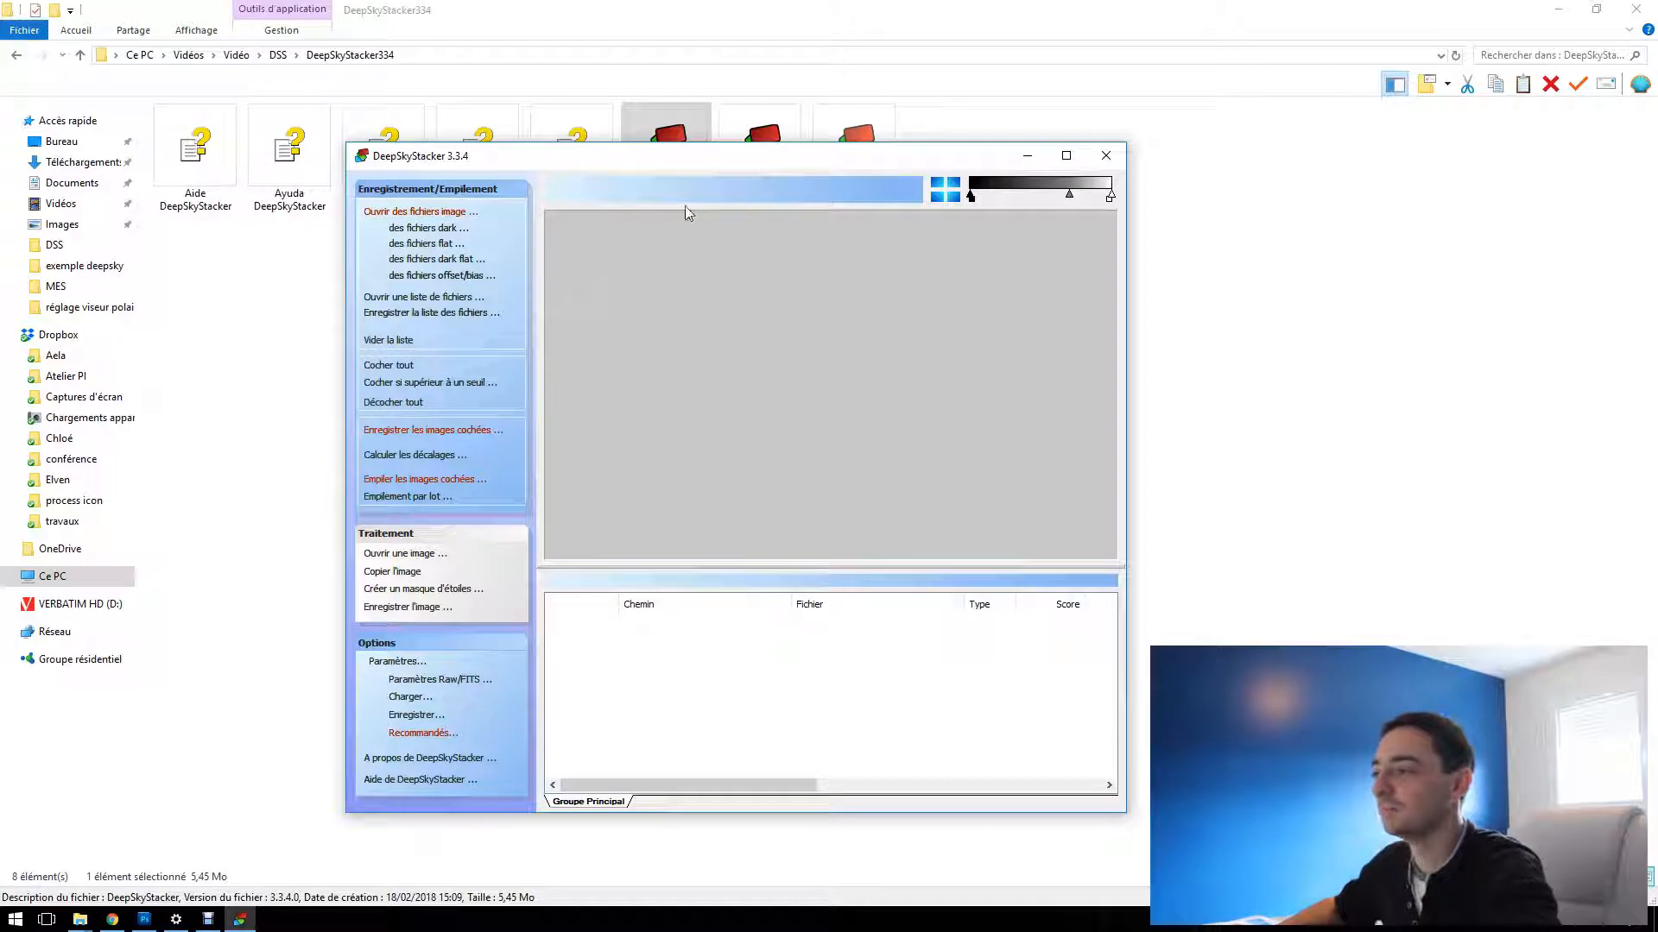
Load the dark frames dark-001bin1 through dark-015bin1 from the "-15 - 600s" folder
left_click(414, 228)
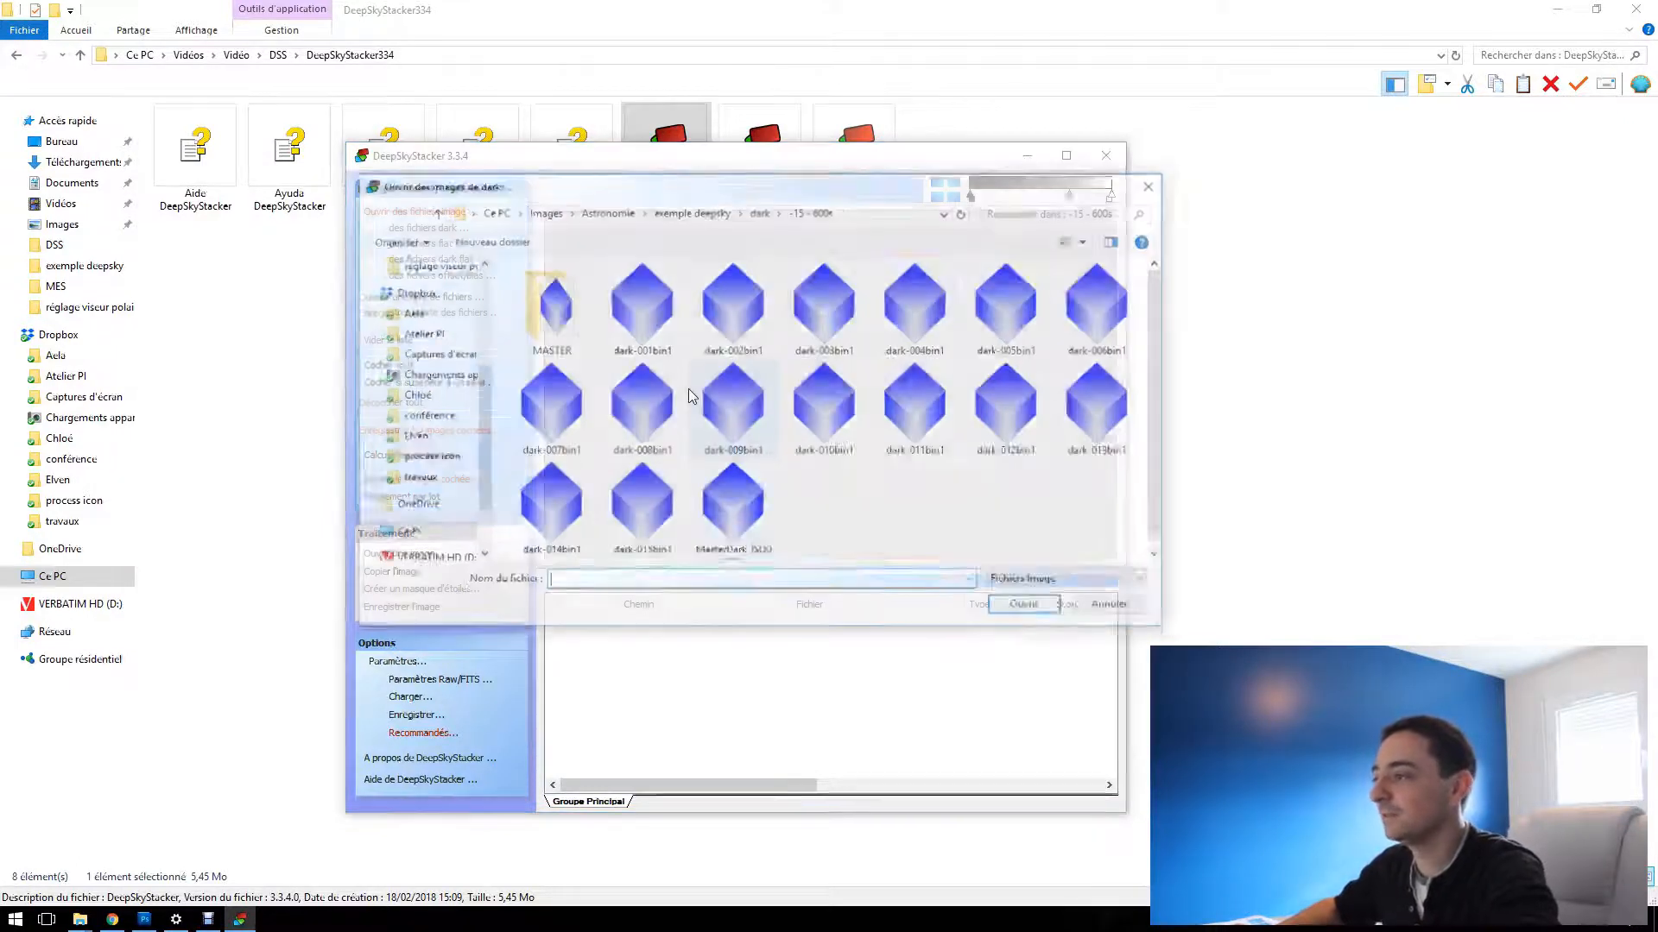
left_click(641, 306)
left_click(617, 515, "shift")
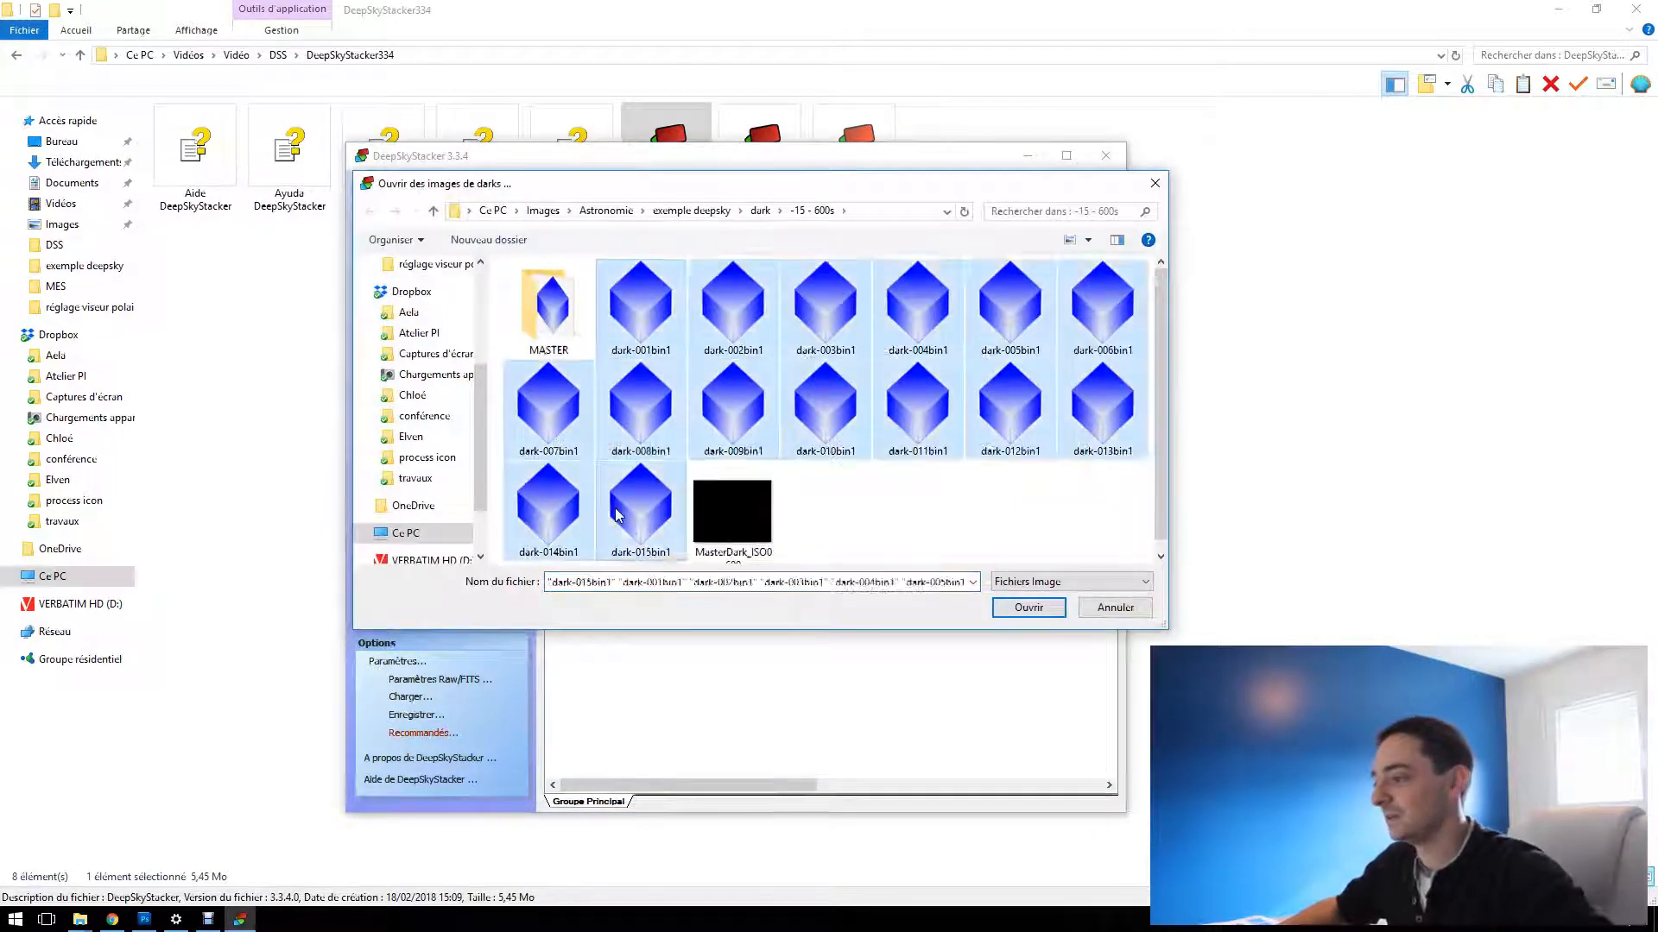
left_click(1028, 608)
Load the flat frames Autosave Image -001L through the last numbered Autosave Image in the flat folder
left_click(426, 243)
left_click(548, 311)
left_click(1003, 514, "shift")
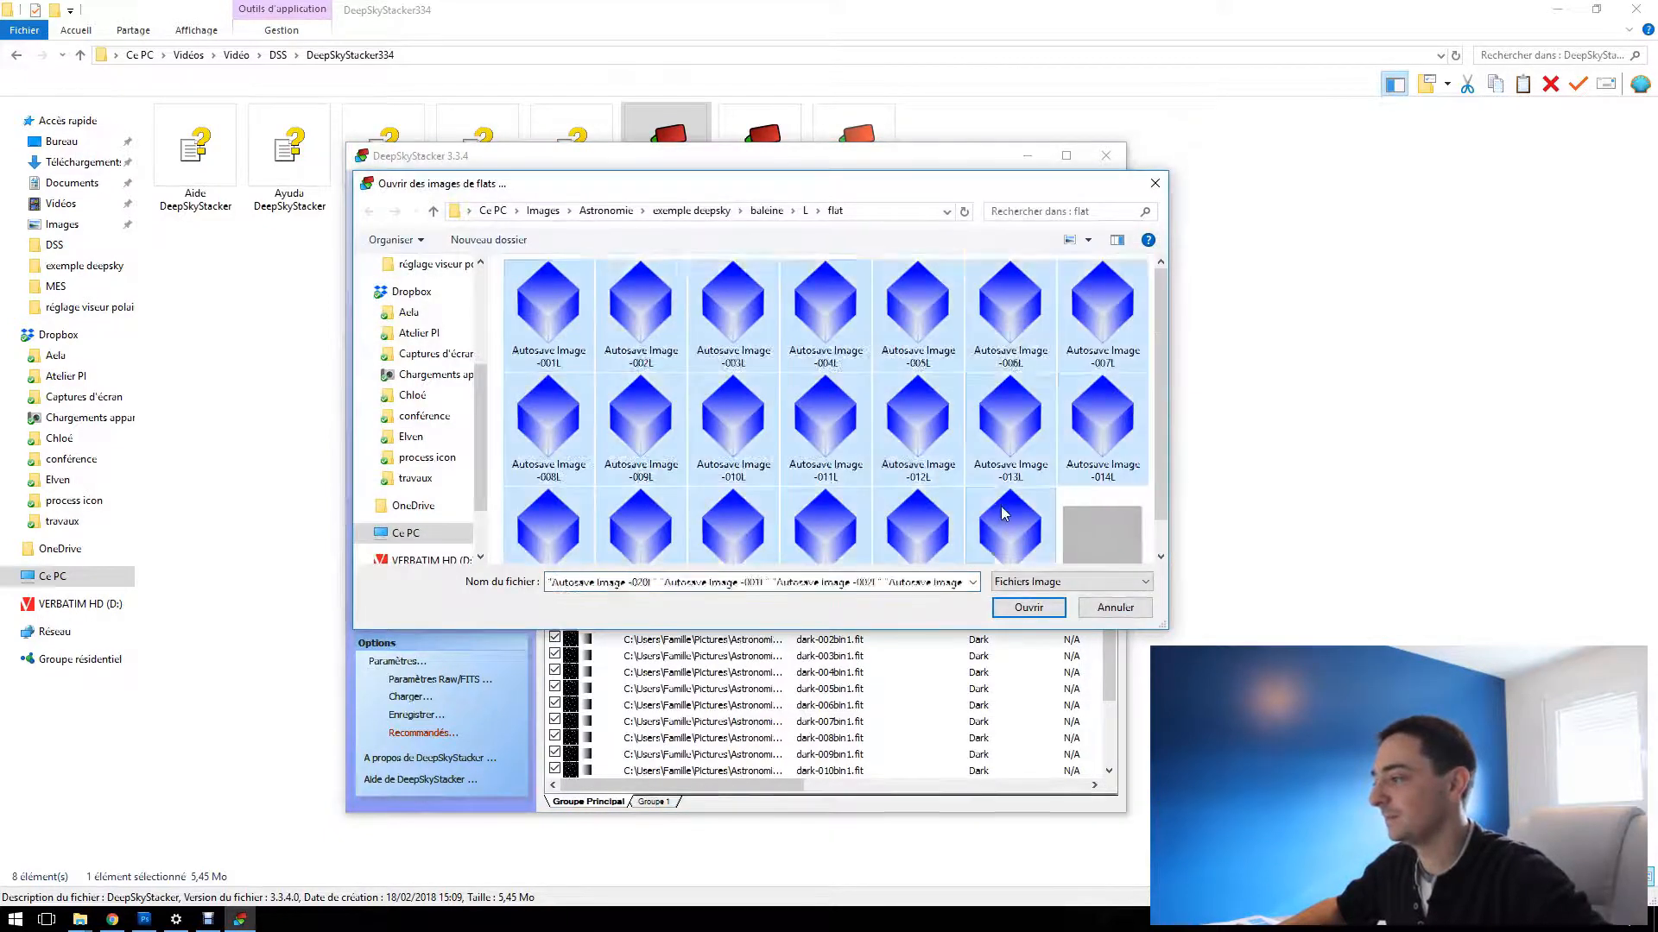
left_click(1028, 607)
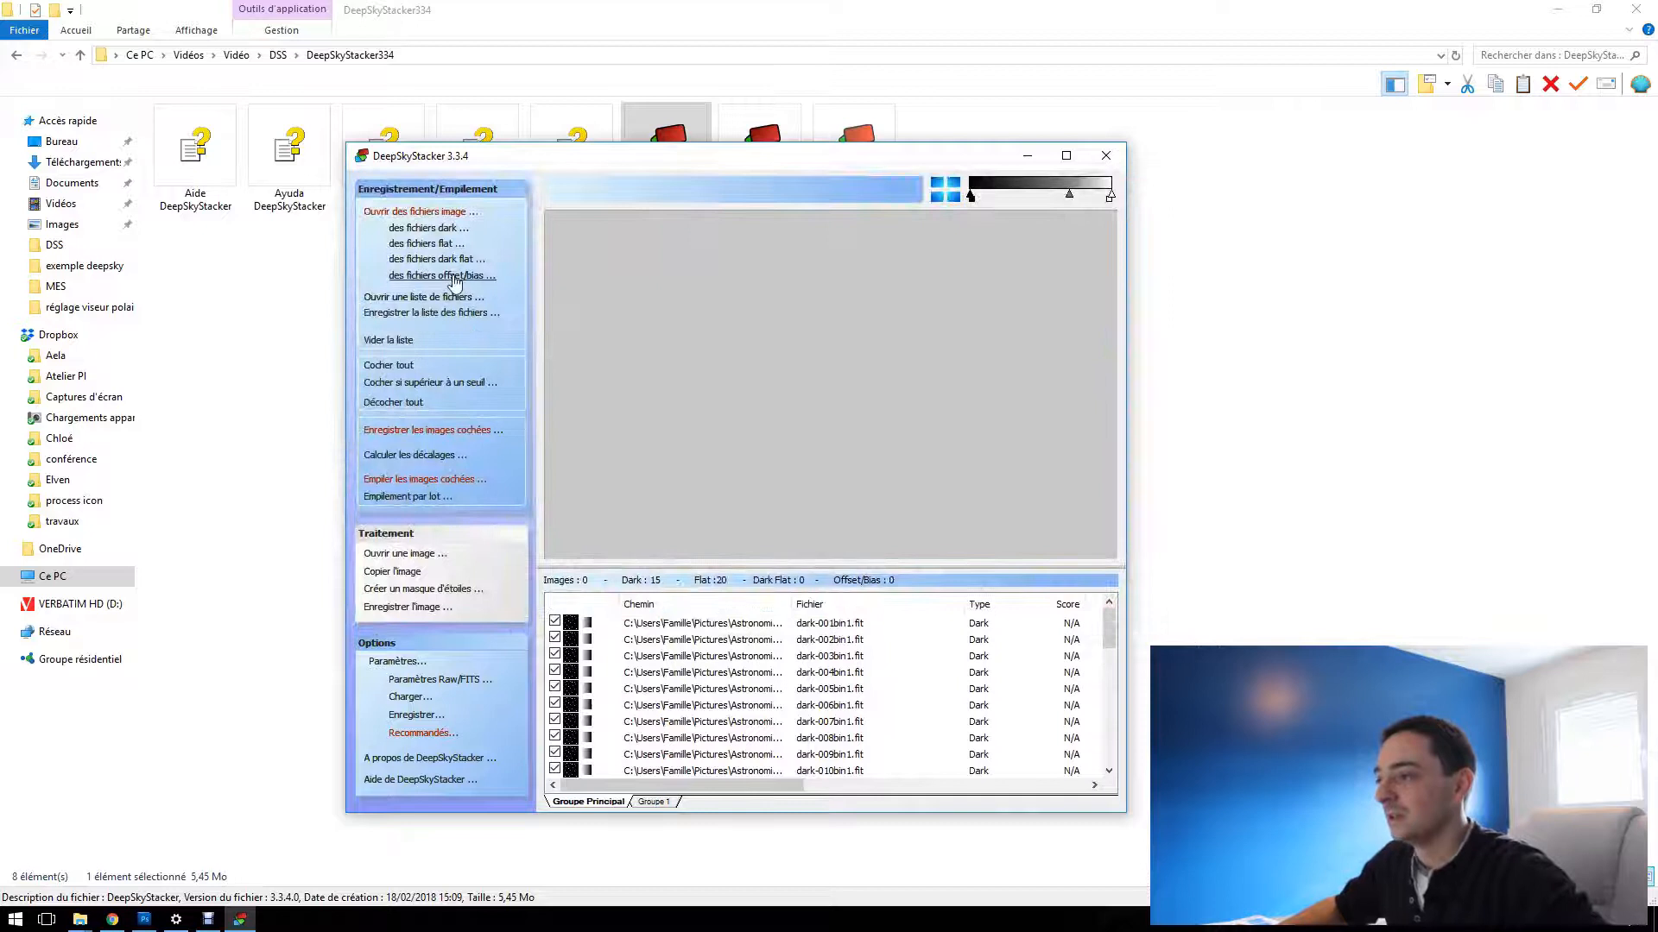
Load all the offset/bias frames from the offset folder, starting with Bias-001Bin1 and ending with Bias-040Bin1
left_click(453, 276)
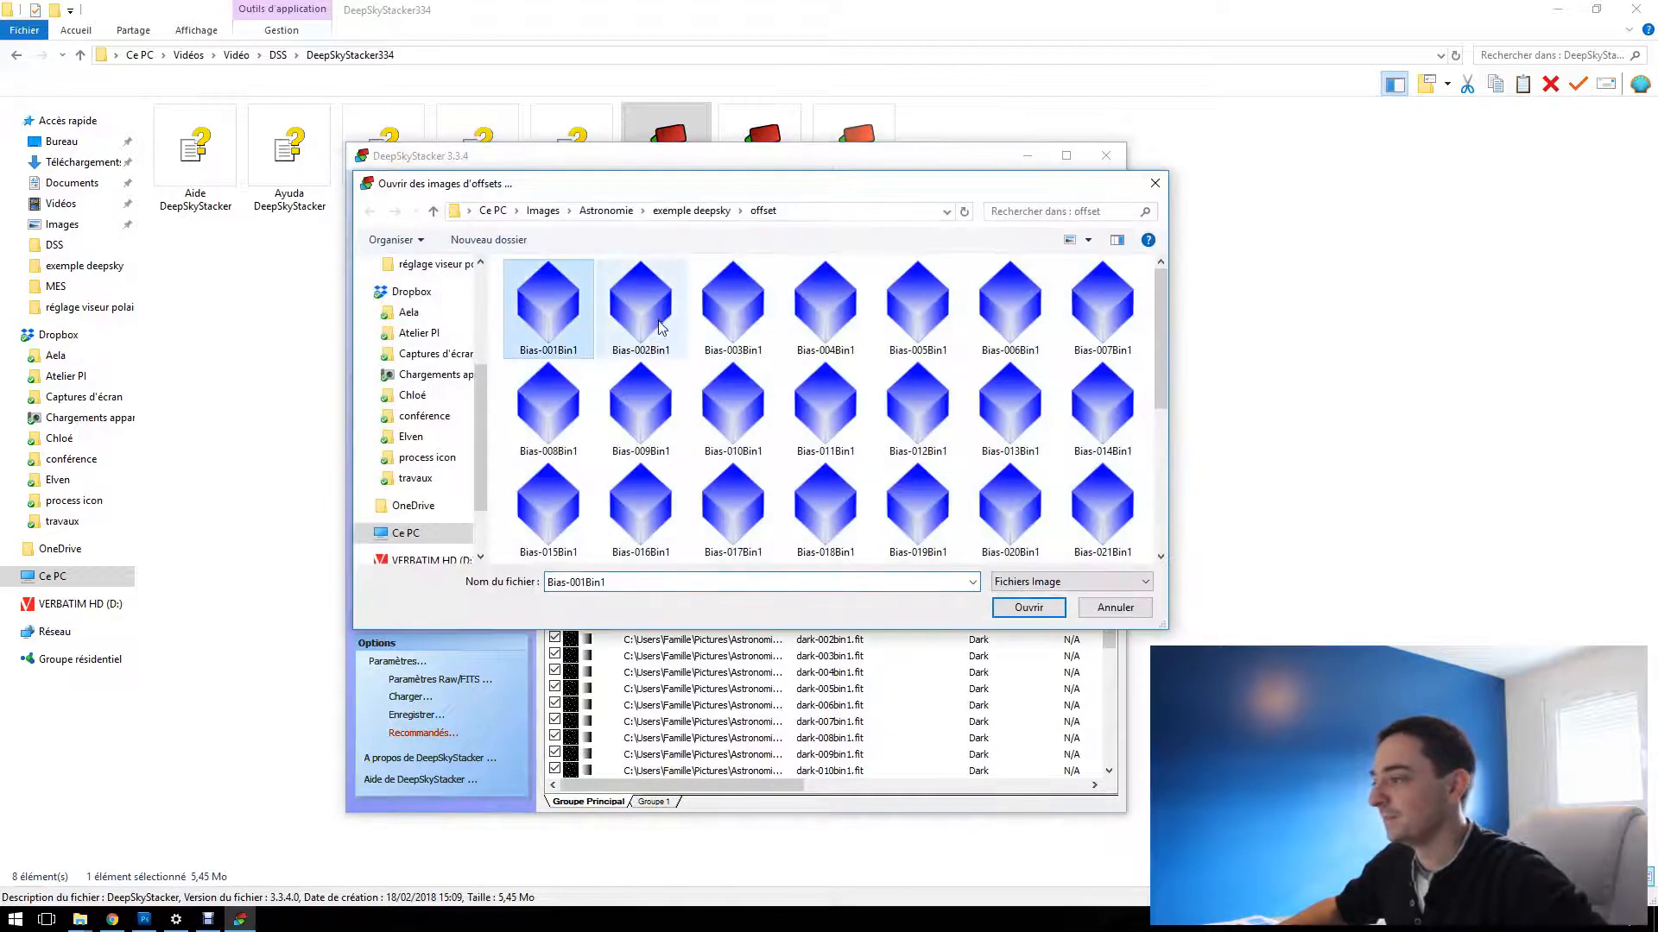
scroll(661, 326, "down", 3)
left_click(917, 492, "shift")
left_click(1019, 608)
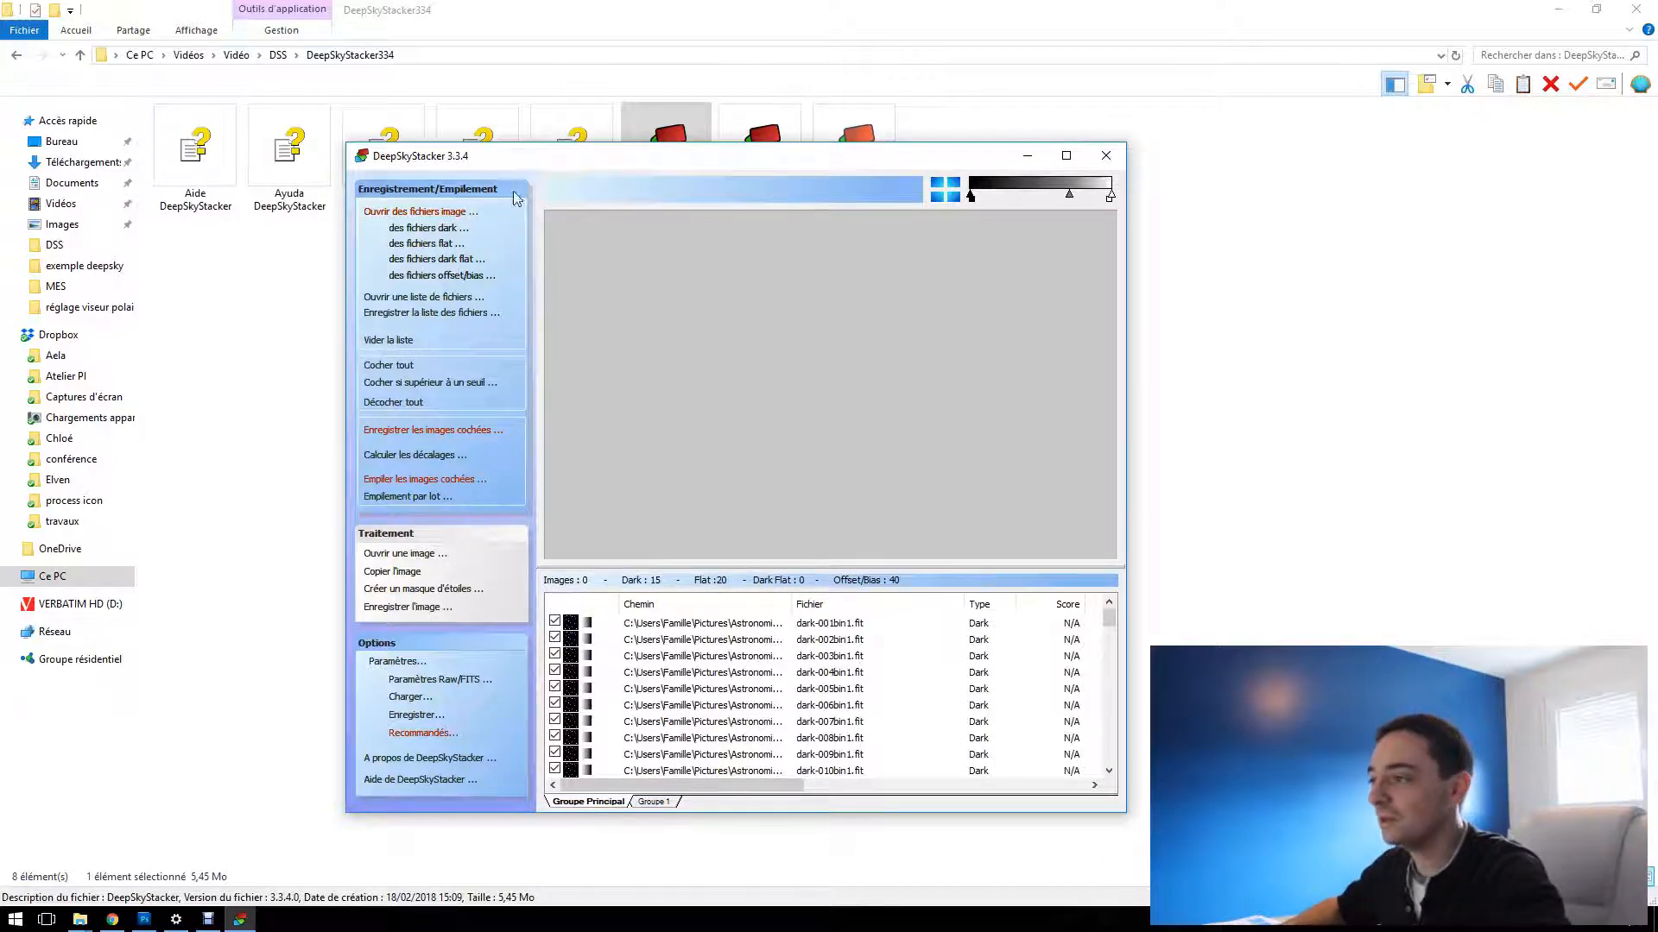
Load the raw light images Autosave Image -002L, -003L and -005L through -010L from the baleine L folder
left_click(438, 212)
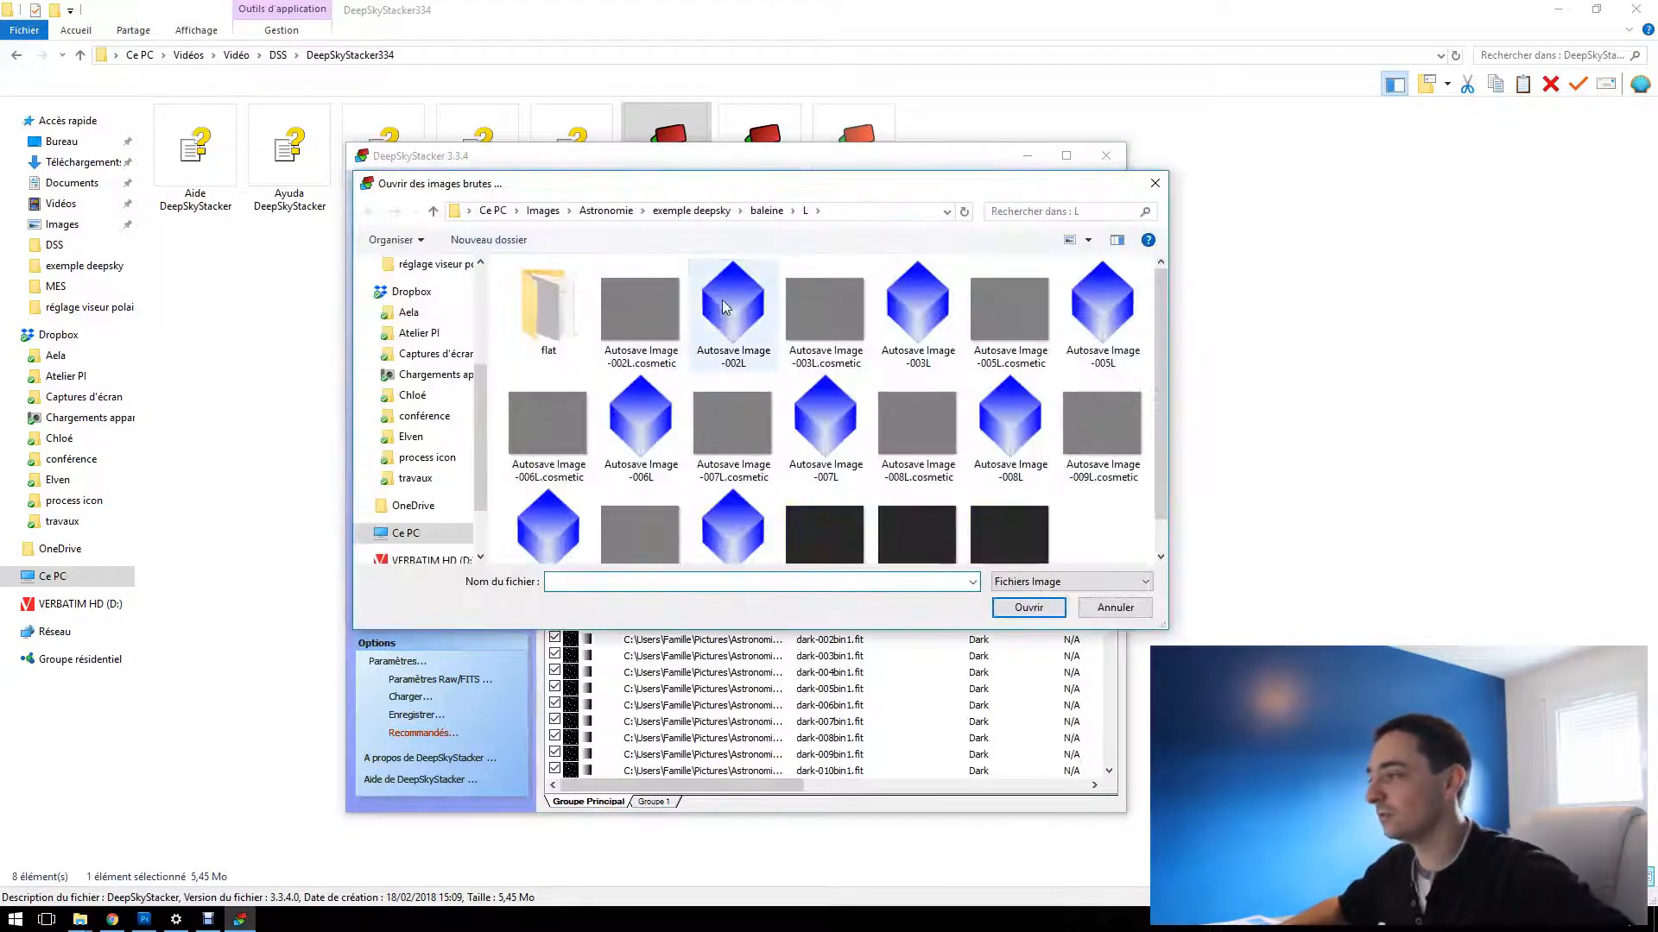
left_click(739, 315)
left_click(918, 309, "ctrl")
left_click(1103, 309, "ctrl")
left_click(1011, 422, "ctrl")
left_click(866, 430, "ctrl")
left_click(640, 423, "ctrl")
left_click(721, 516, "ctrl")
left_click(548, 510, "ctrl")
left_click(1028, 607)
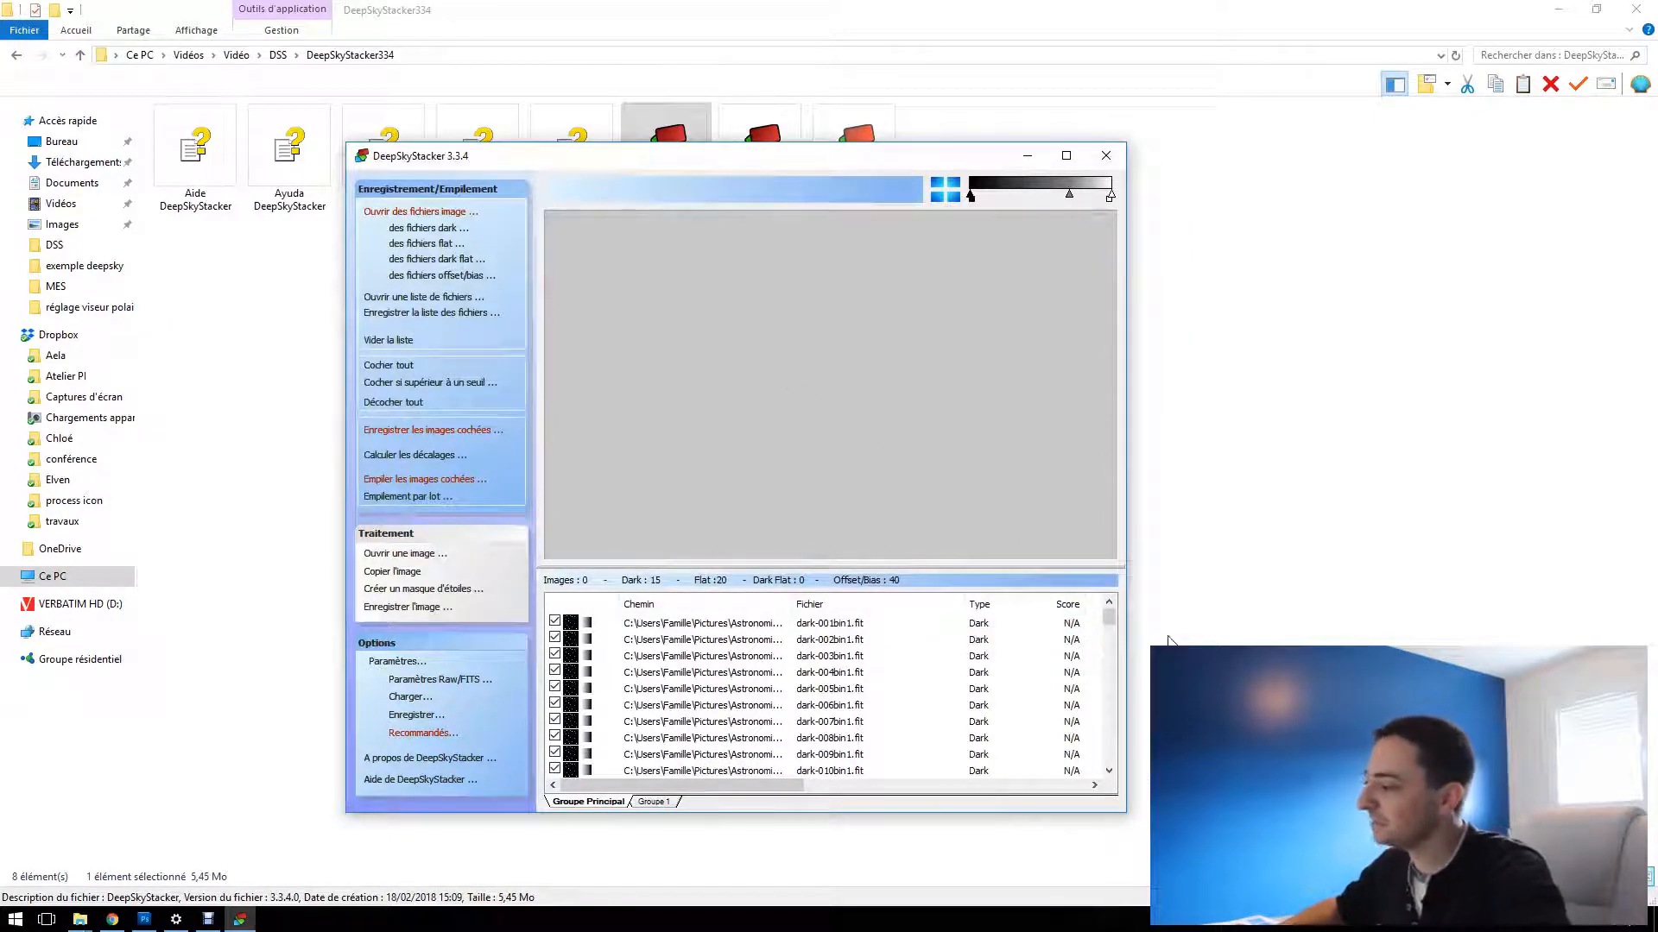
Check all files in the list and use Autosave Image -005L.fit as the reference image
left_click_drag(1112, 615, 1105, 760)
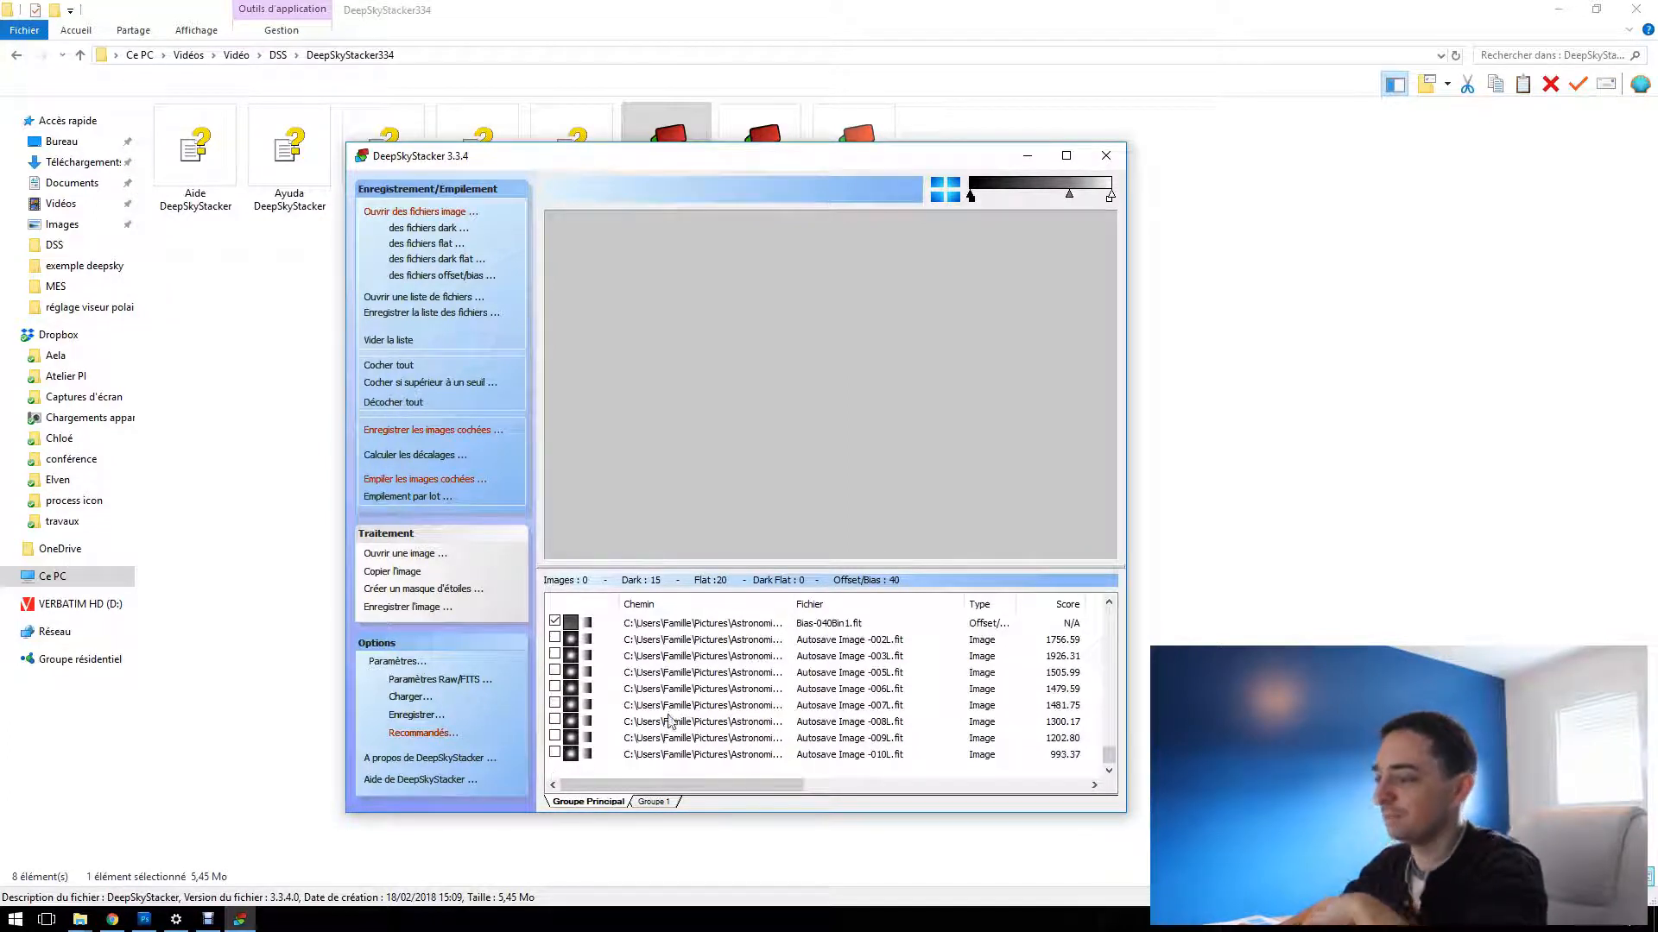
left_click(389, 365)
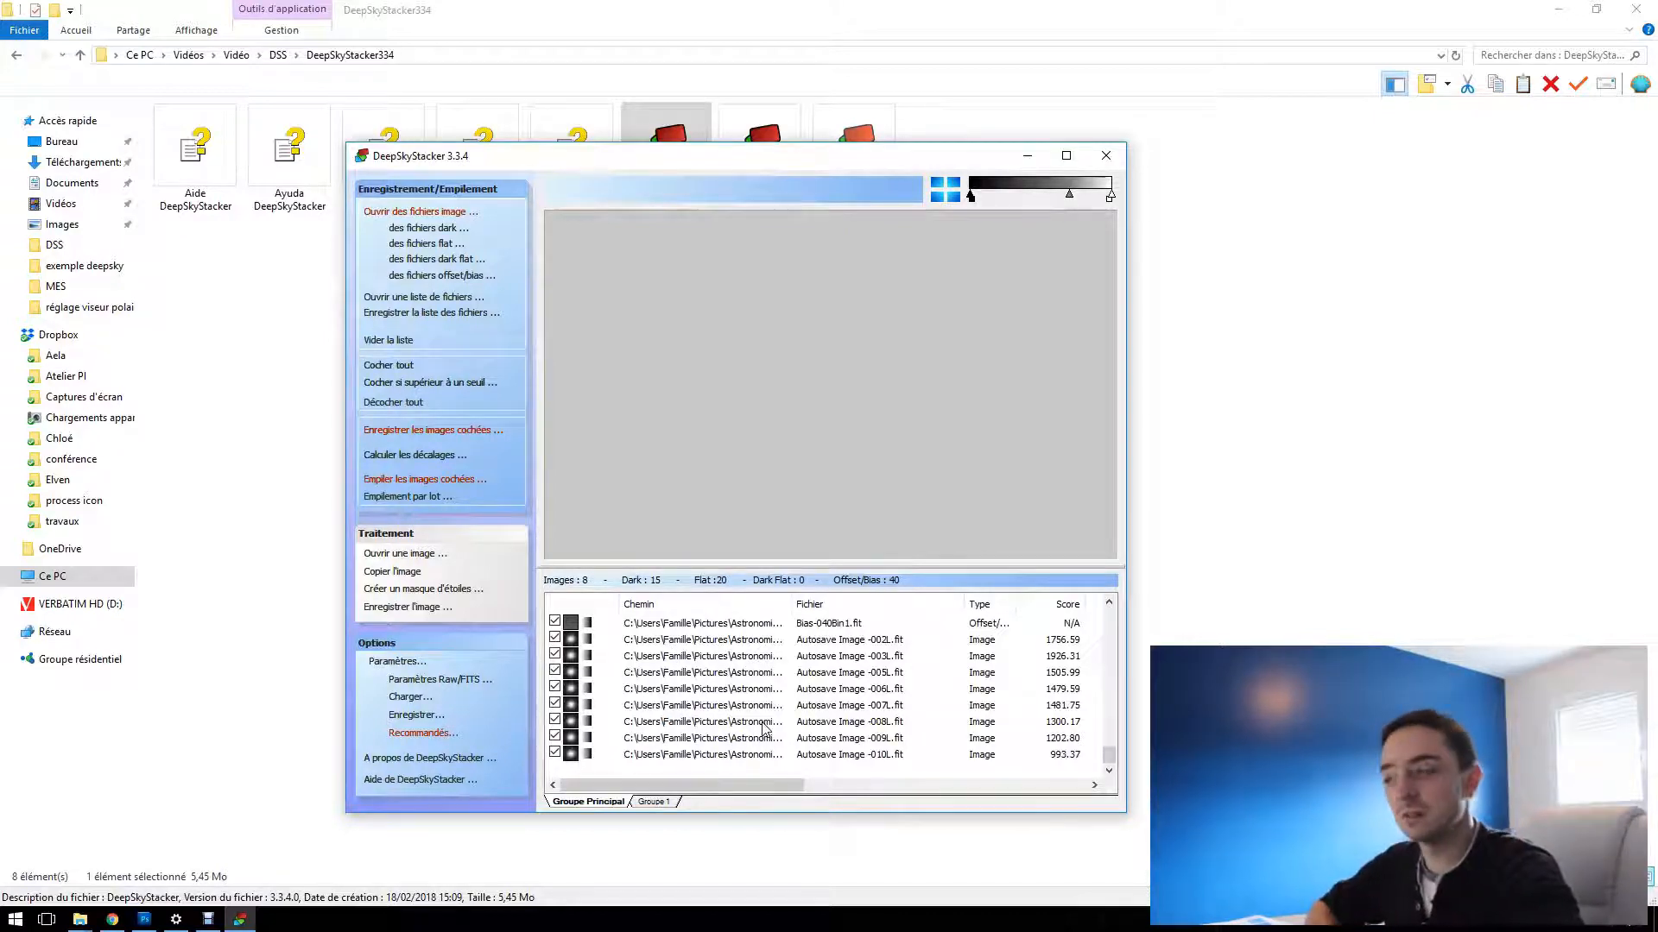
left_click(730, 679)
right_click(728, 680)
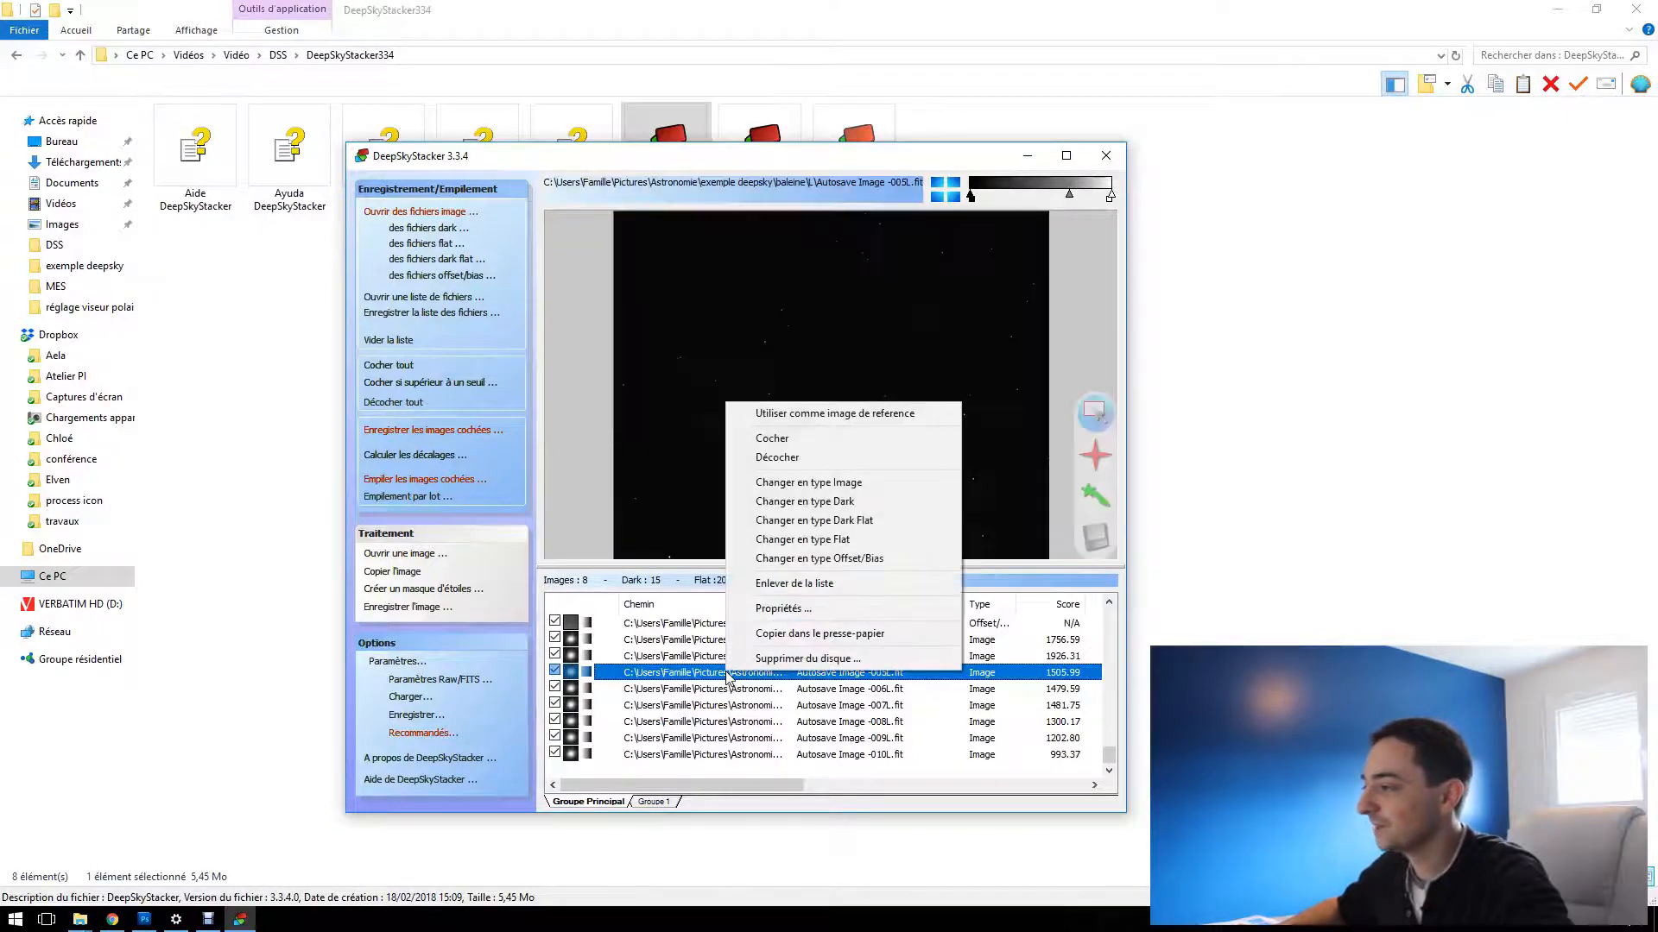
left_click(826, 415)
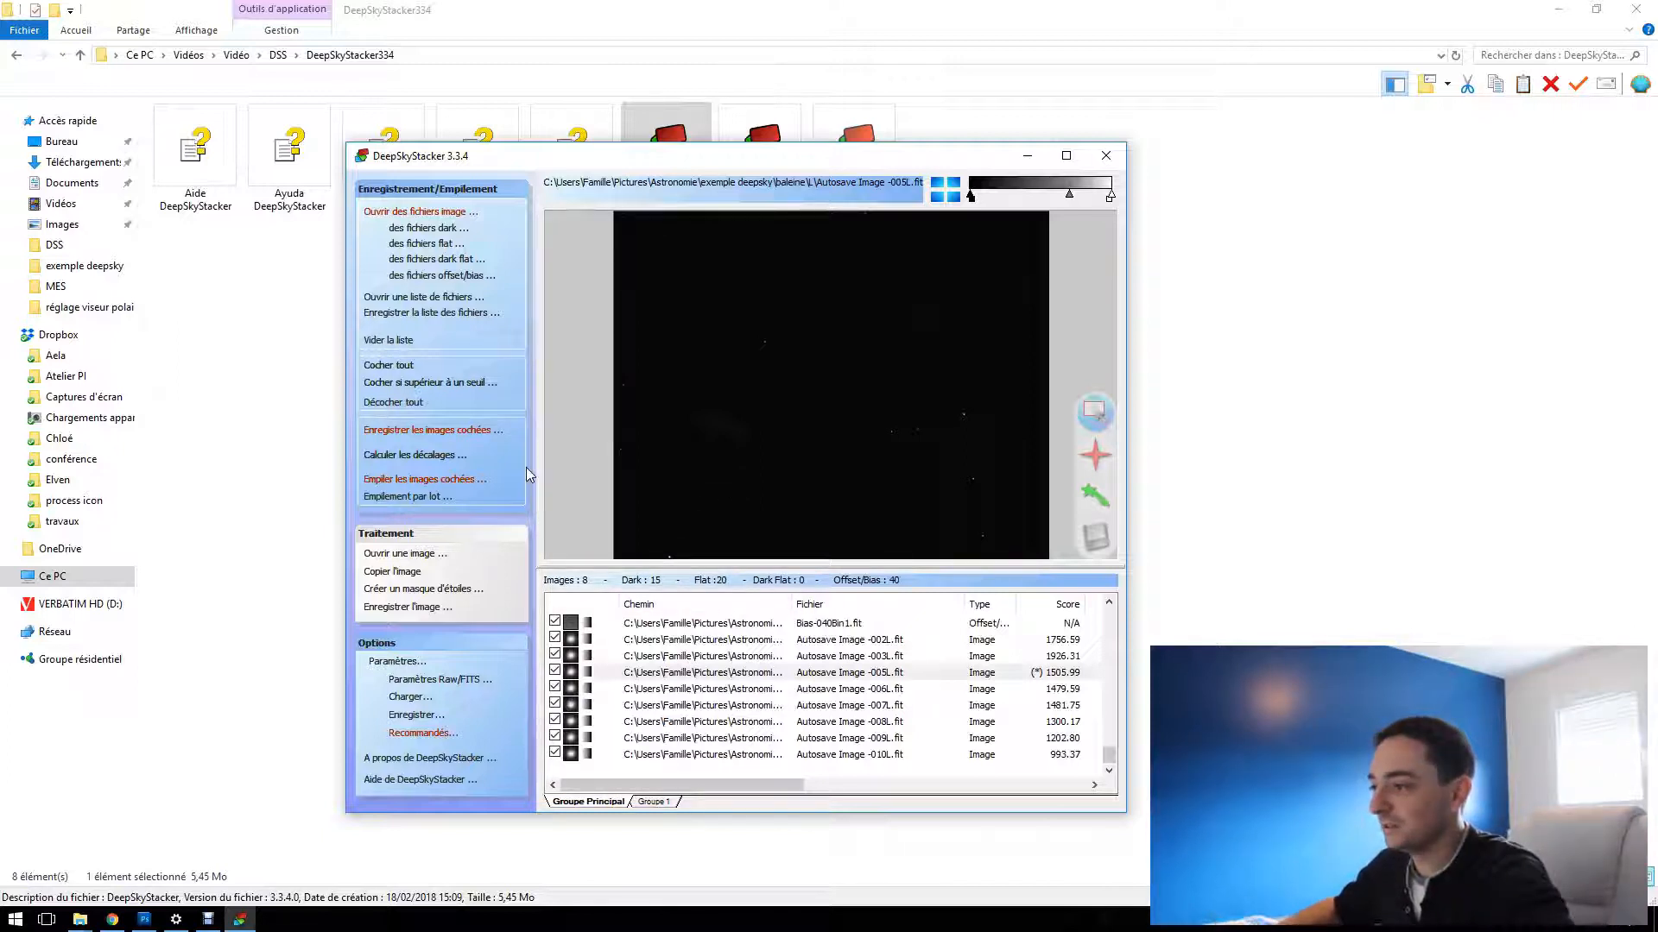
Set the stacking mode of the light images to Kappa-Sigma clipping Médiane in the stacking parameters
left_click(409, 663)
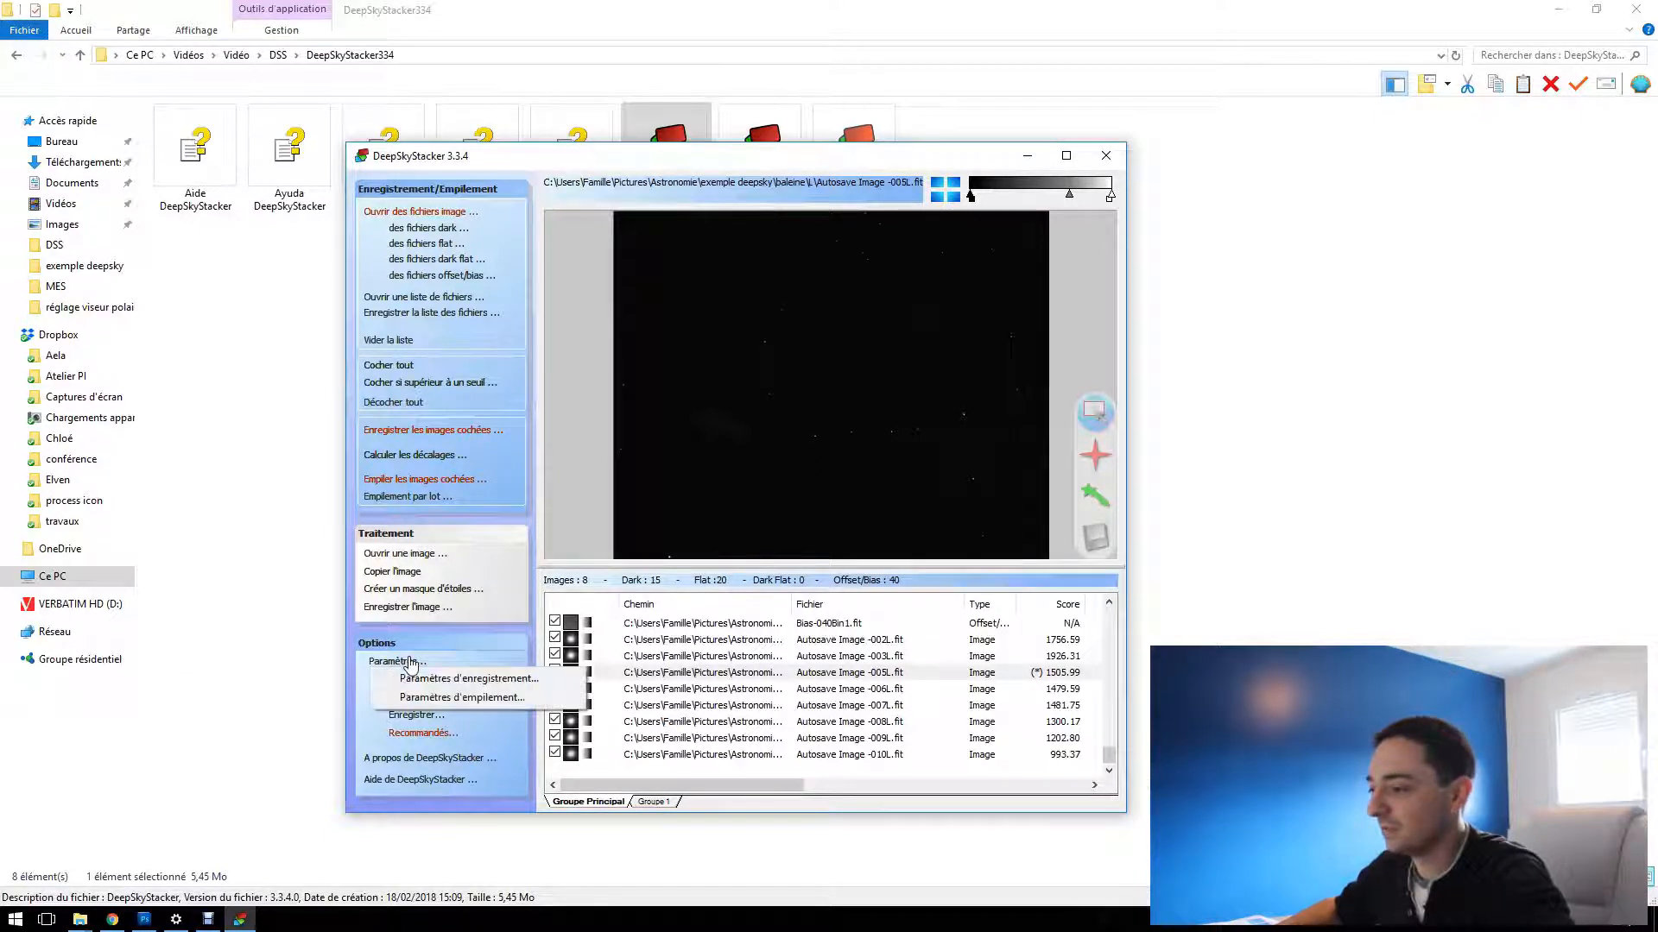
left_click(475, 700)
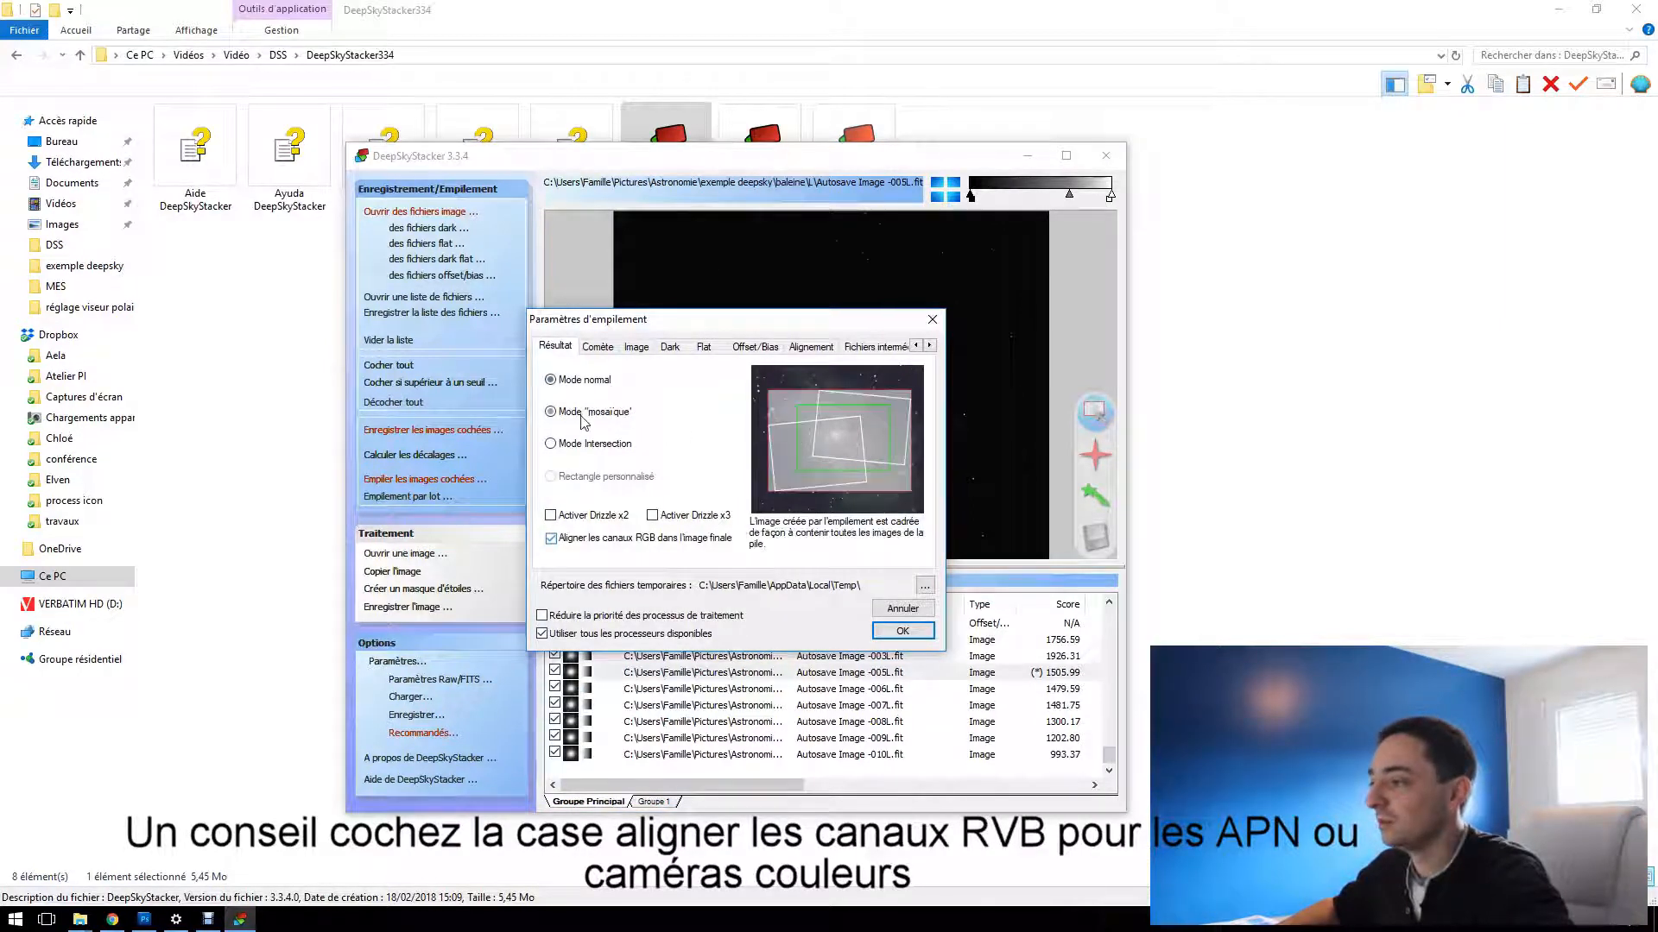
left_click(594, 347)
left_click(635, 349)
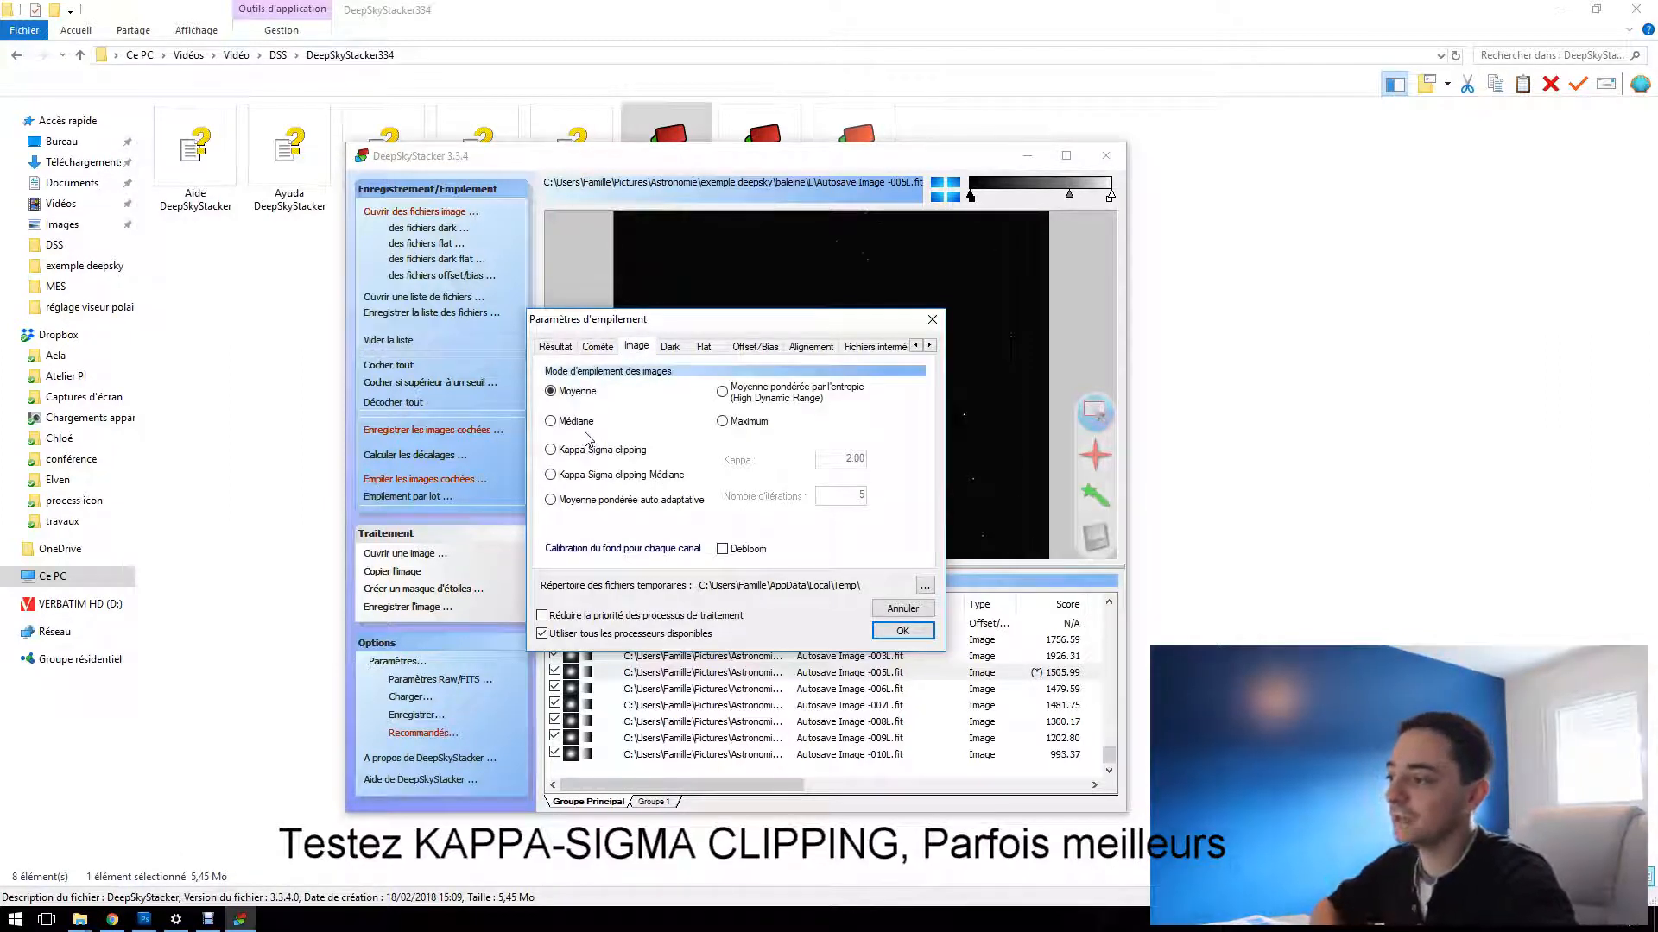
left_click(579, 478)
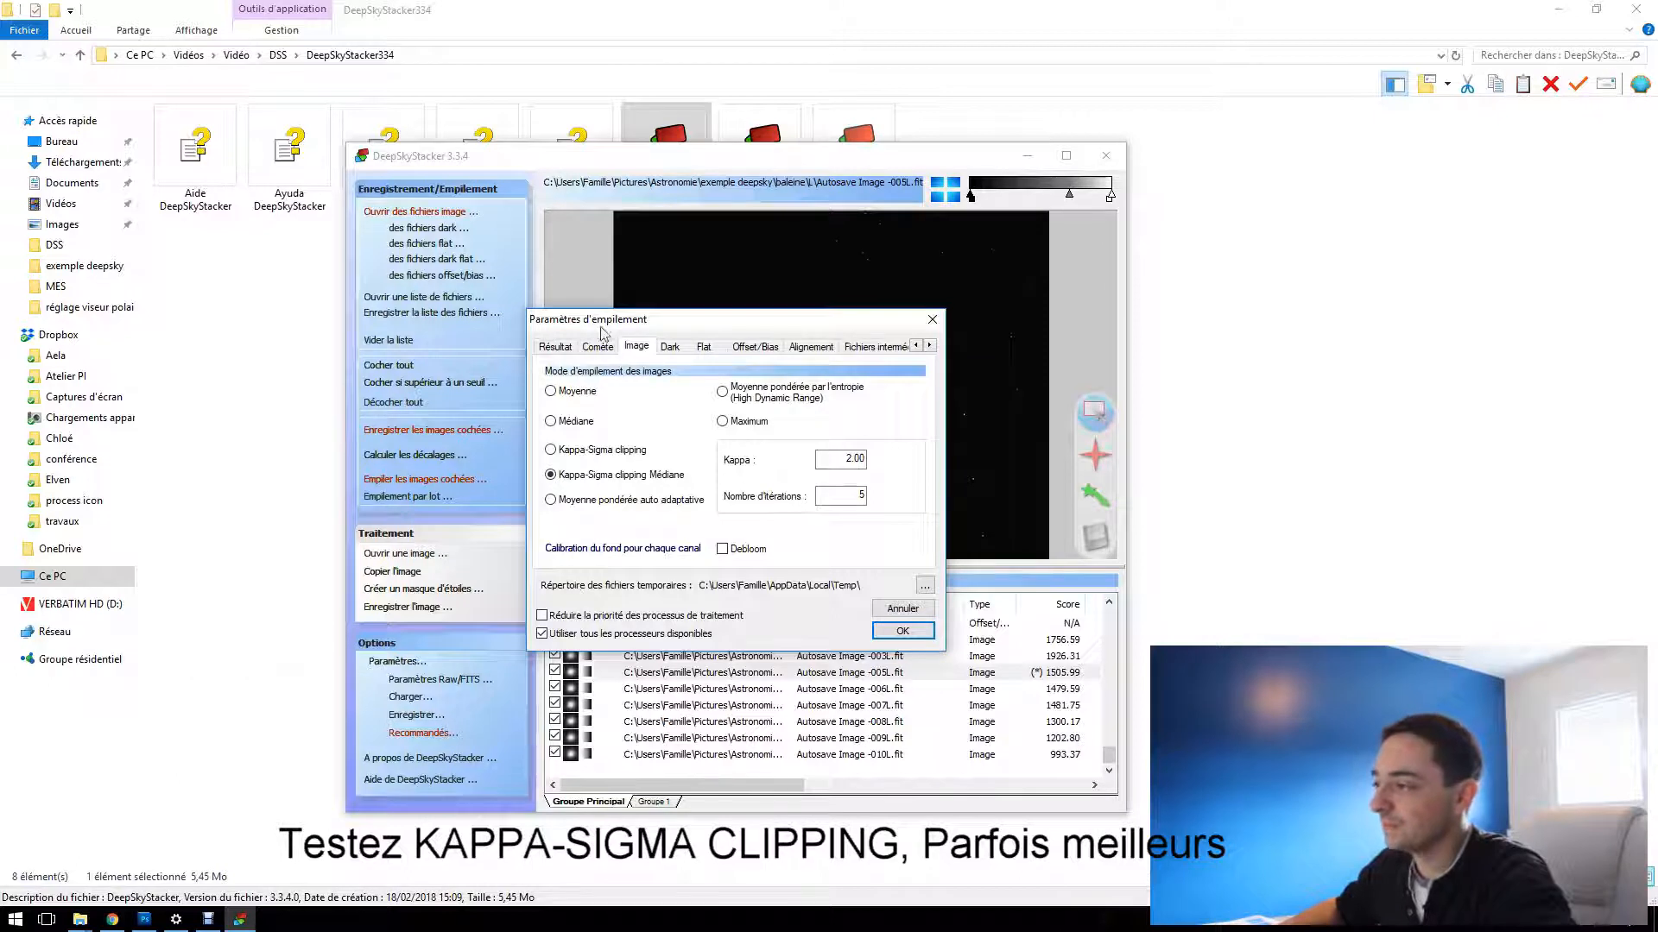
Enable detection and cleaning of residual hot and cold pixels in the post-calibration cosmetic settings, and accept the stacking parameters
left_click(670, 347)
left_click(704, 347)
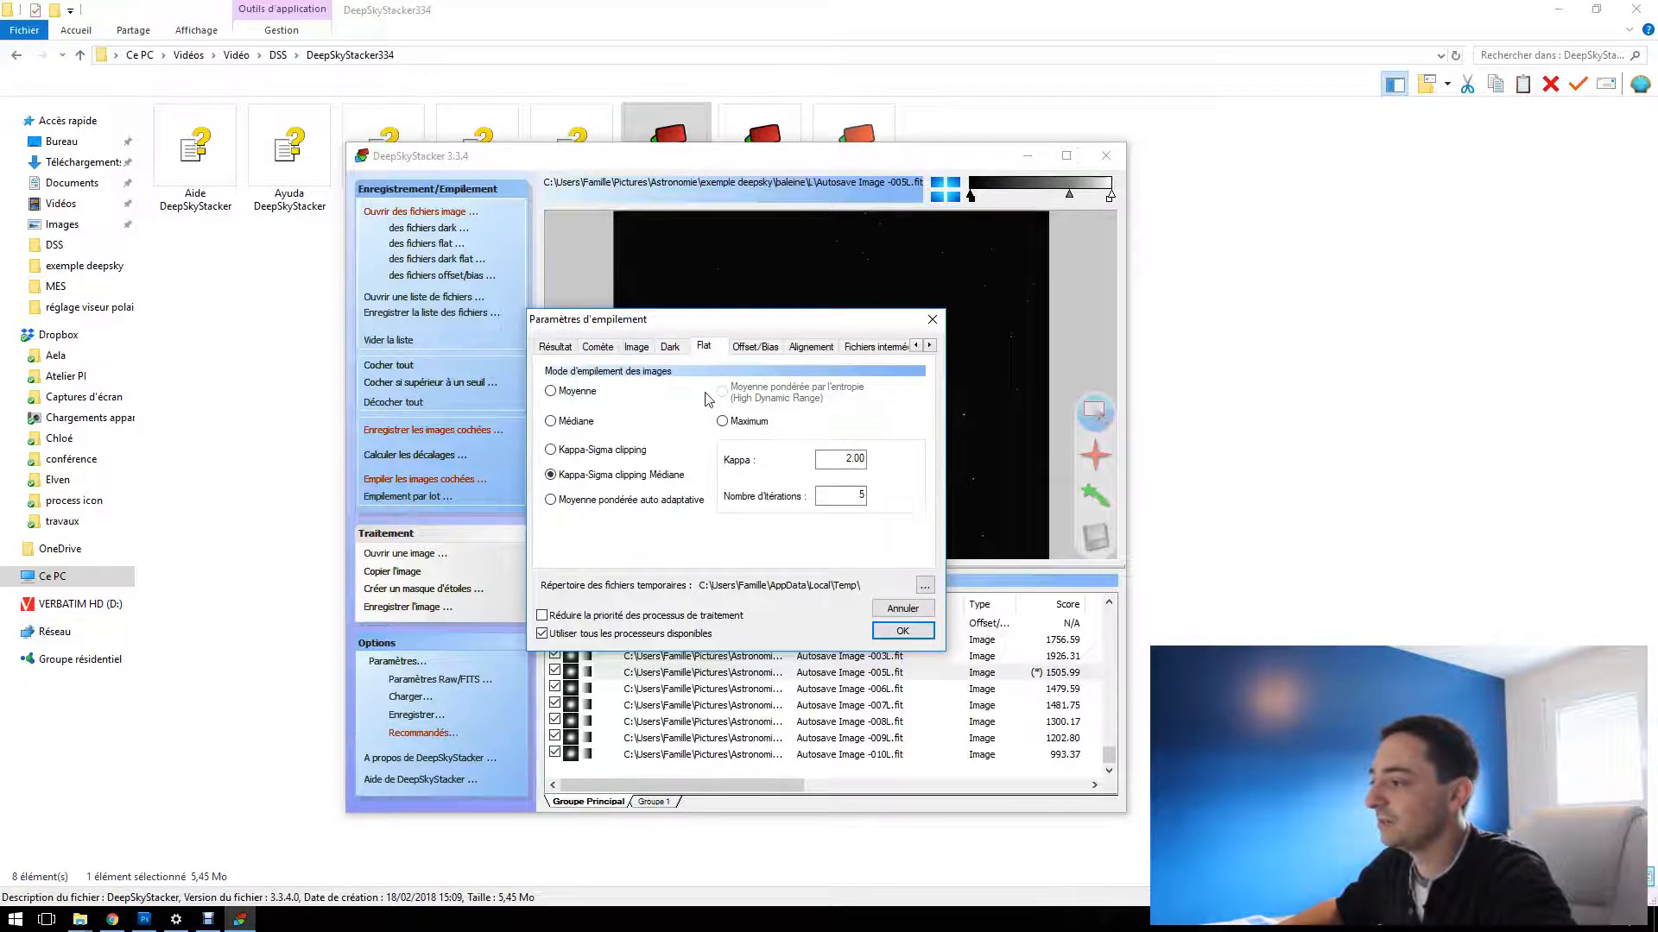
left_click(749, 350)
left_click(820, 350)
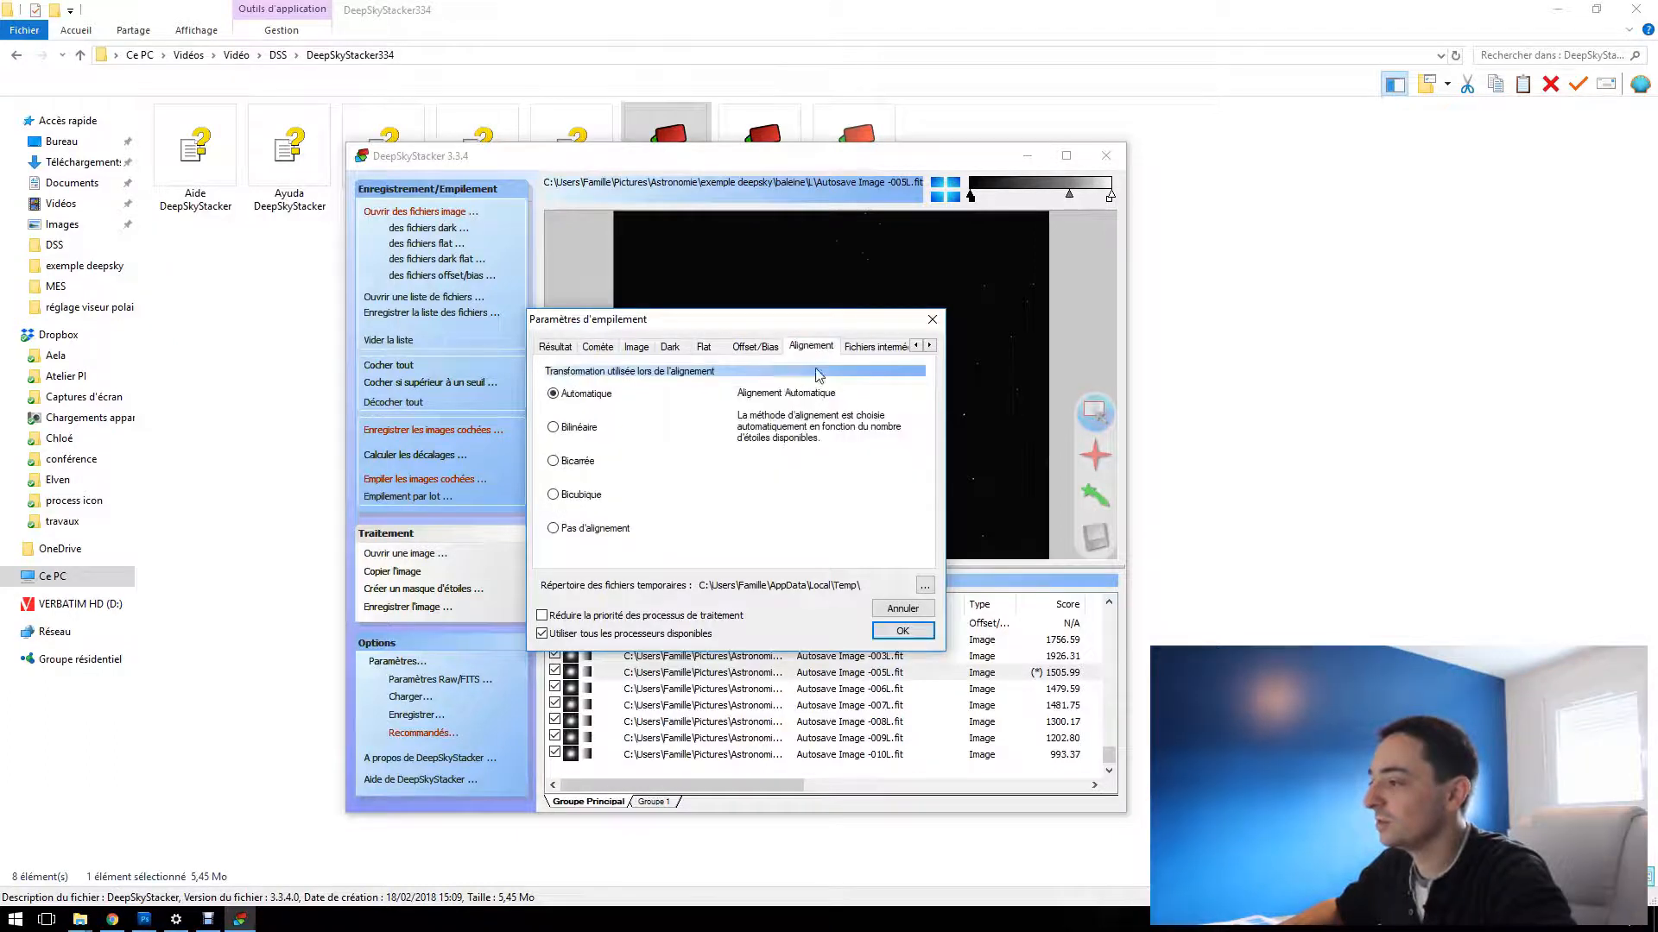
left_click(875, 348)
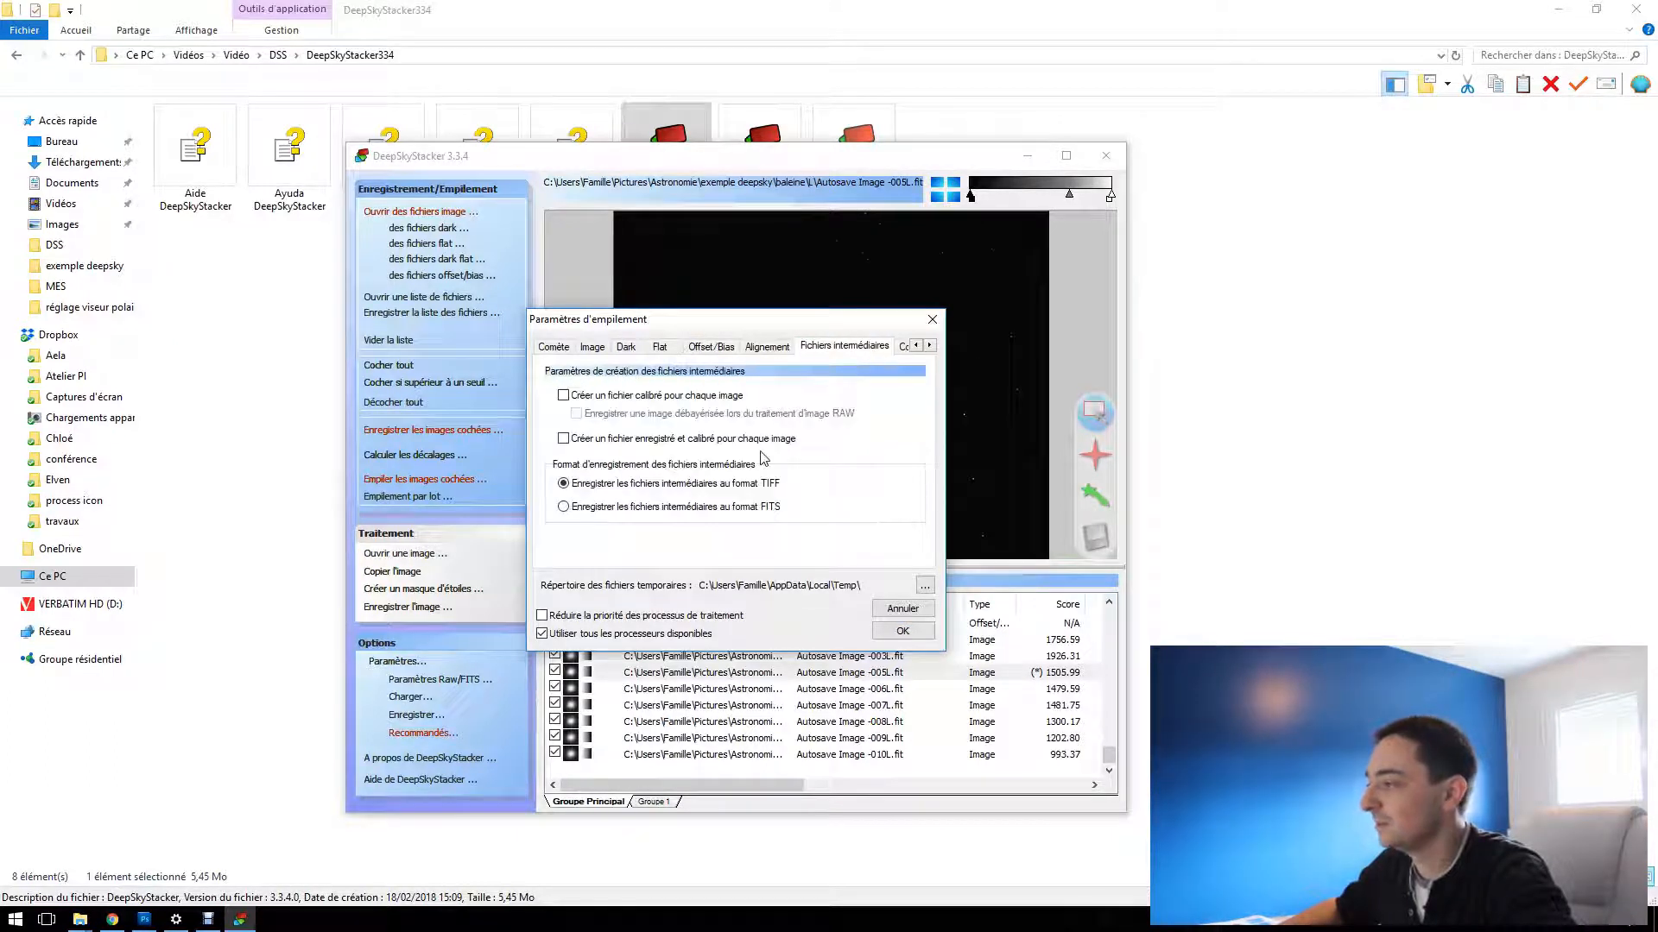
left_click(929, 345)
left_click(929, 345)
left_click(845, 346)
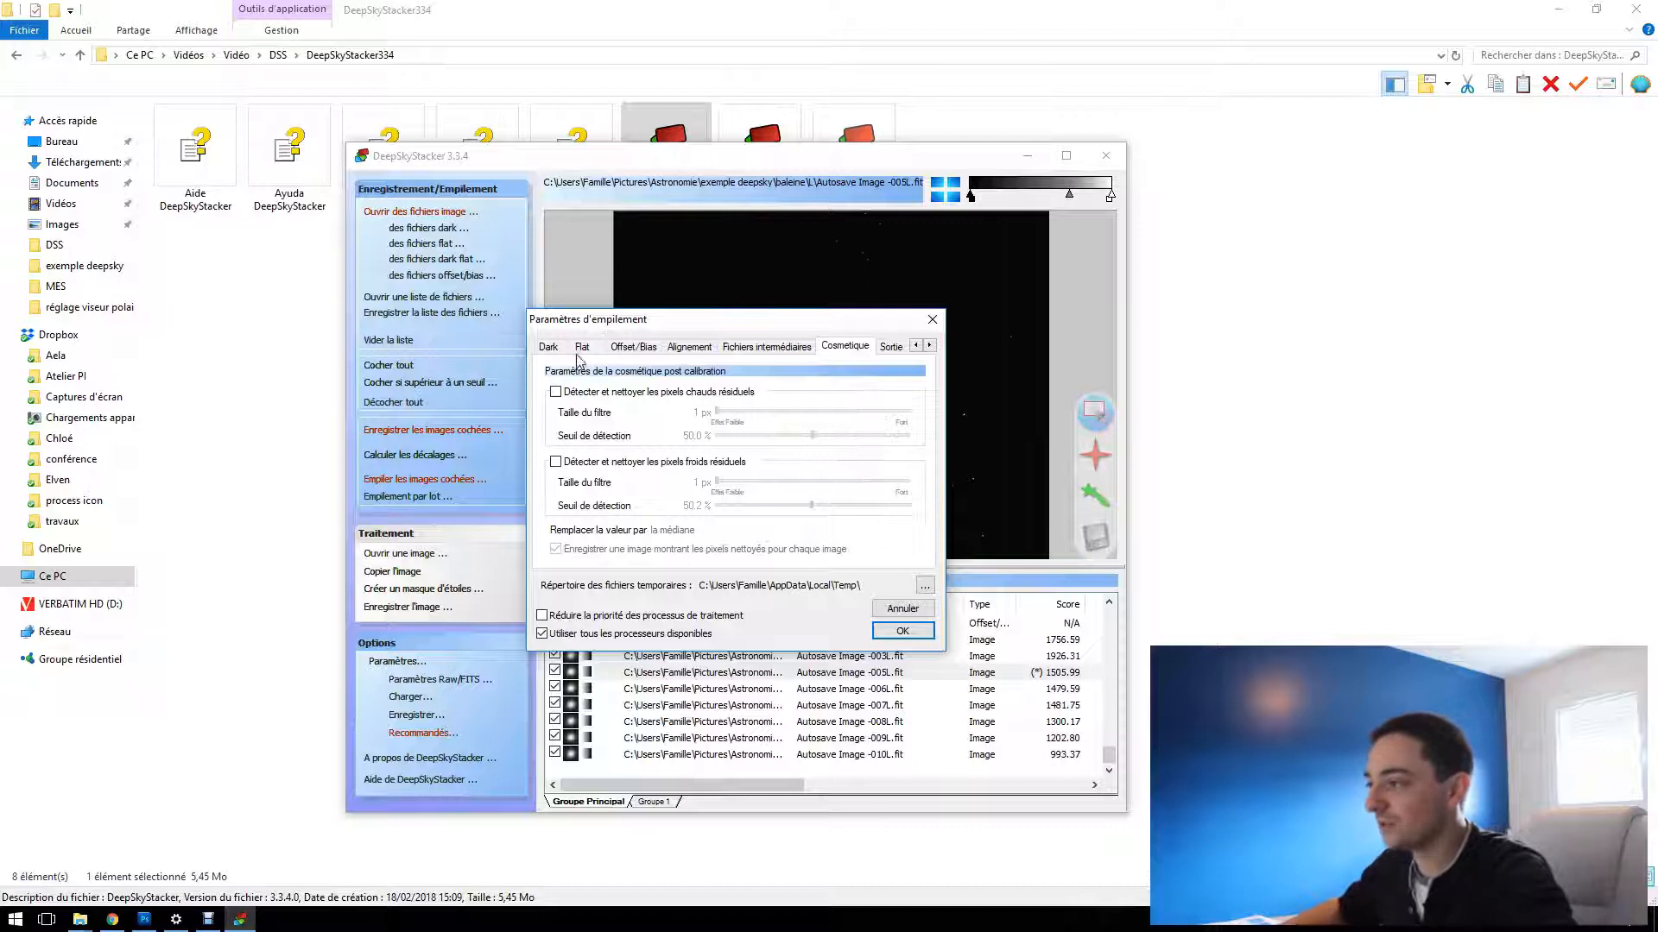
left_click(556, 392)
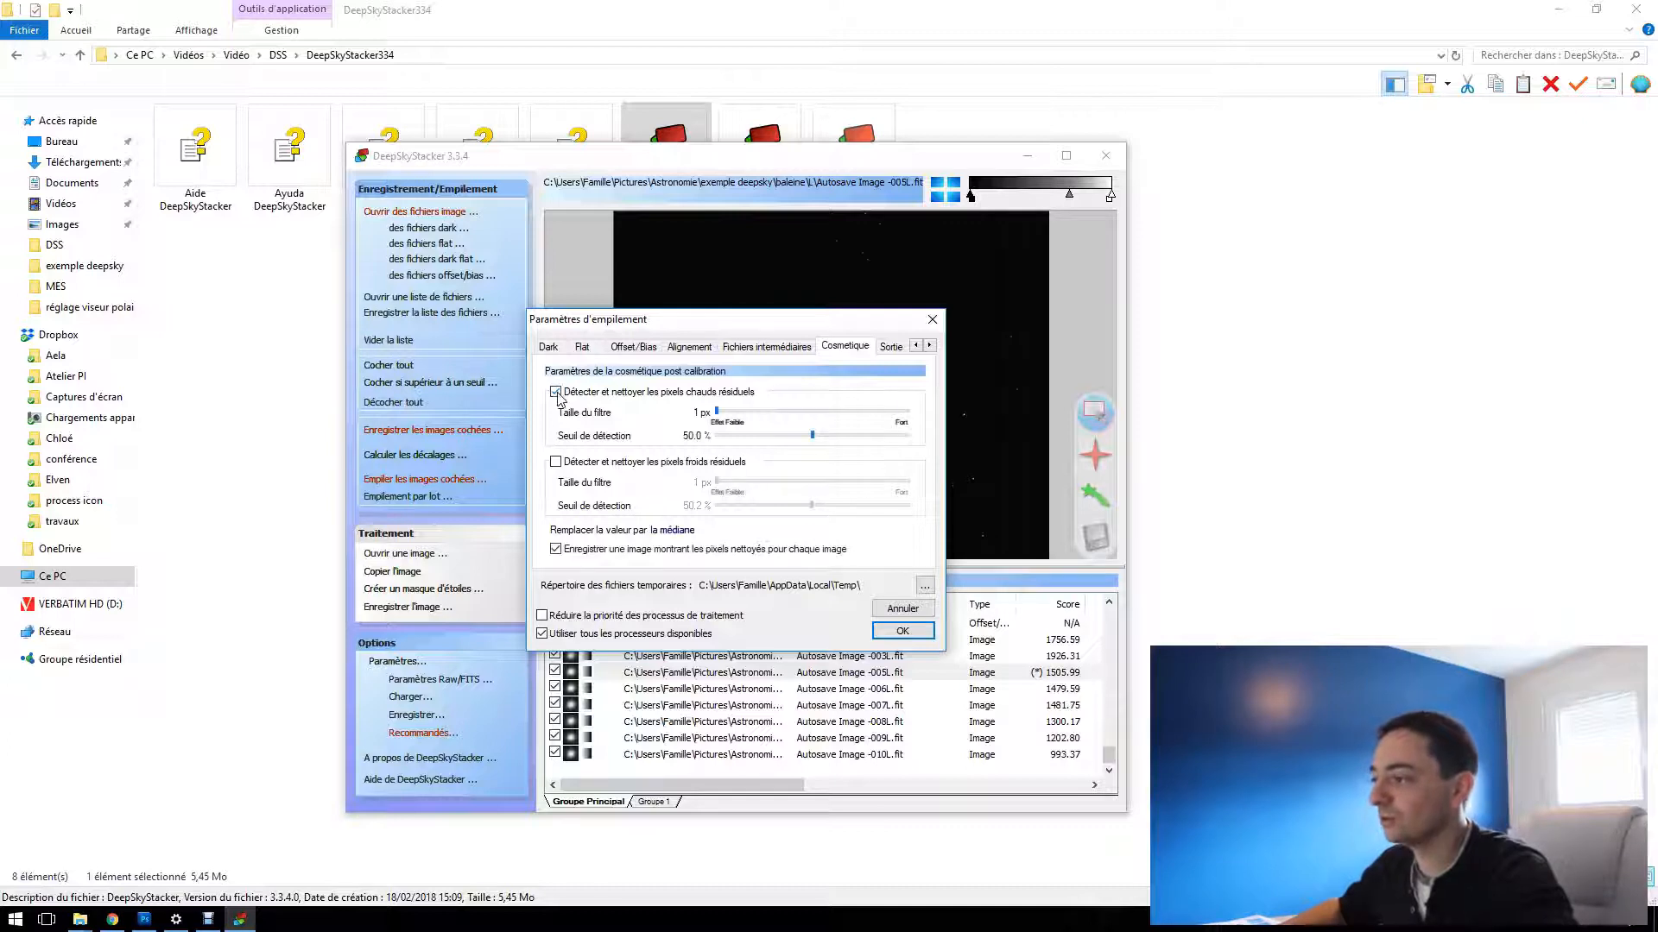
left_click(556, 462)
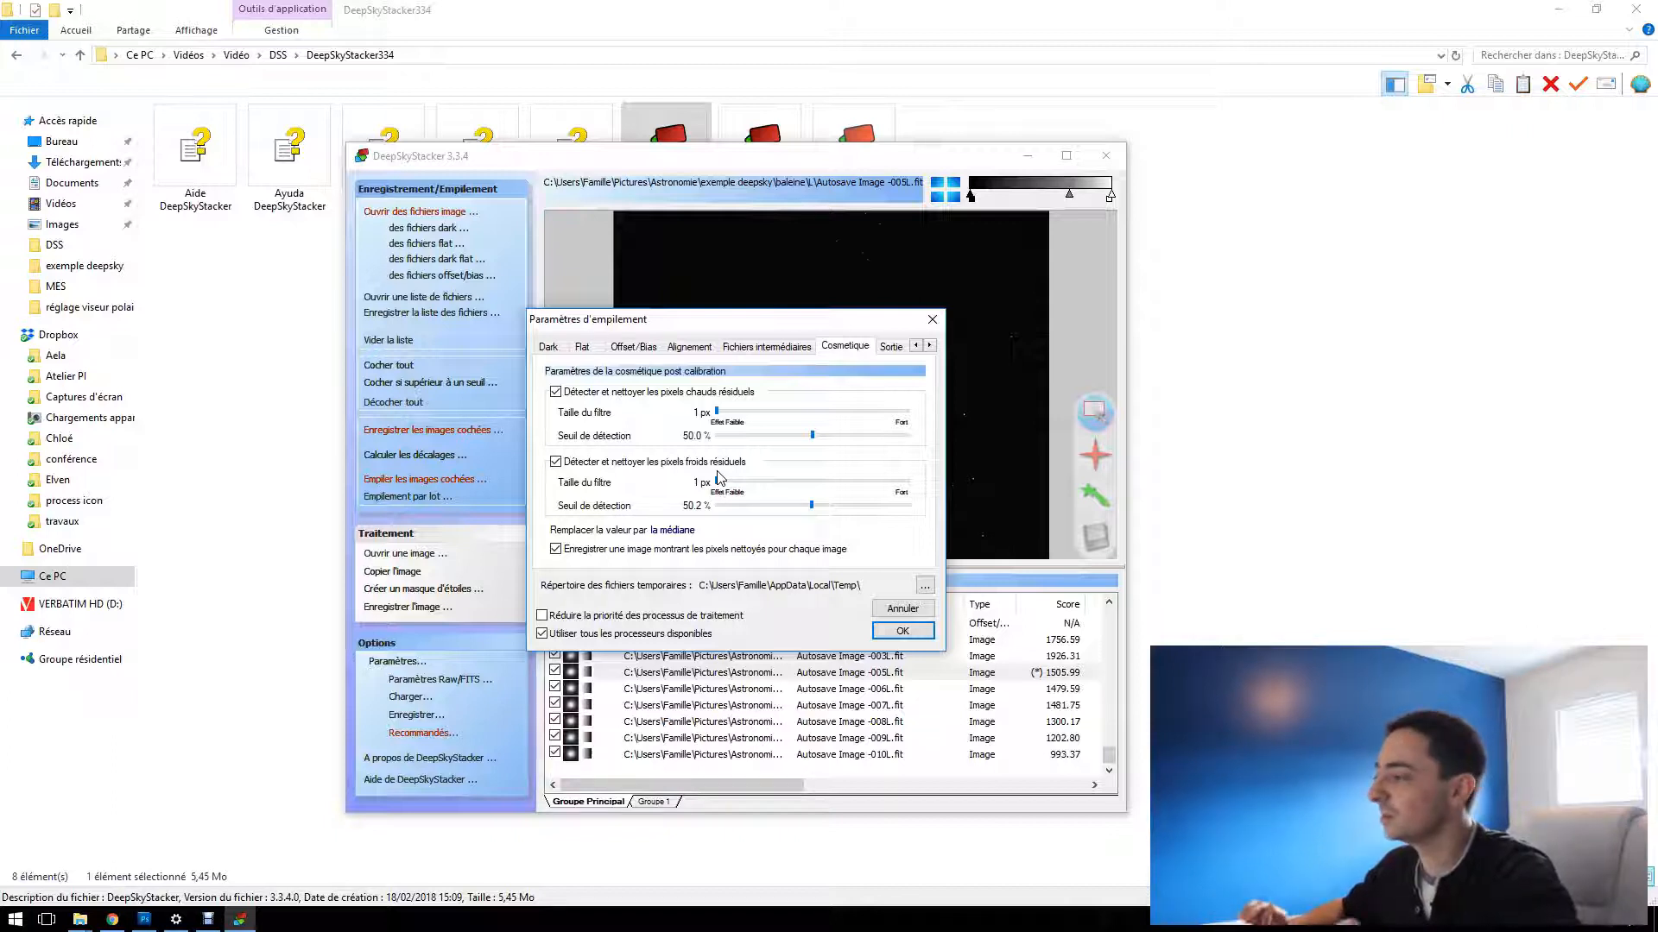
left_click(892, 348)
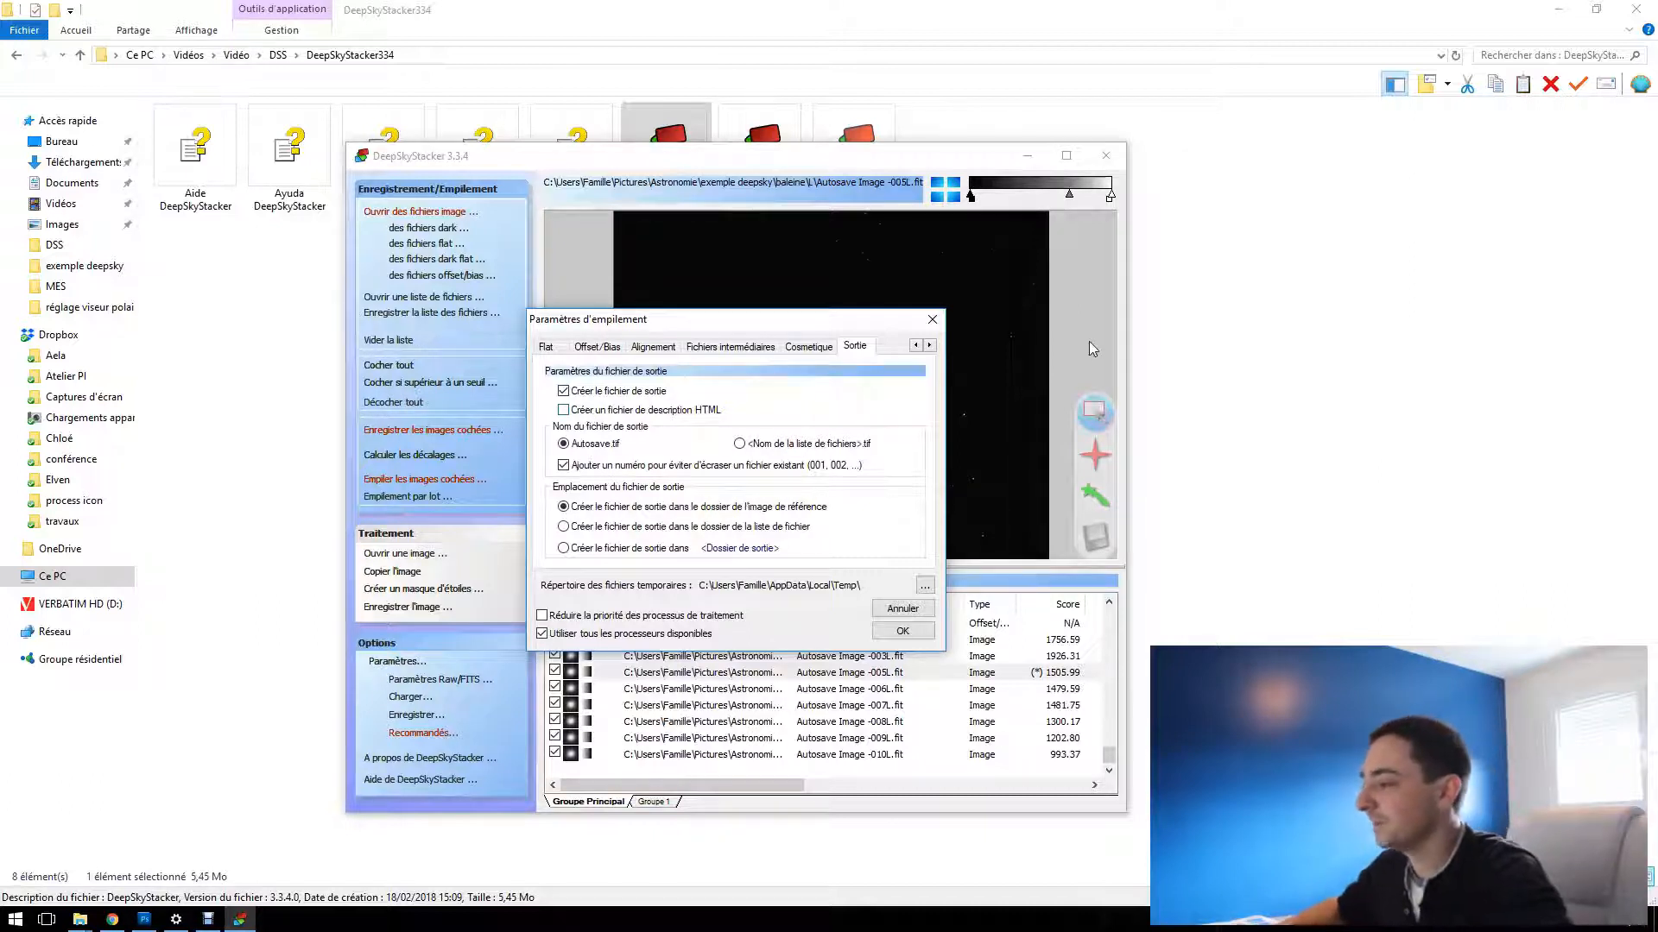
left_click(901, 631)
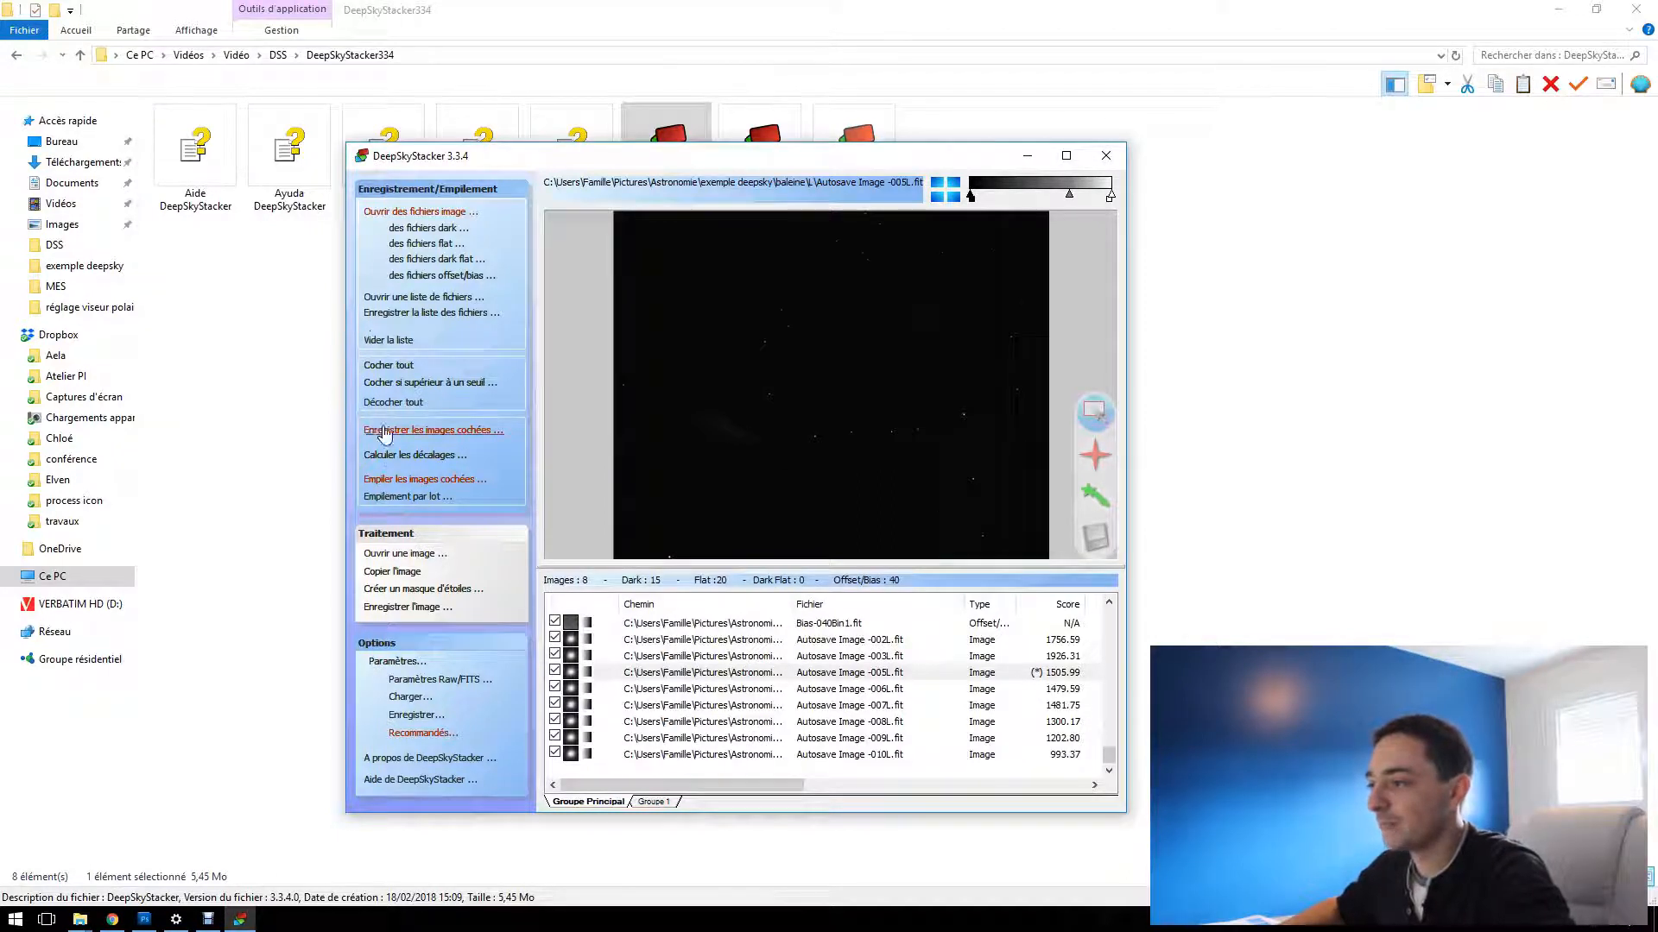
Start registering the checked images and review the registration actions and the star detection threshold
left_click(450, 436)
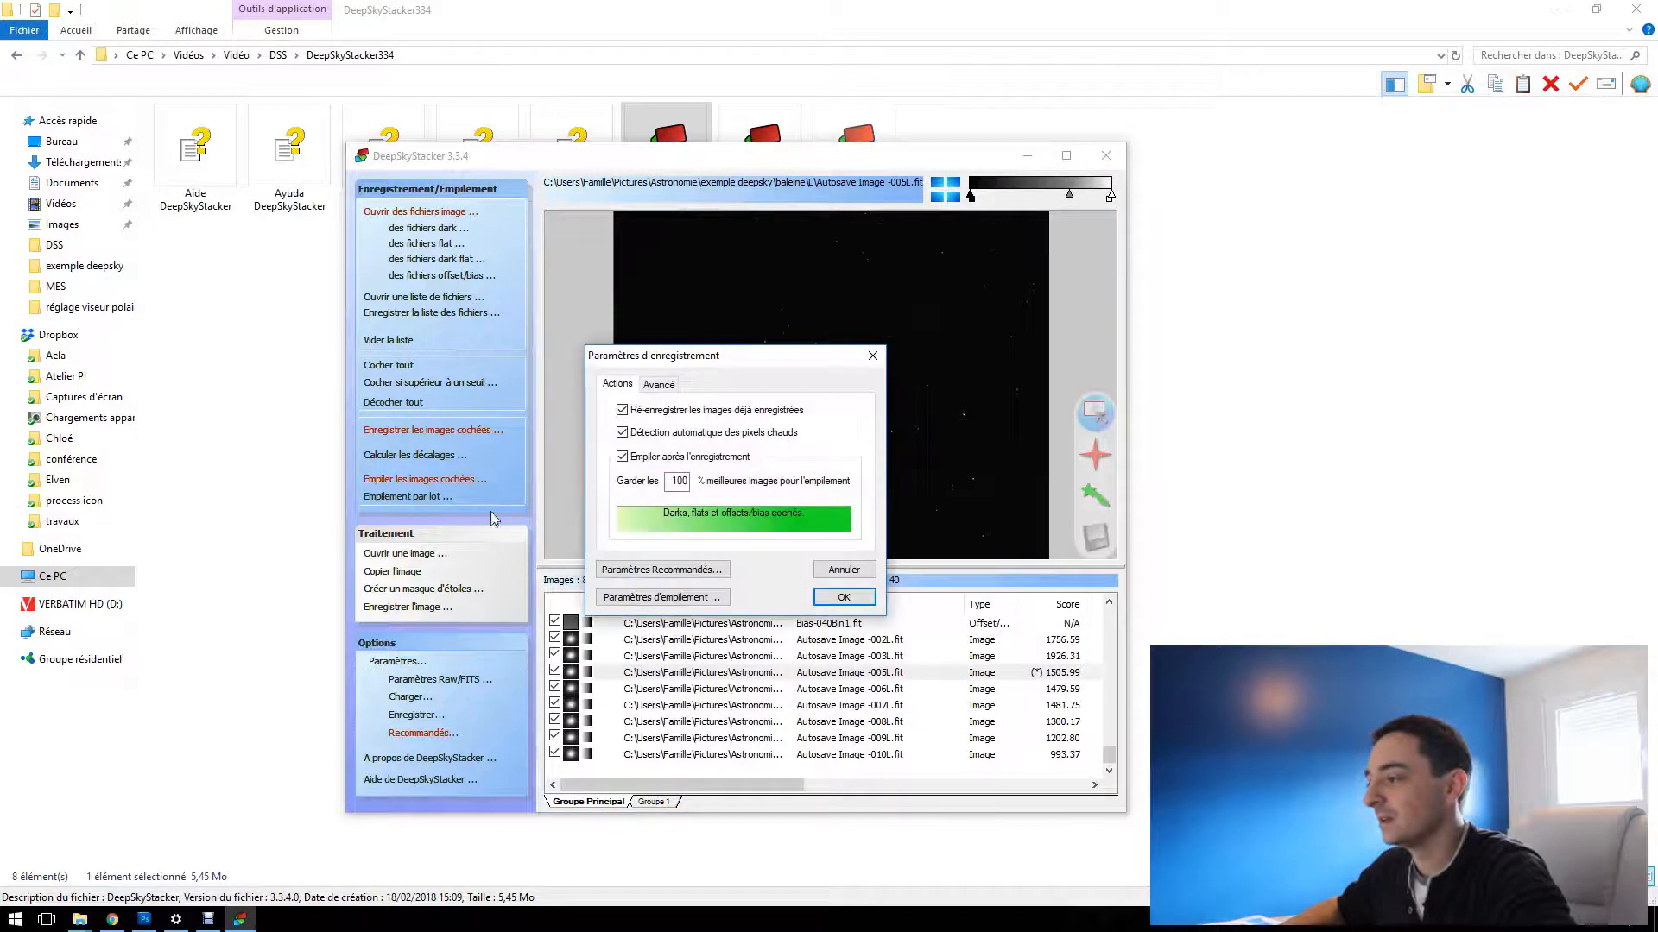
left_click(652, 386)
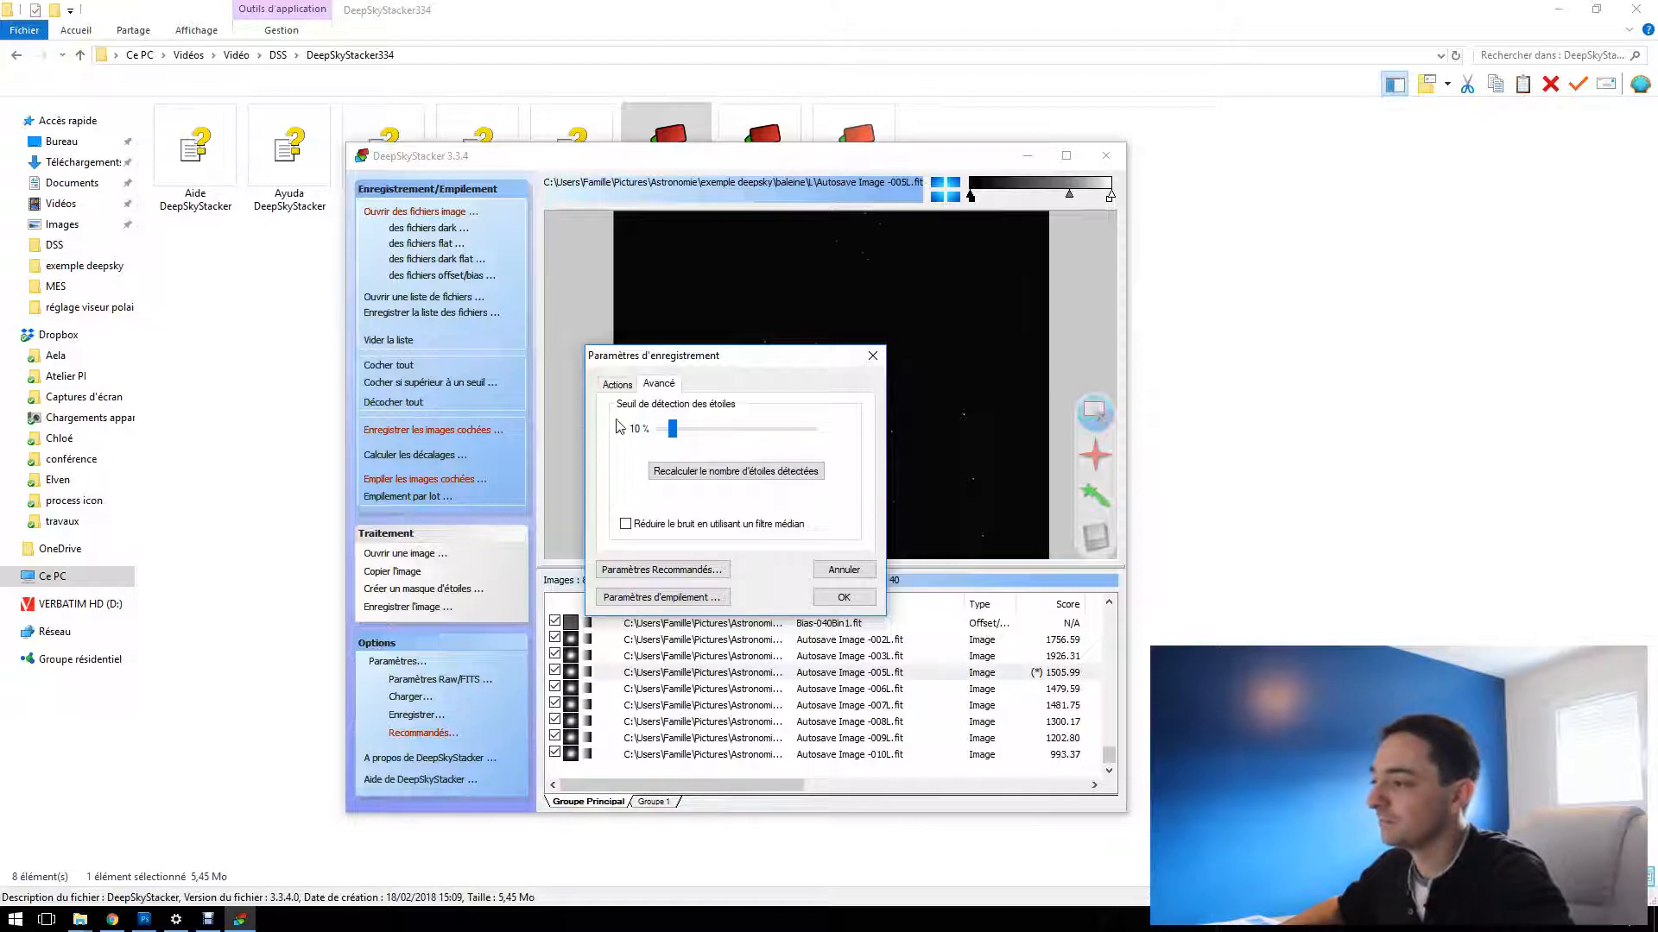
left_click(617, 385)
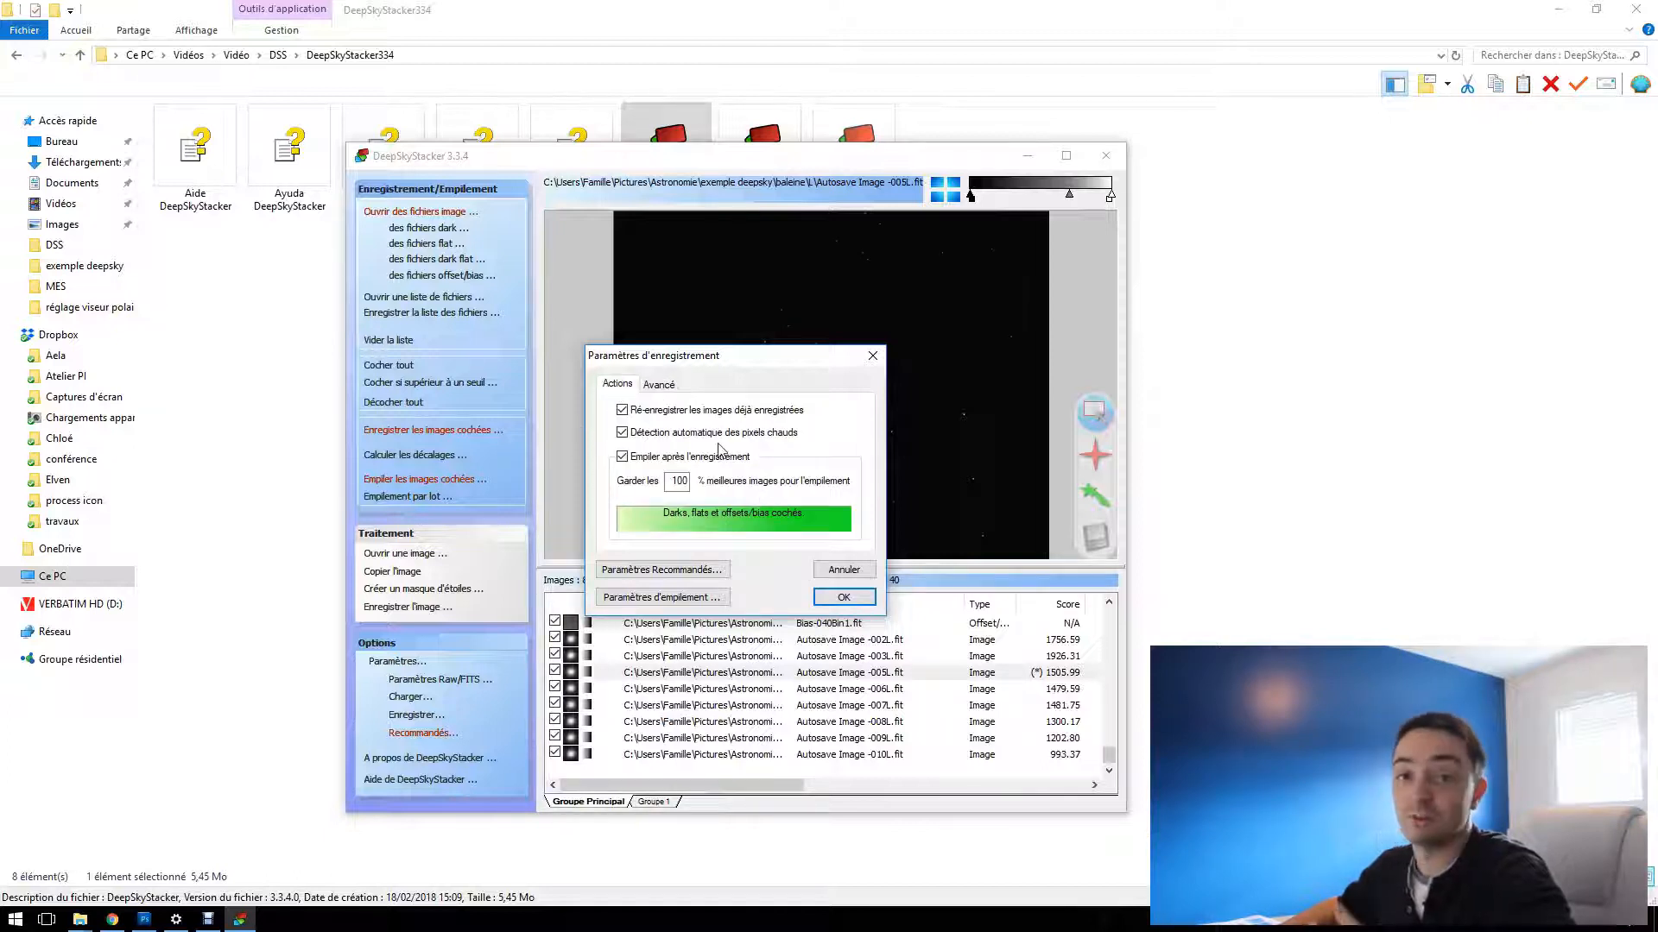
left_click(661, 387)
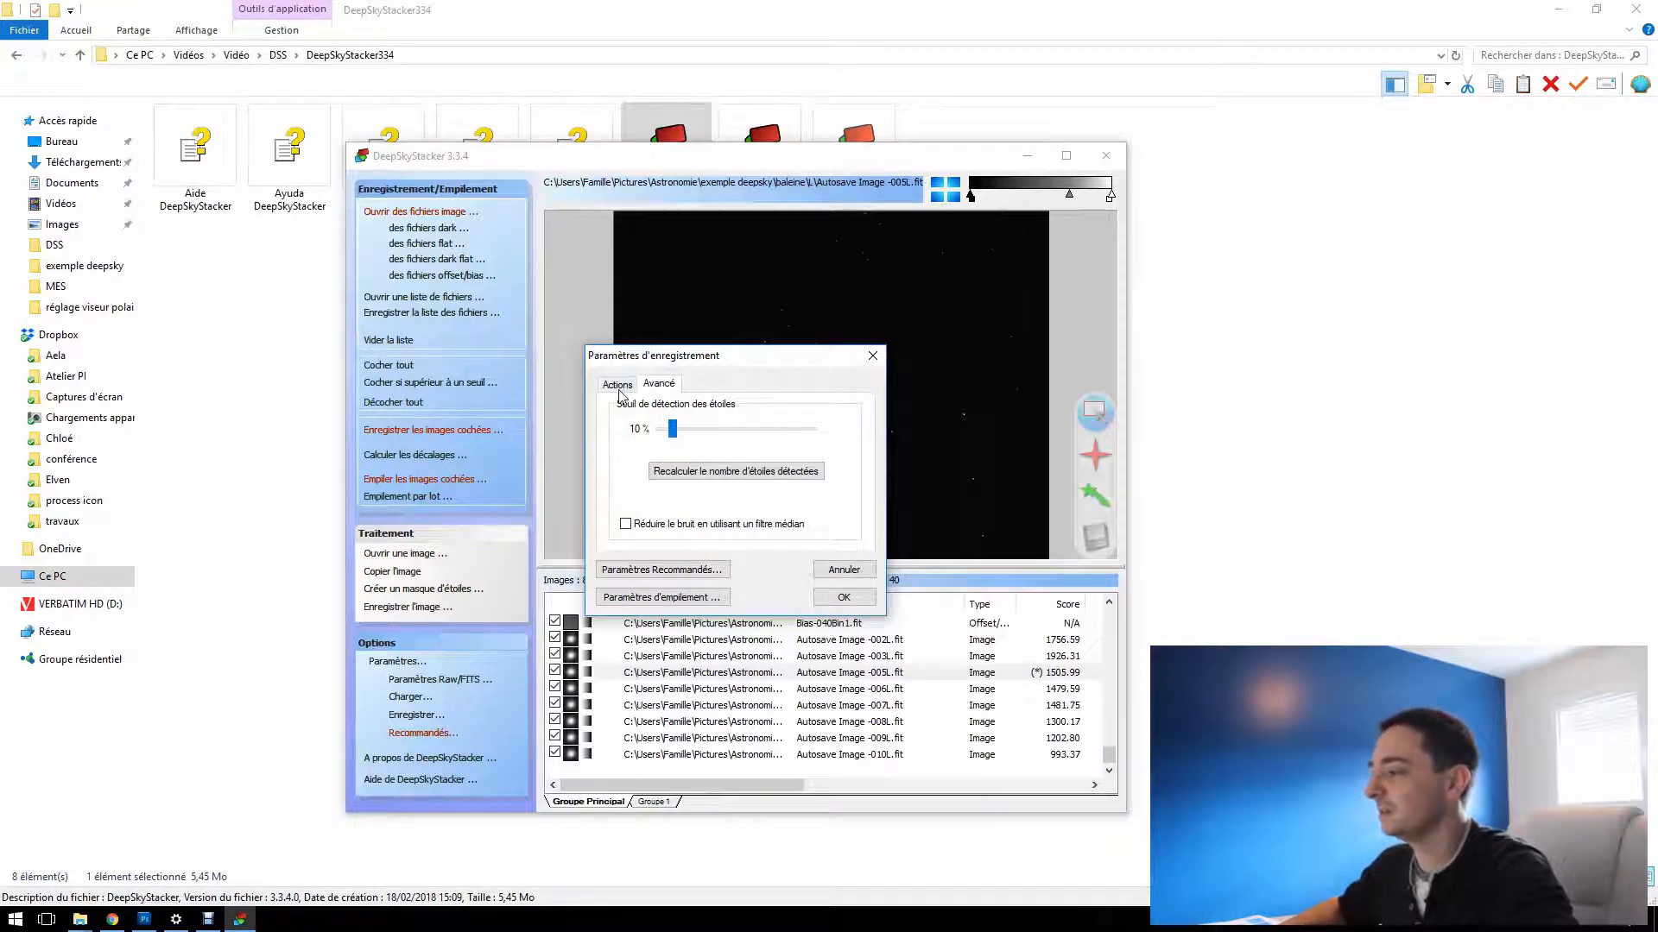
left_click(618, 385)
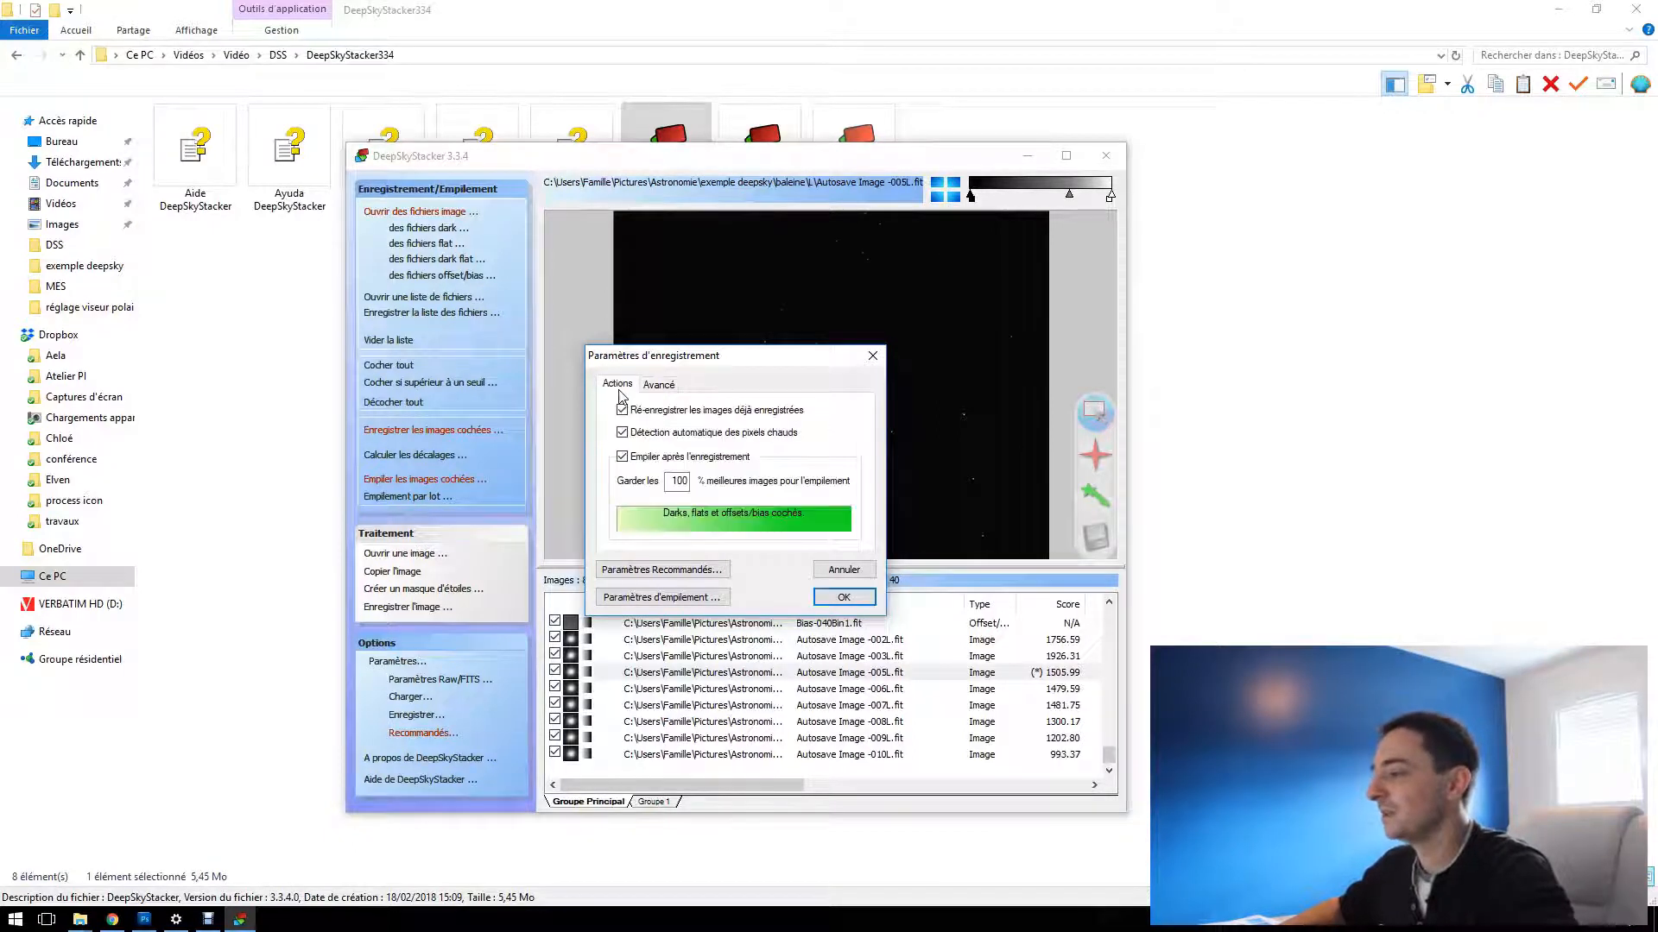
Review the stacking and recommended parameters, and accept the registration settings with hot pixel detection and stacking of the best 100 % of images
left_click(675, 599)
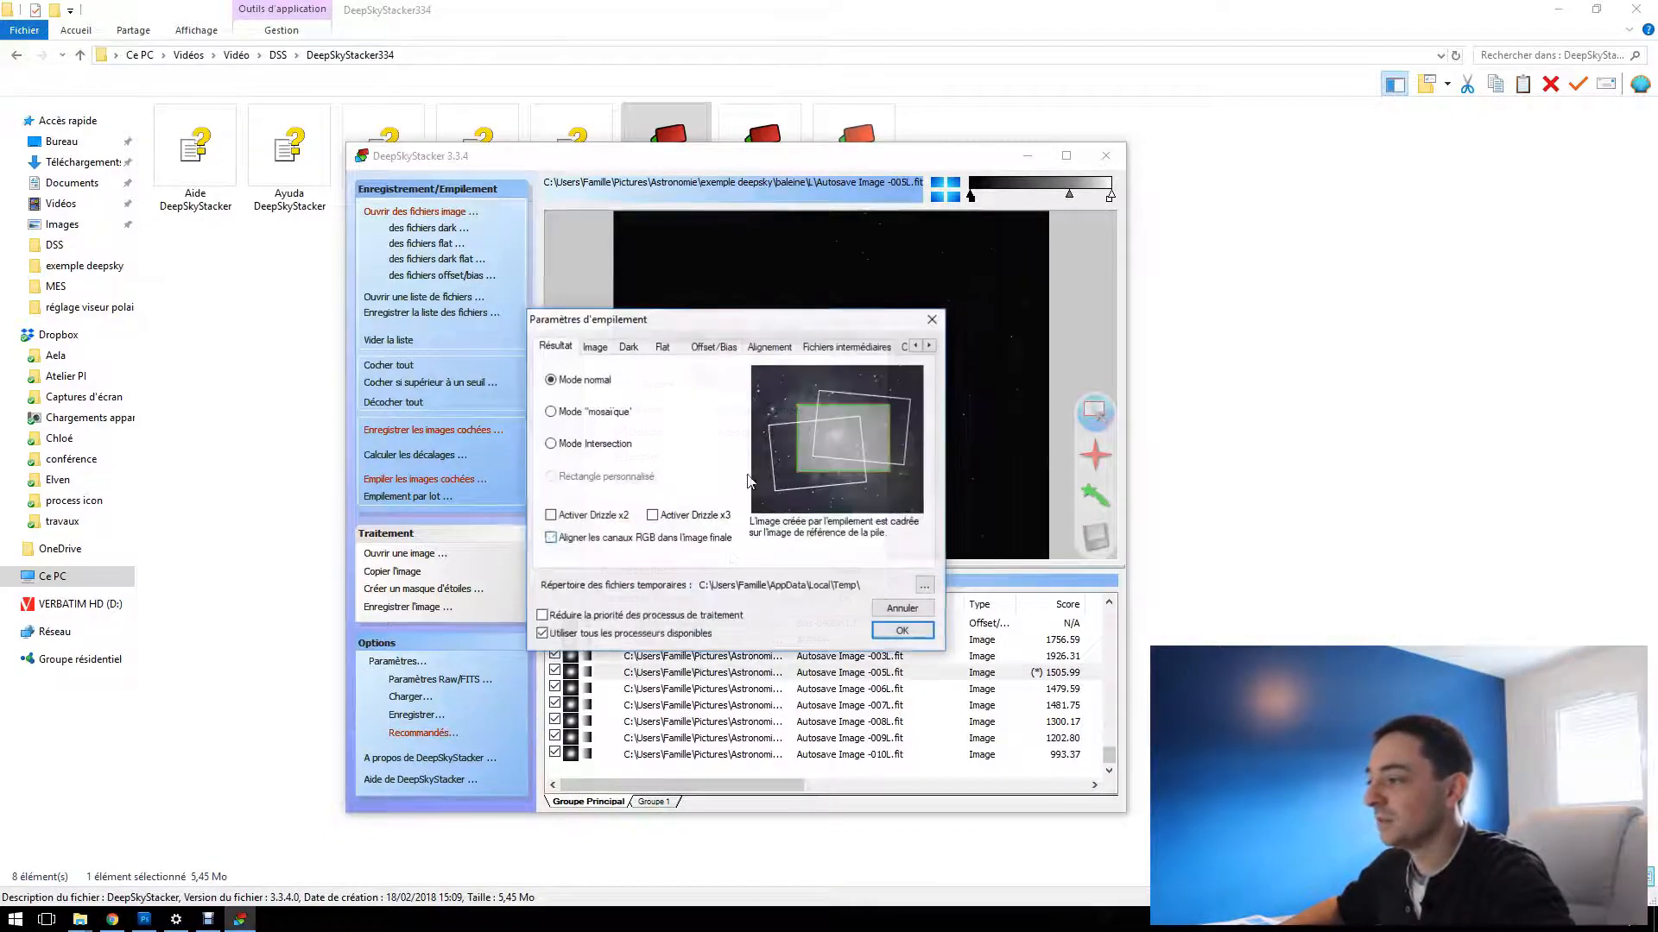
left_click(935, 327)
left_click(671, 572)
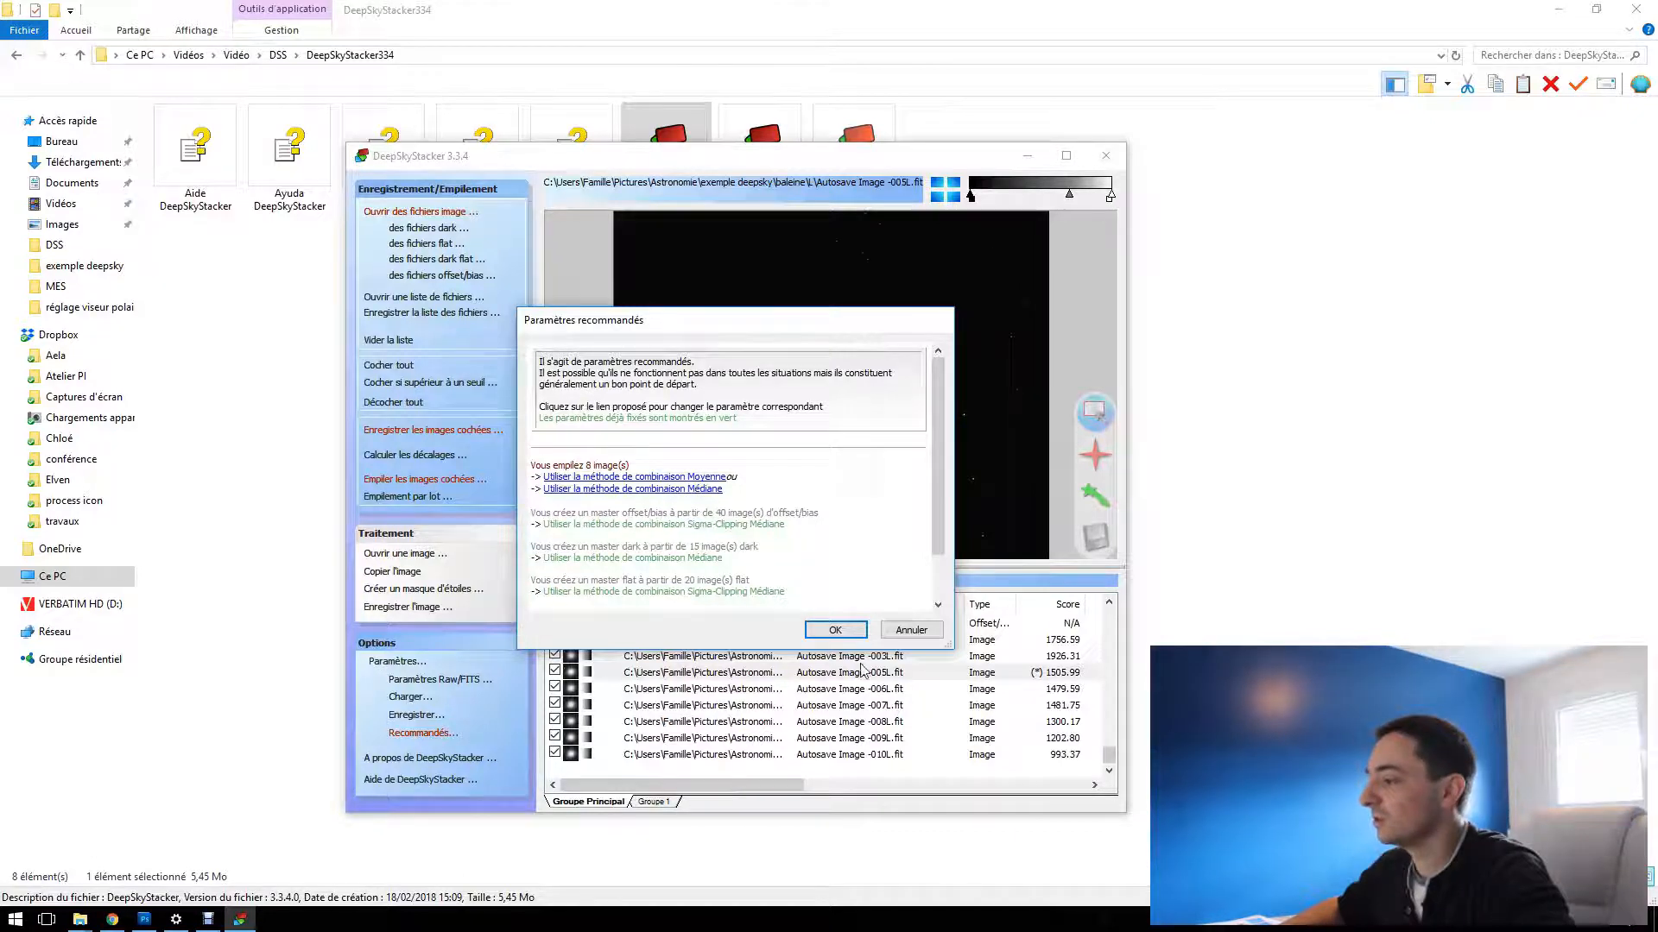
left_click(835, 634)
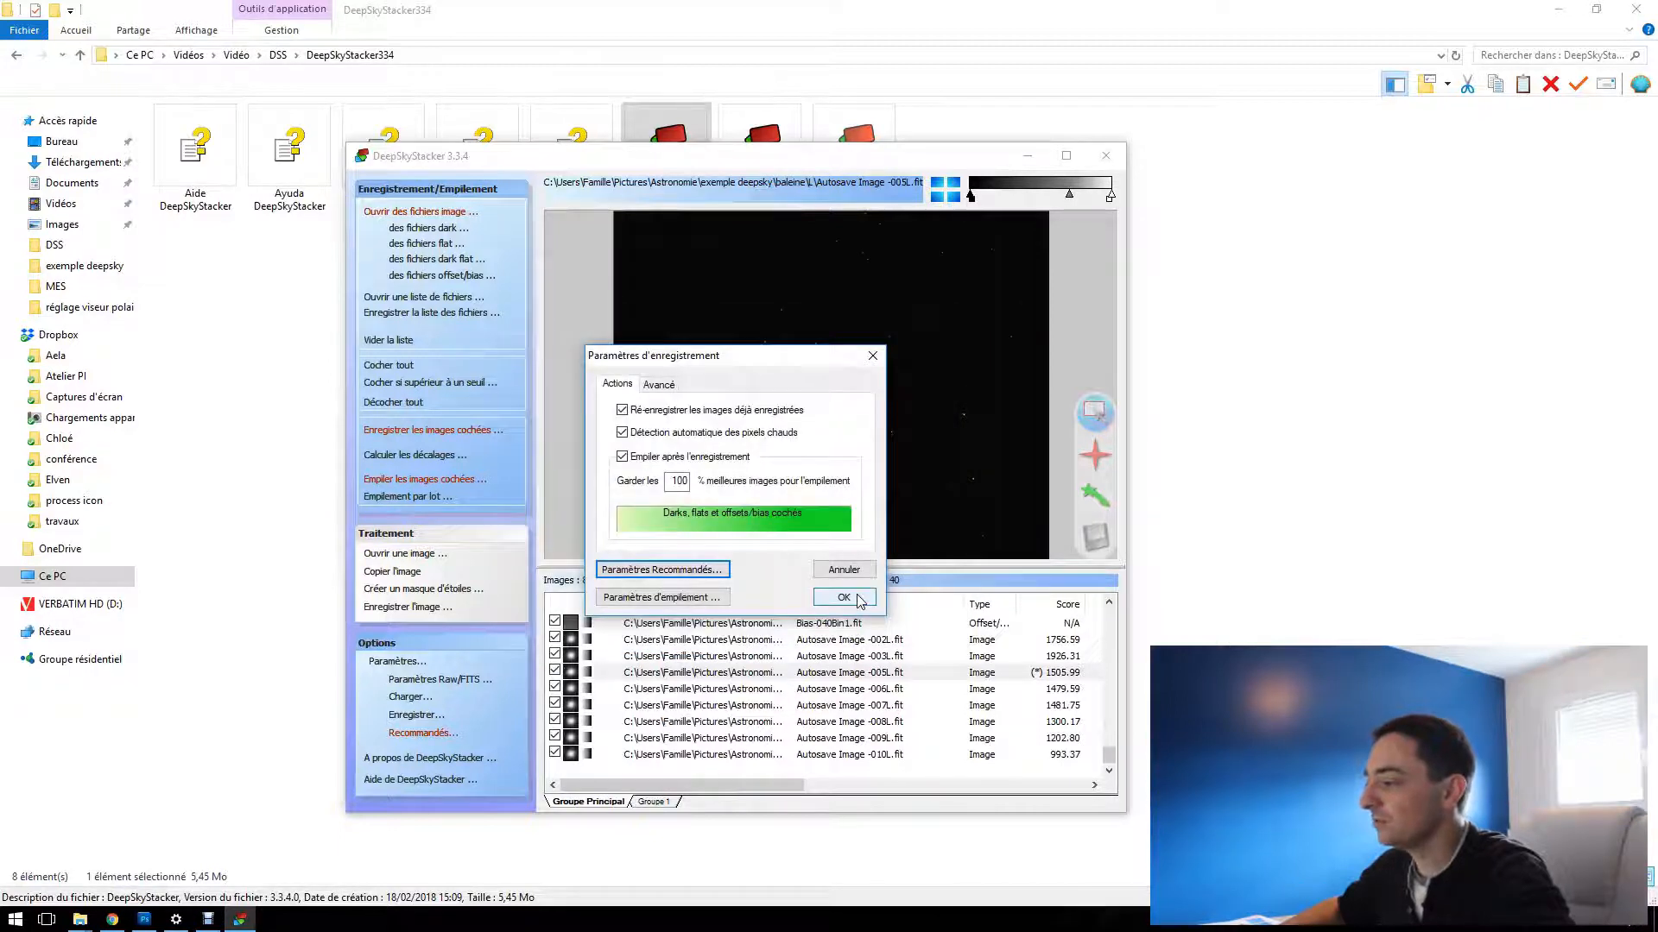
left_click(843, 597)
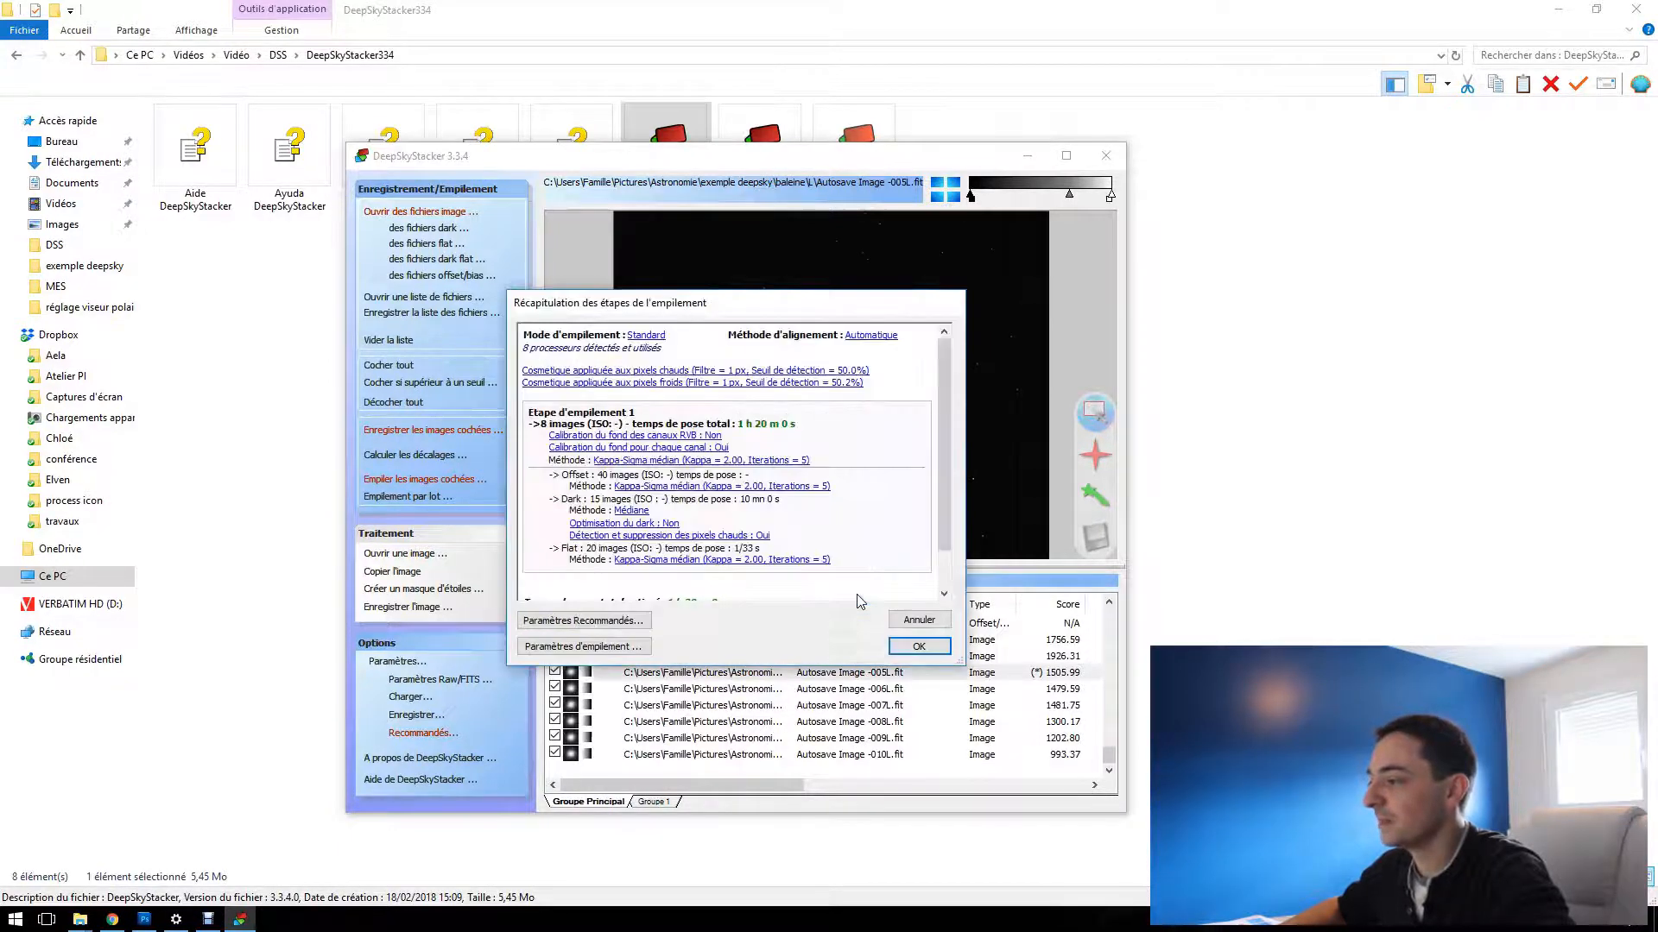
Review the summary of the stacking steps through to the total exposure time and launch the registration and stacking
scroll(866, 448, "down", 1)
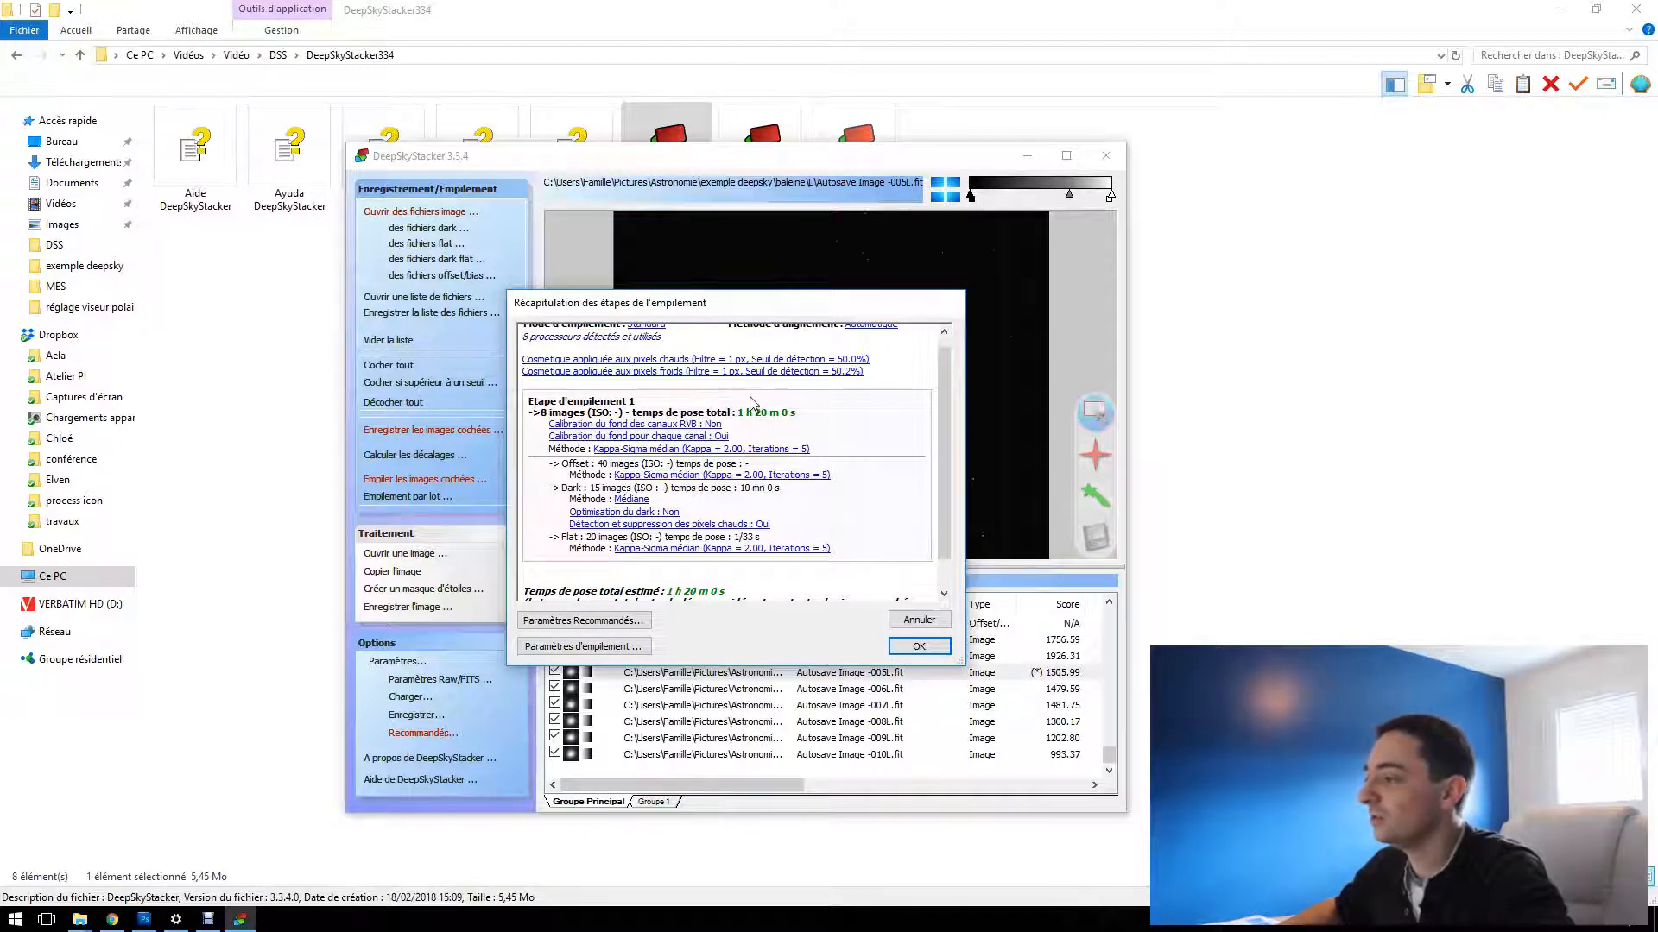
scroll(888, 435, "down", 1)
scroll(887, 436, "down", 1)
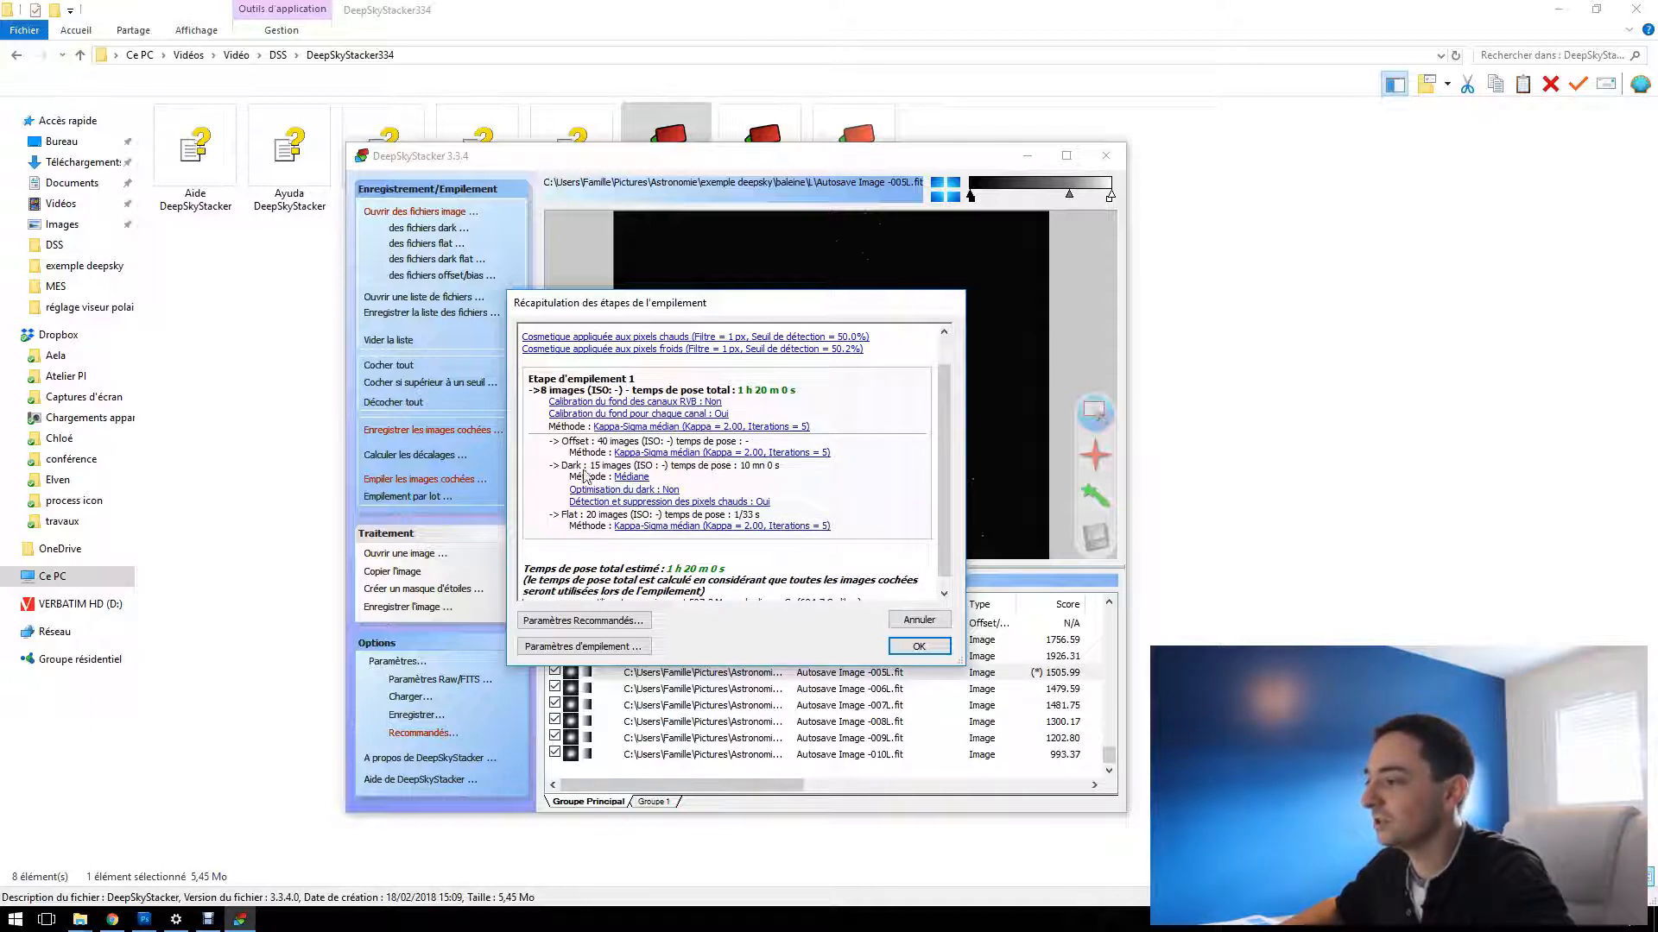
scroll(803, 486, "down", 1)
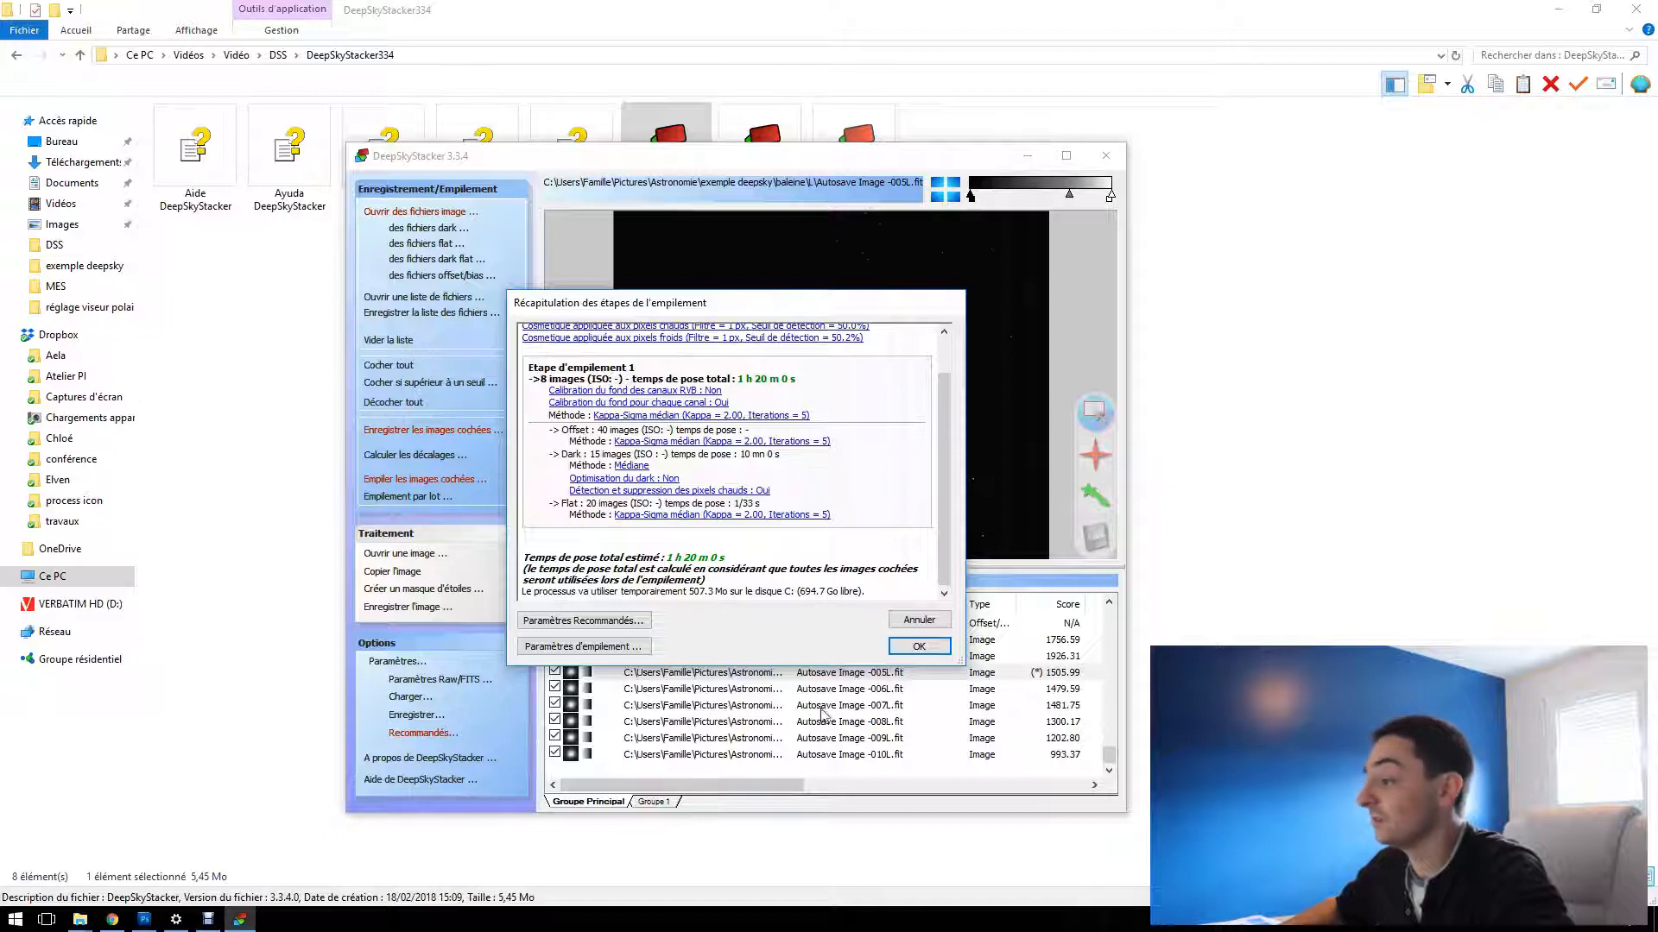
left_click(911, 650)
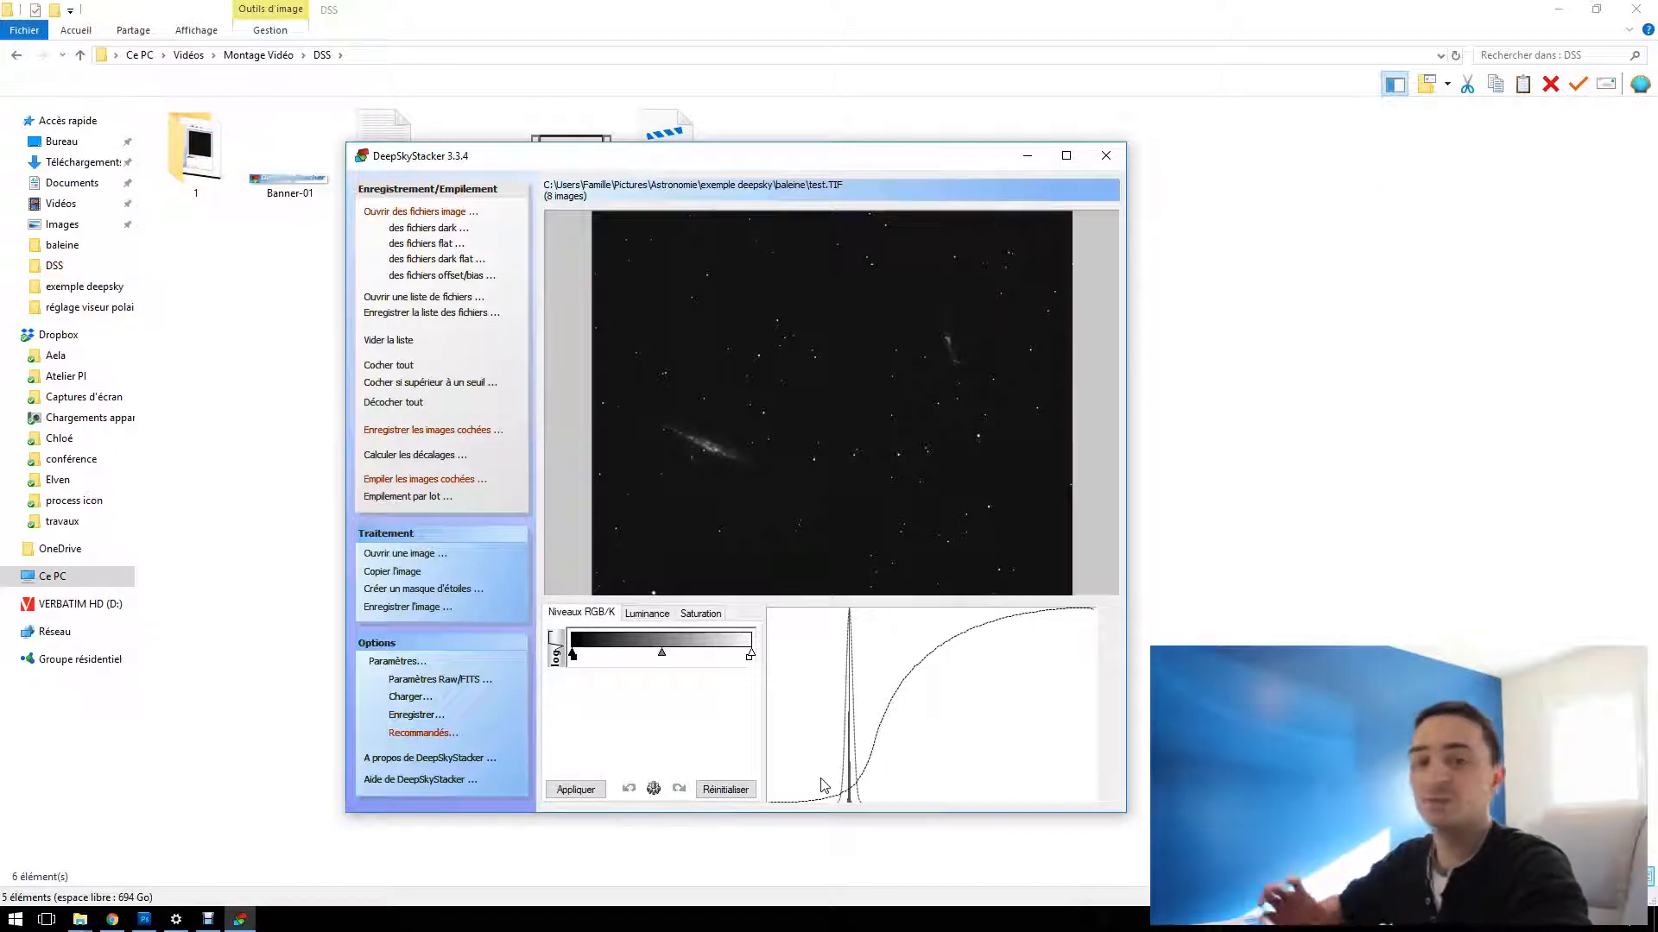
Review the RAW and FITS file settings and apply them with bilinear interpolation and the black point fixed at 0
left_click(458, 682)
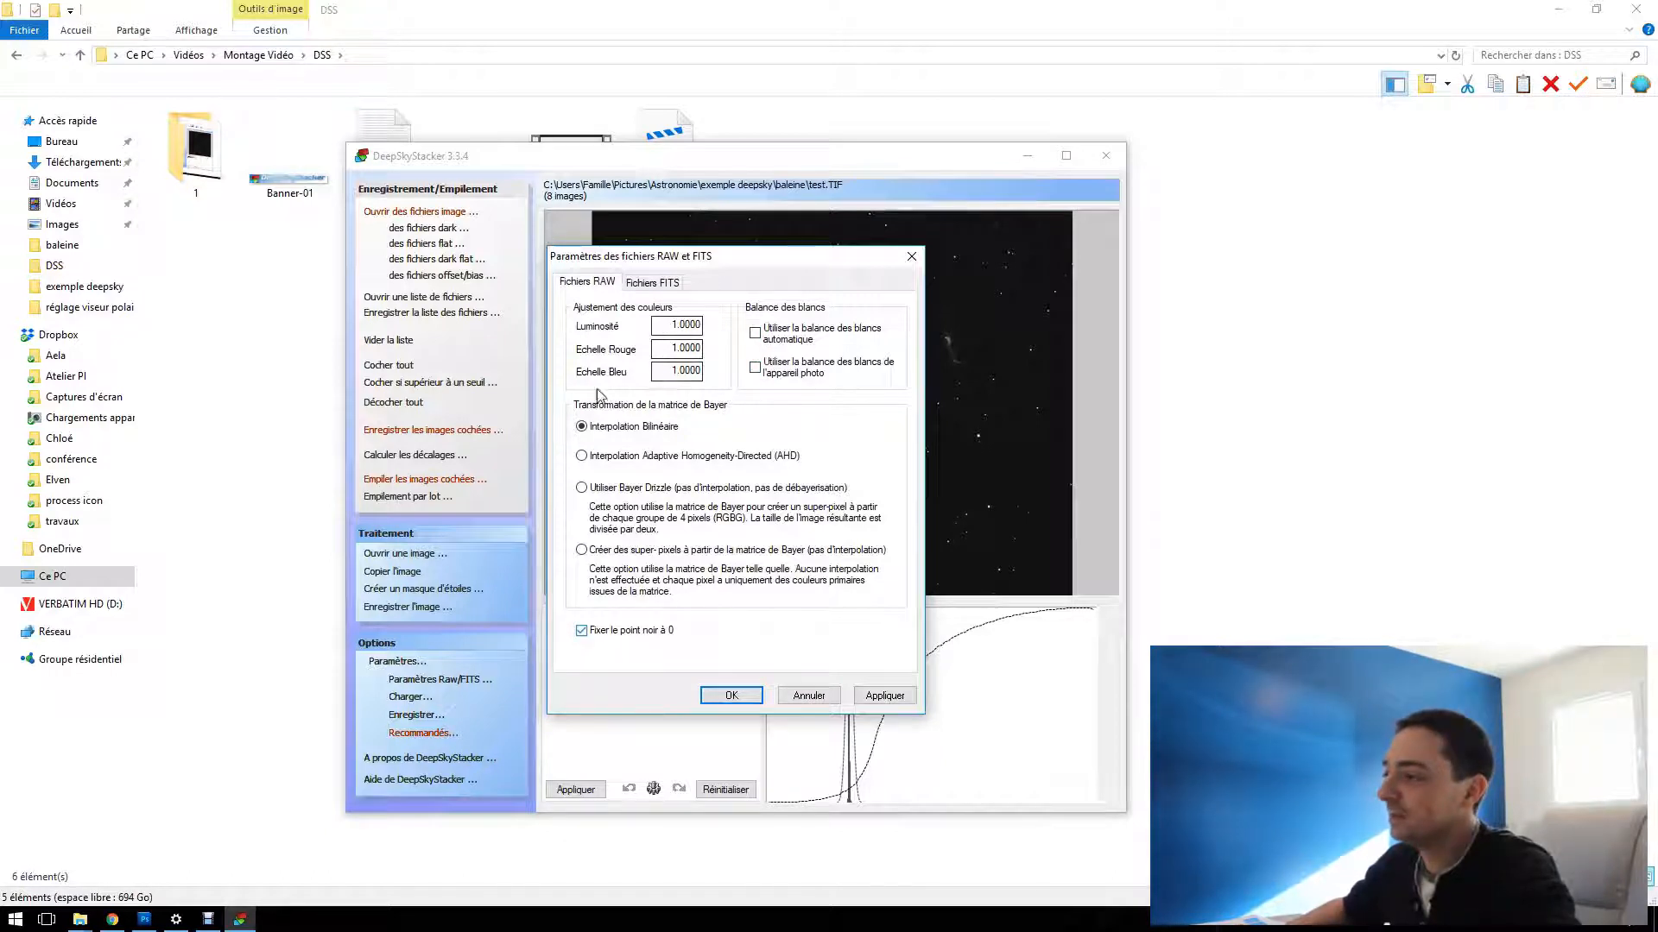
left_click(656, 285)
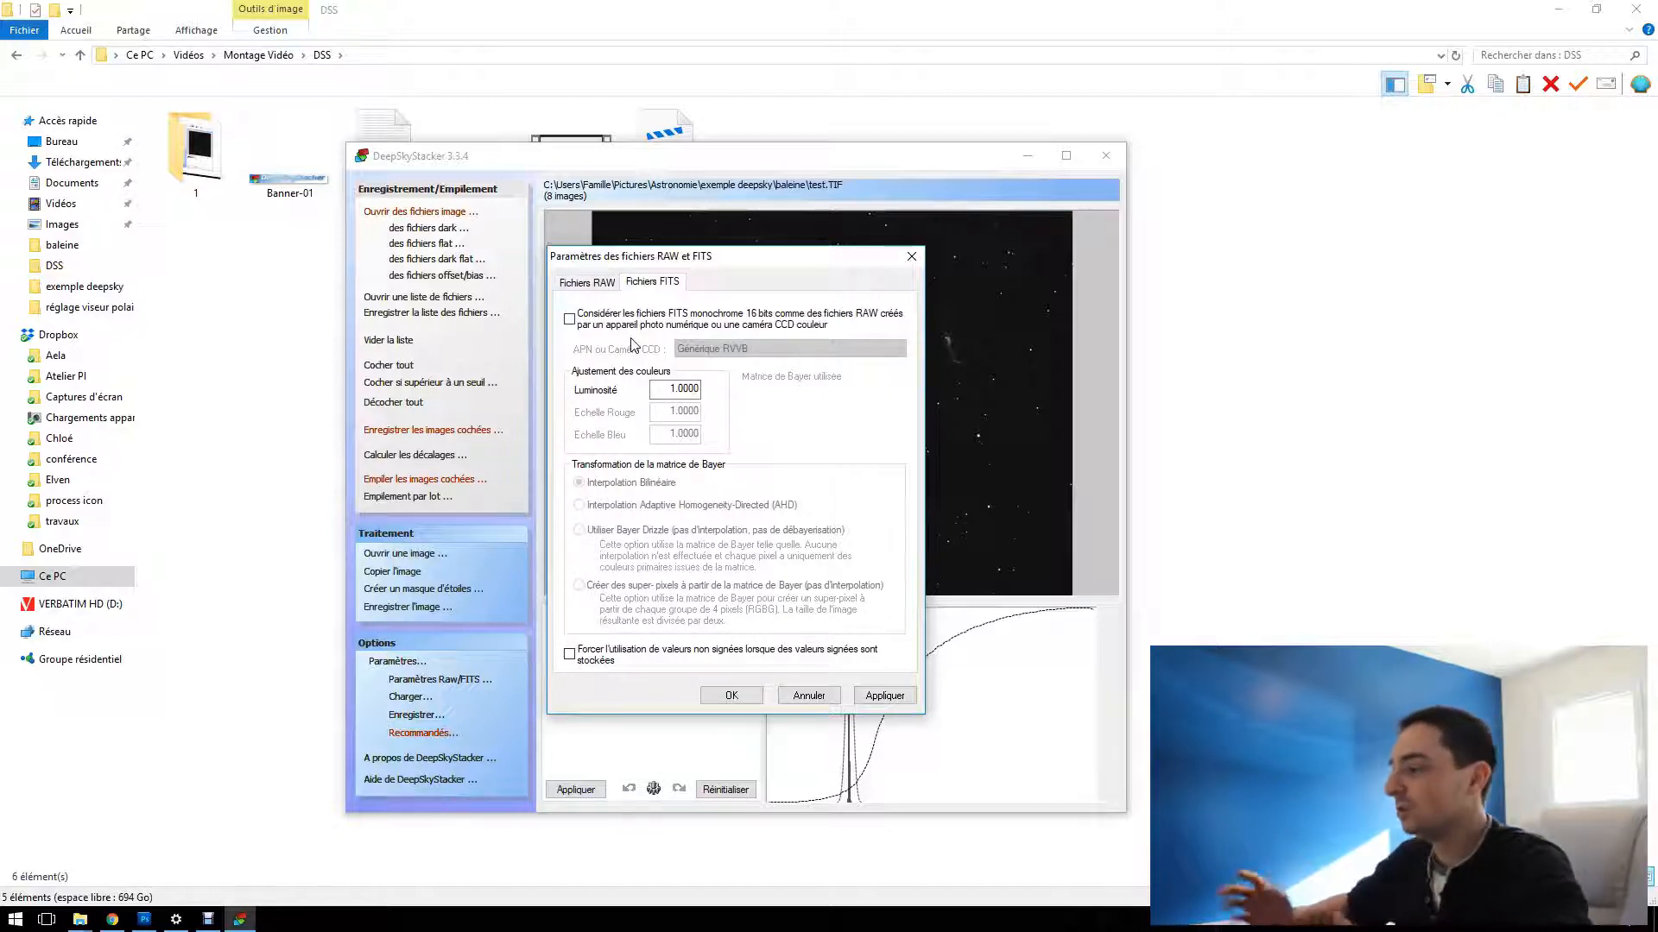
left_click(588, 285)
left_click(863, 696)
left_click(731, 696)
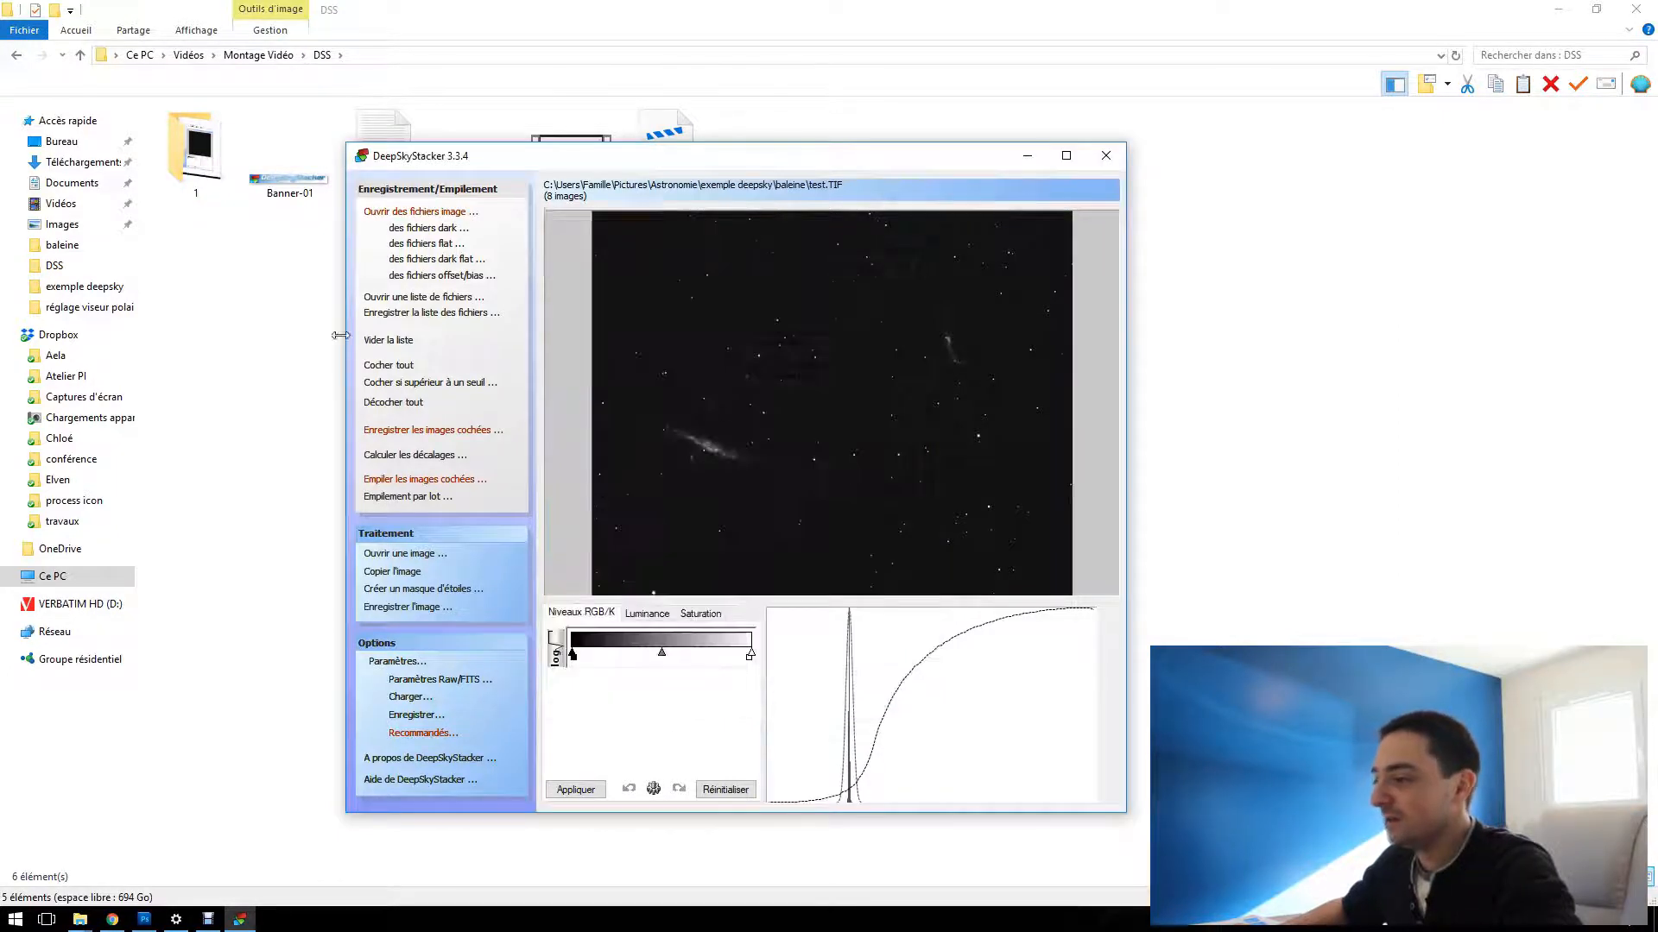
Save the stacked image as test in the baleine folder as an uncompressed 16-bit TIFF, and close DeepSkyStacker without saving the list changes
left_click(423, 608)
type("test")
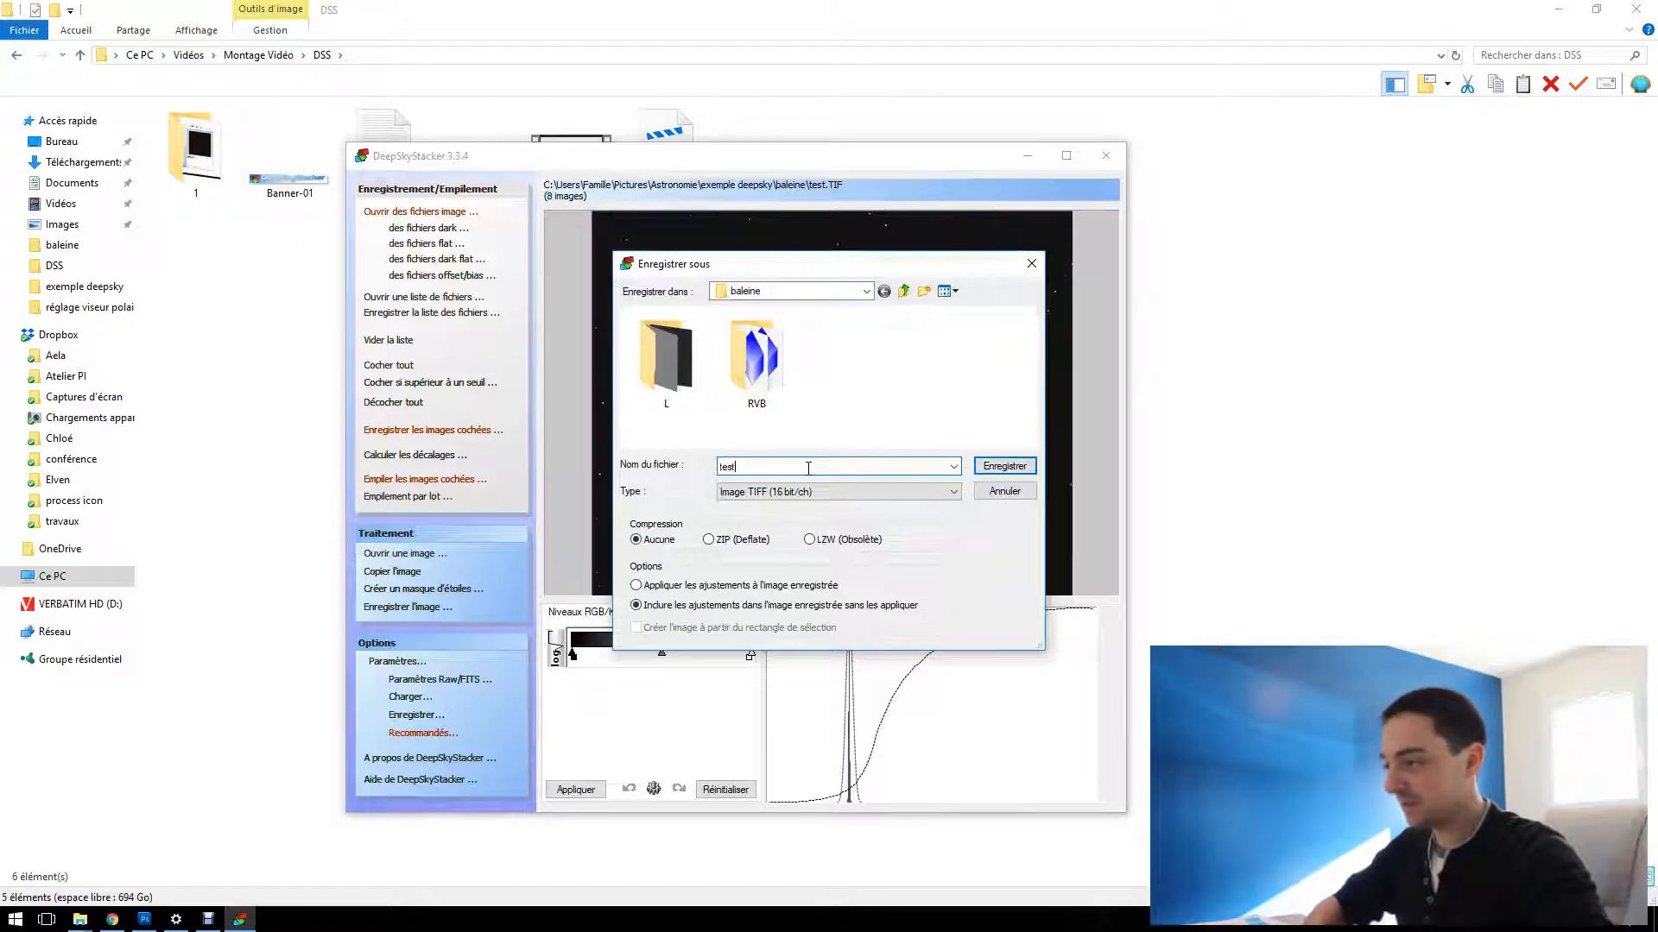
left_click(1001, 467)
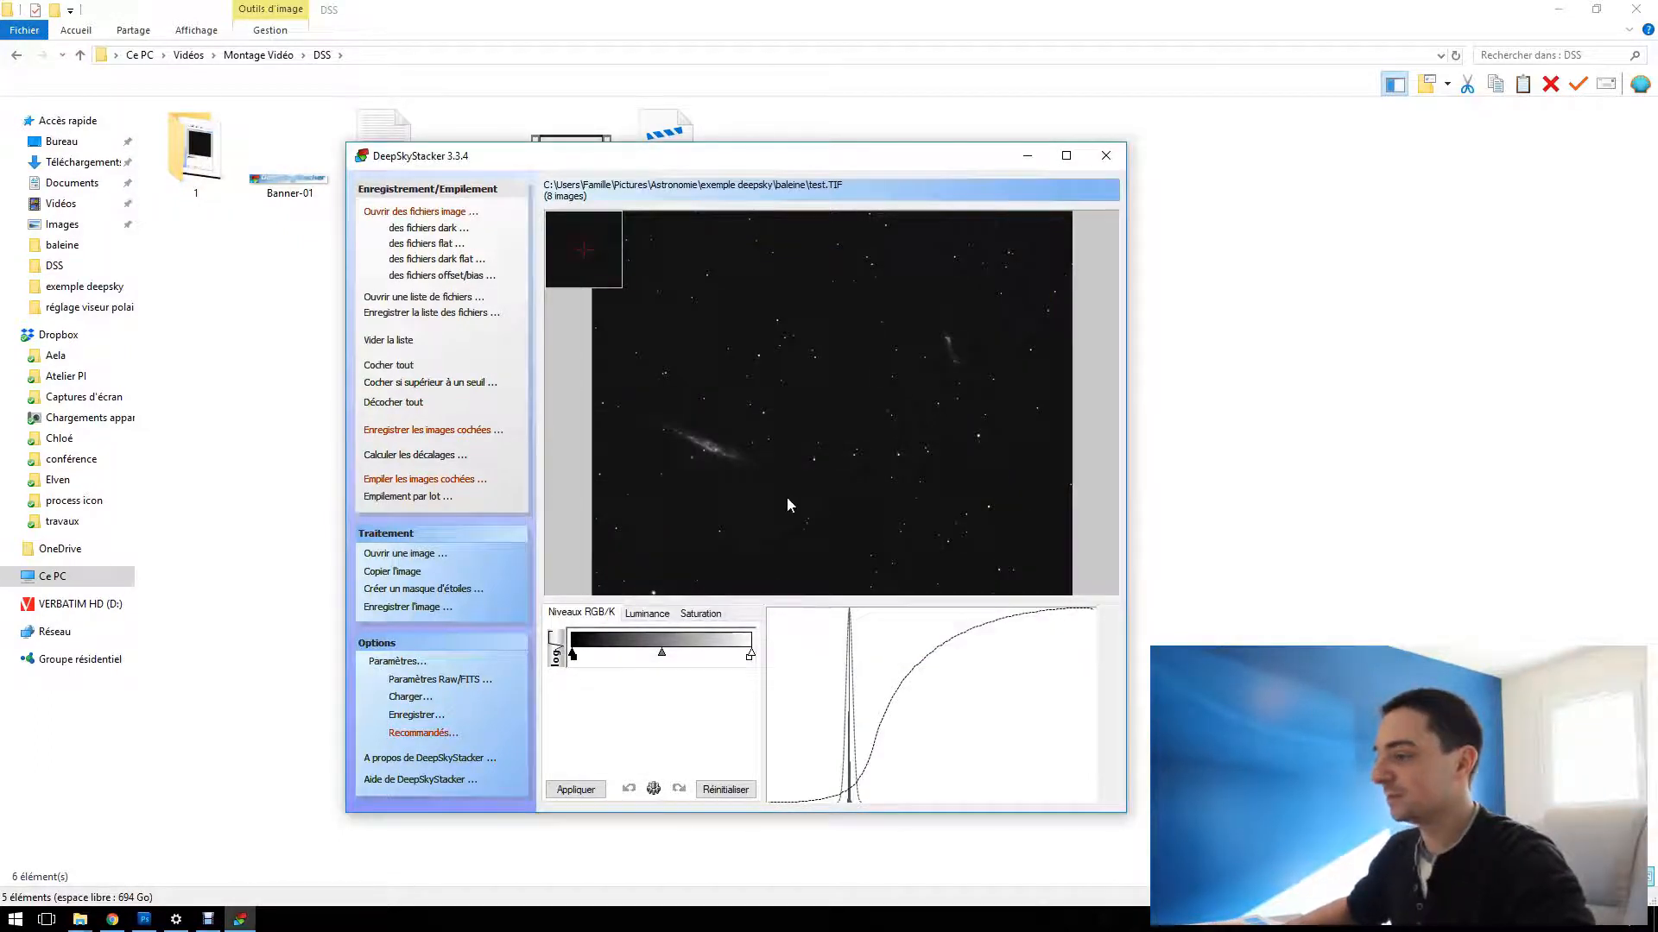
left_click(1106, 155)
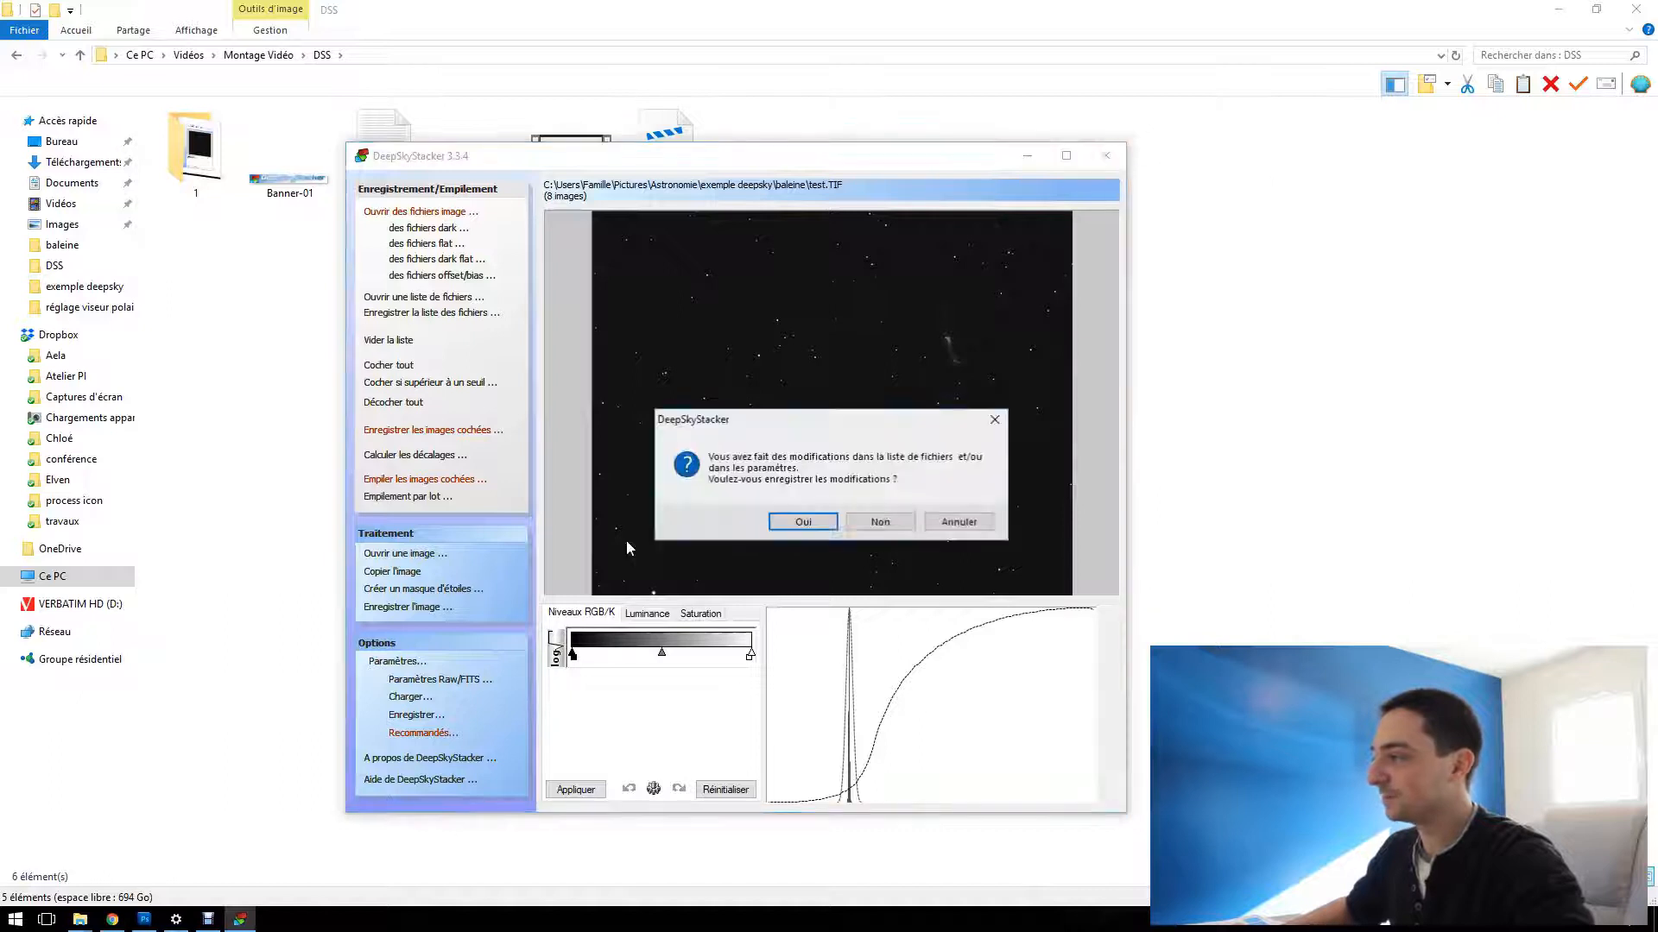
left_click(881, 523)
Open the saved test.TIF image from the baleine folder in Photoshop
mouse_move(80, 917)
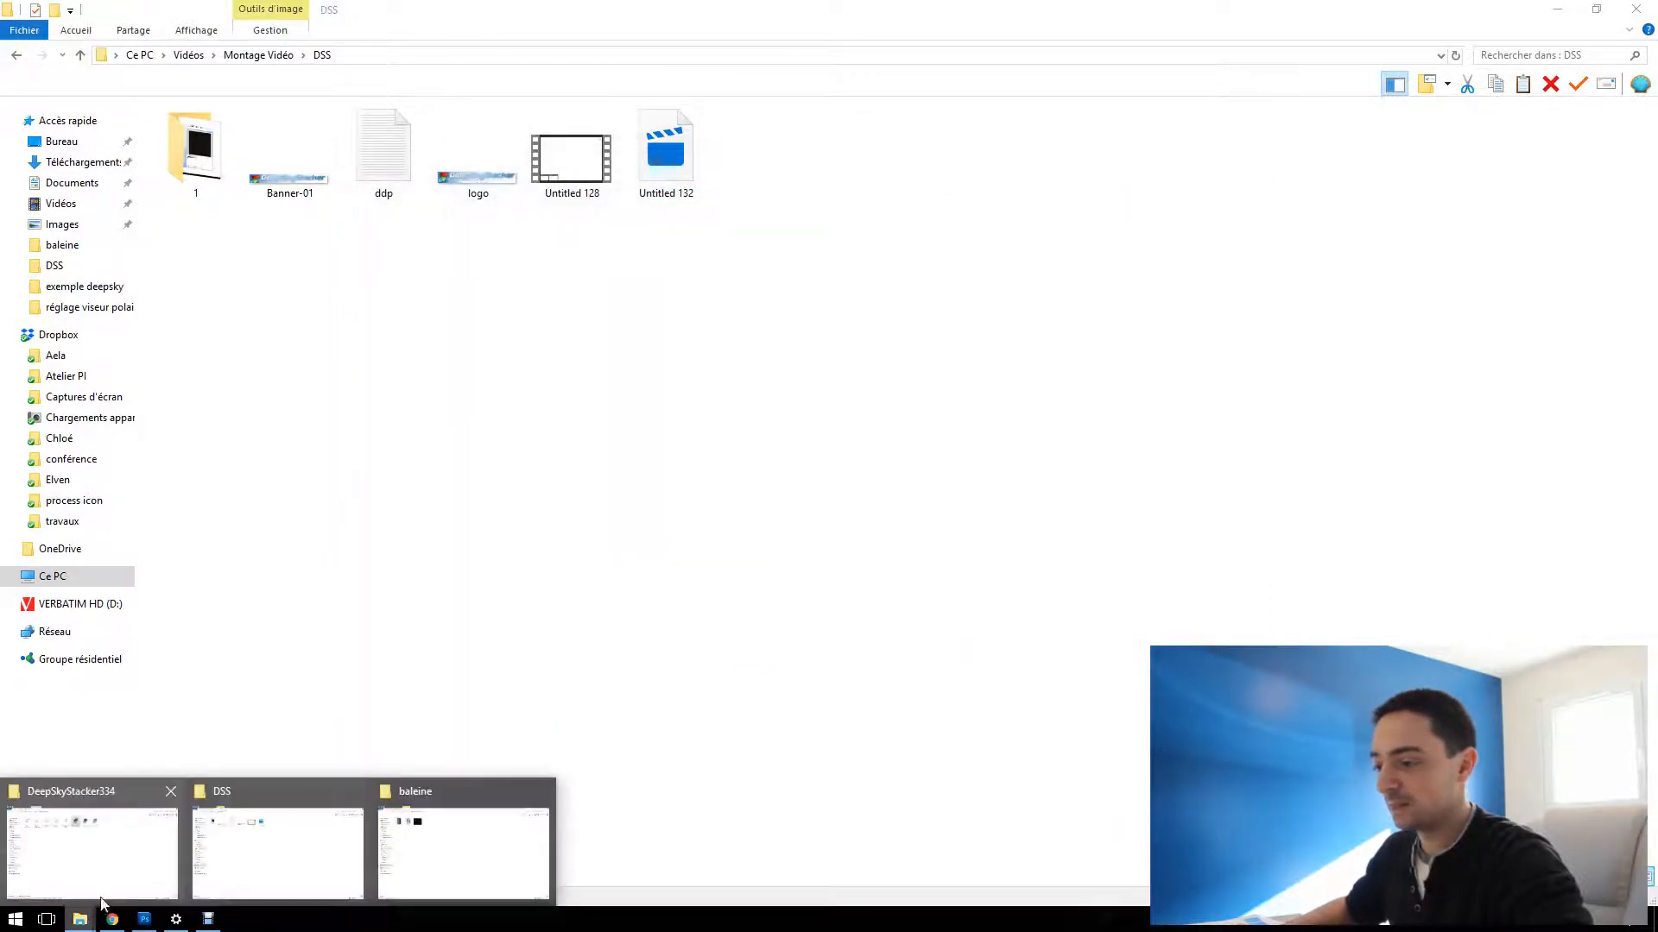
left_click(408, 856)
left_click(396, 159)
left_click_drag(397, 159, 314, 458)
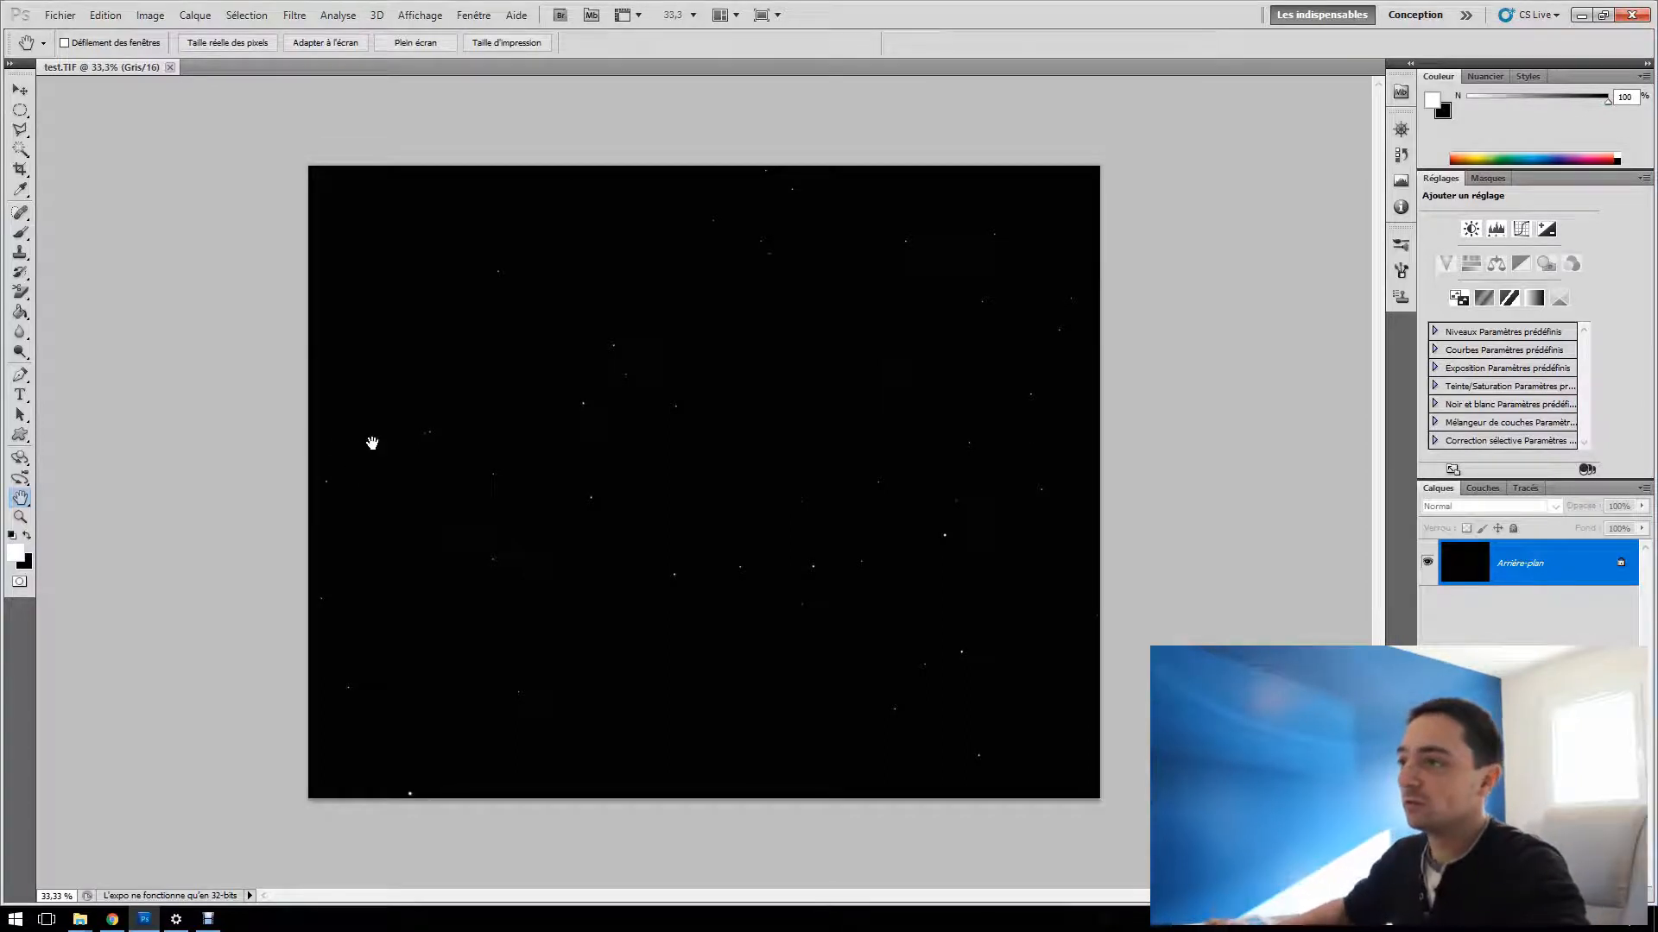
Brighten the image with a Levels adjustment that sets the midtone input to 3.28
left_click(158, 19)
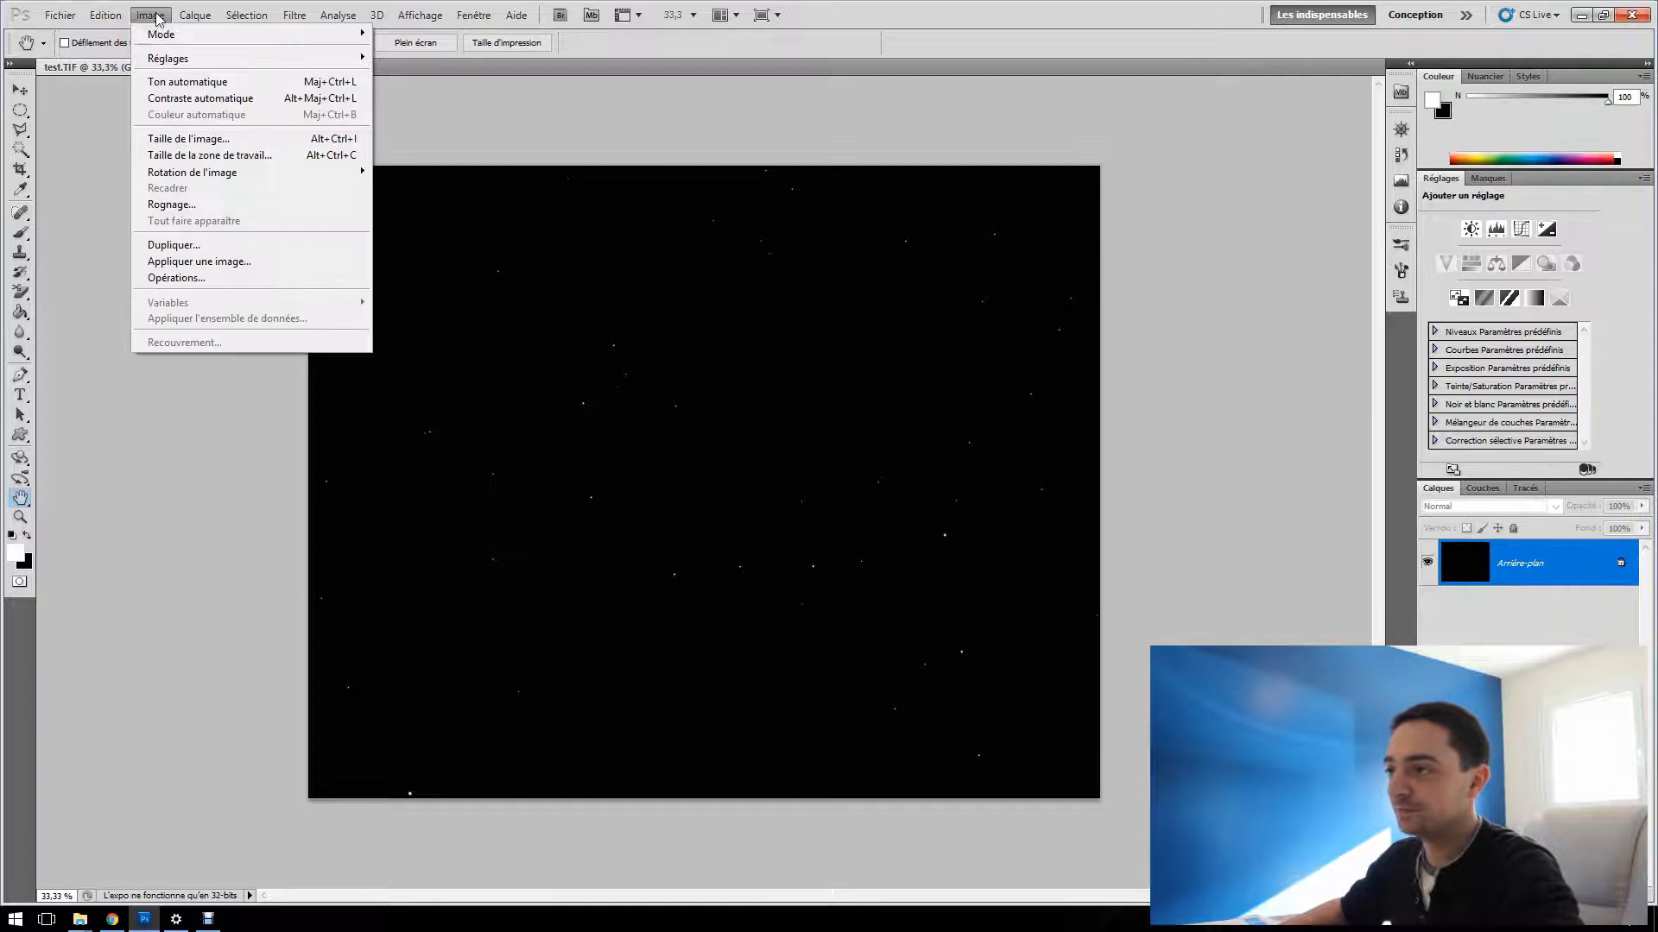
mouse_move(216, 58)
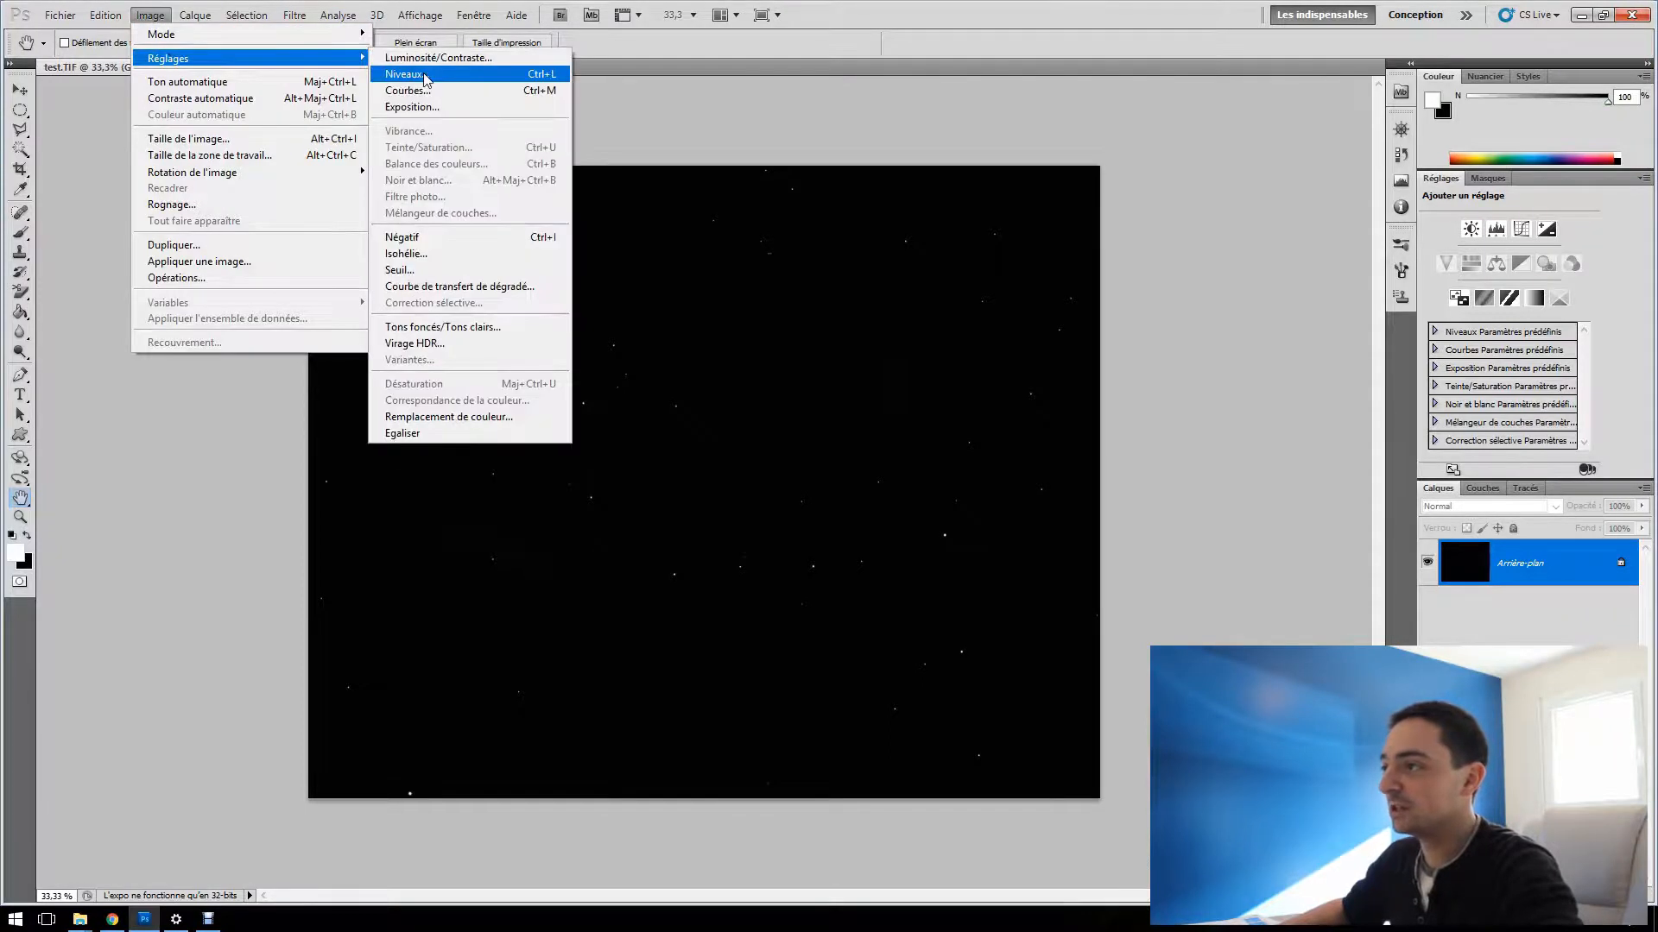
left_click(423, 76)
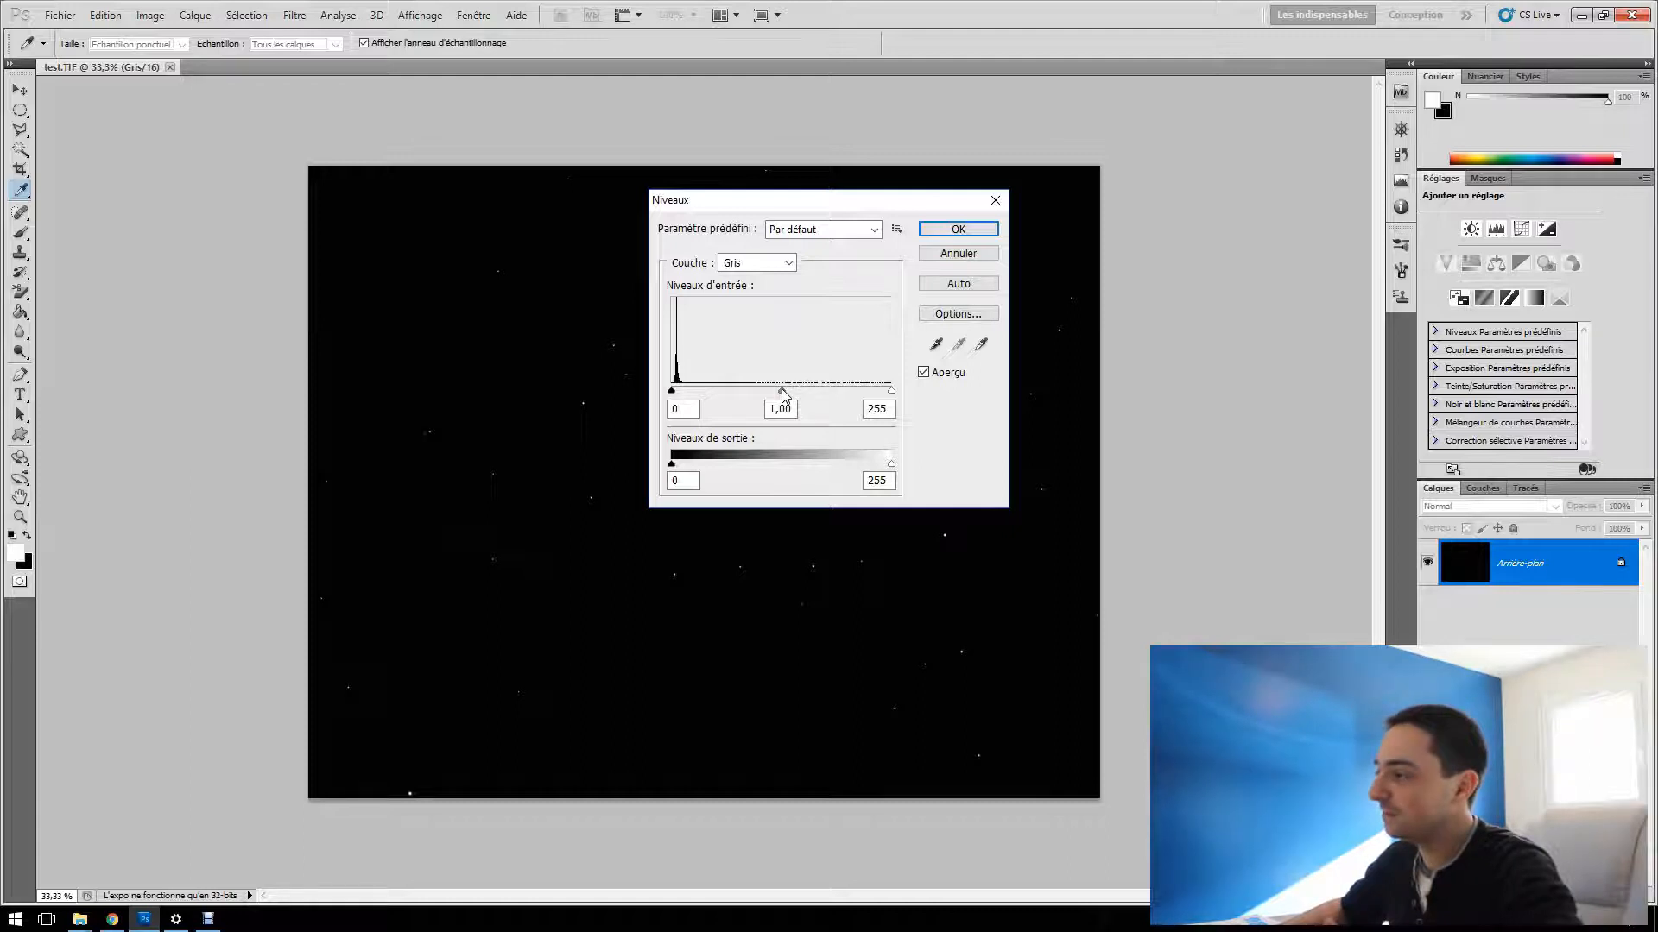
left_click_drag(782, 395, 696, 396)
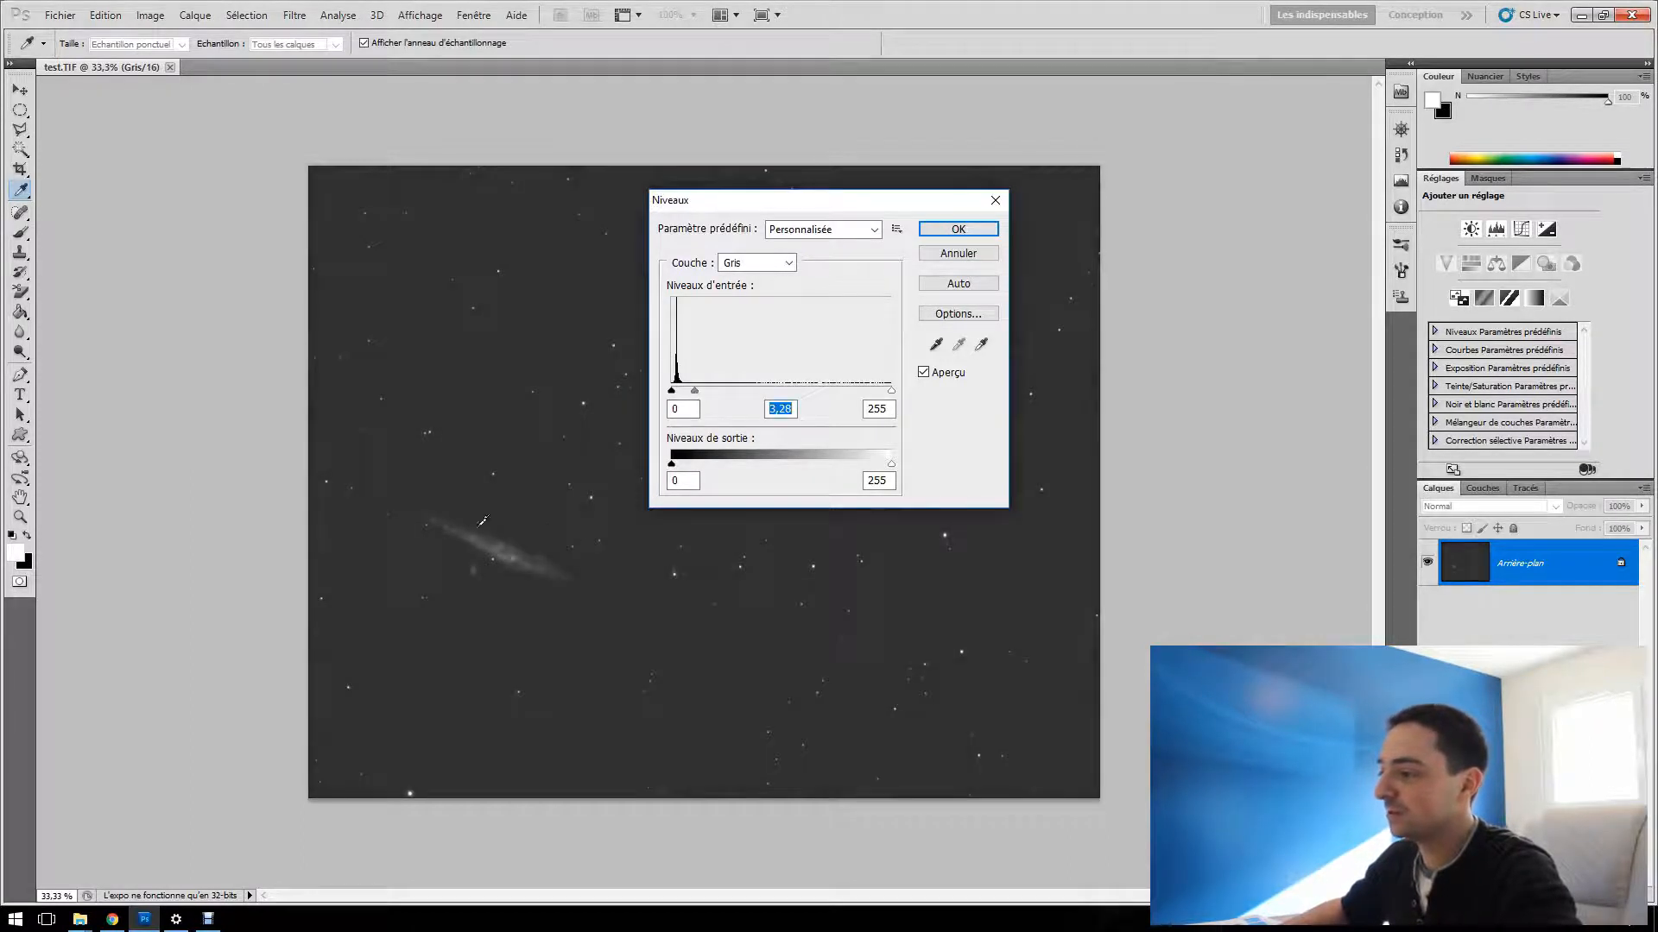
left_click(958, 230)
key("h")
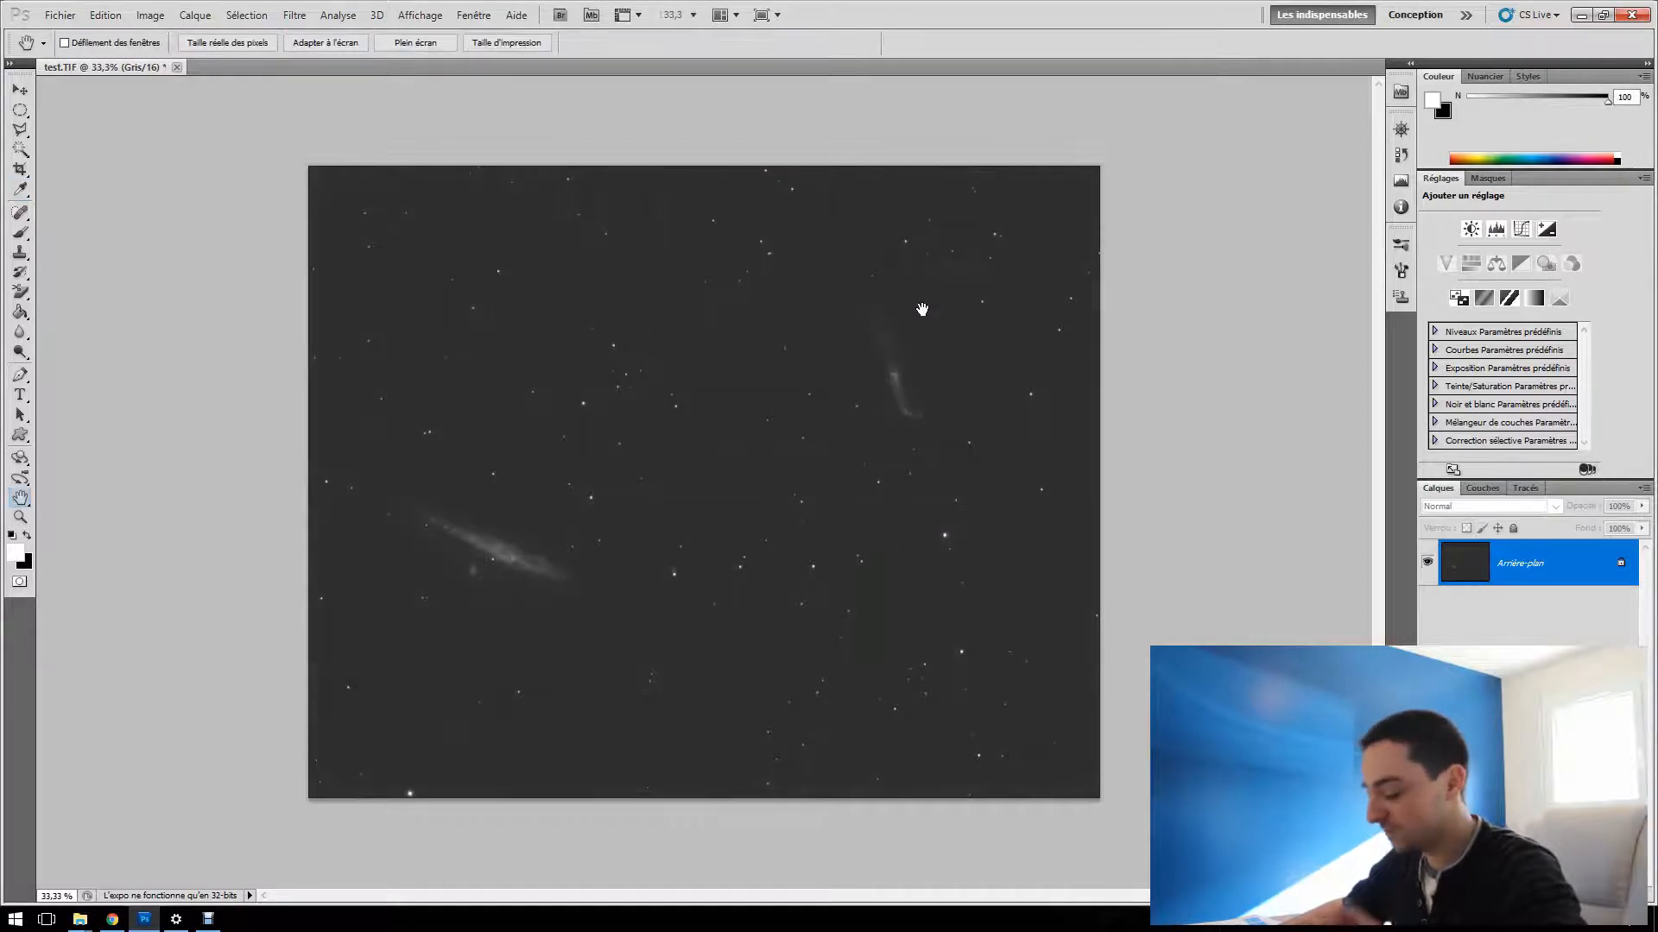
Apply two more Levels adjustments, one with black input about 36 and midtones 1.59, the other with black input 26 and midtones 1.70
key("ctrl+l")
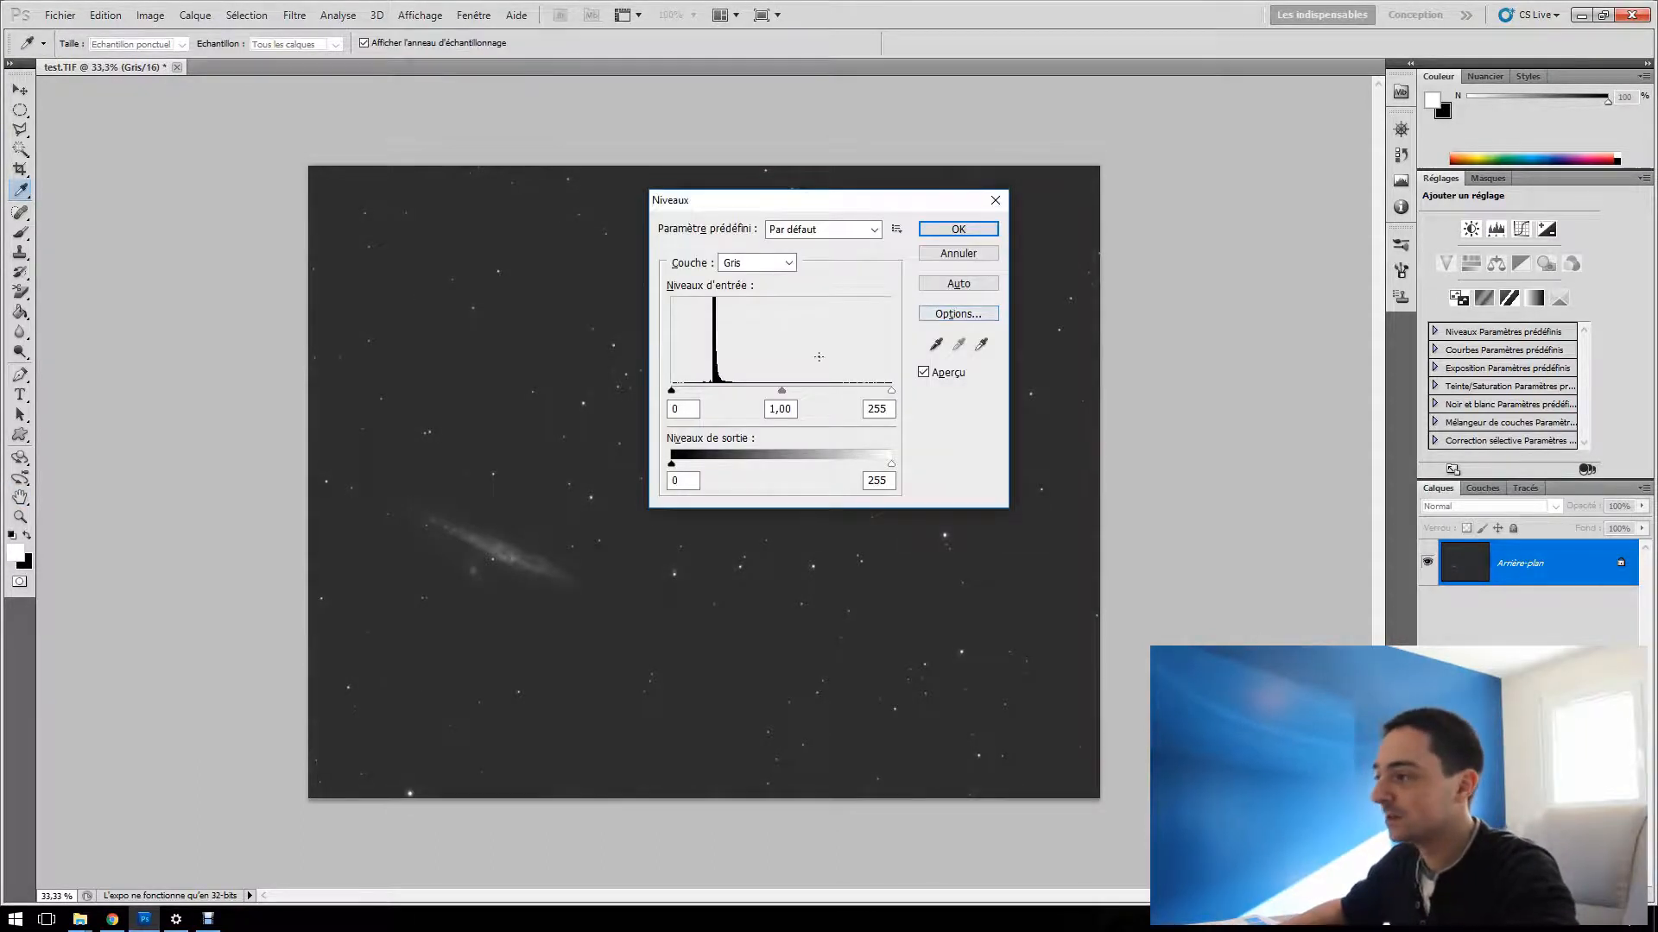
left_click_drag(781, 390, 713, 391)
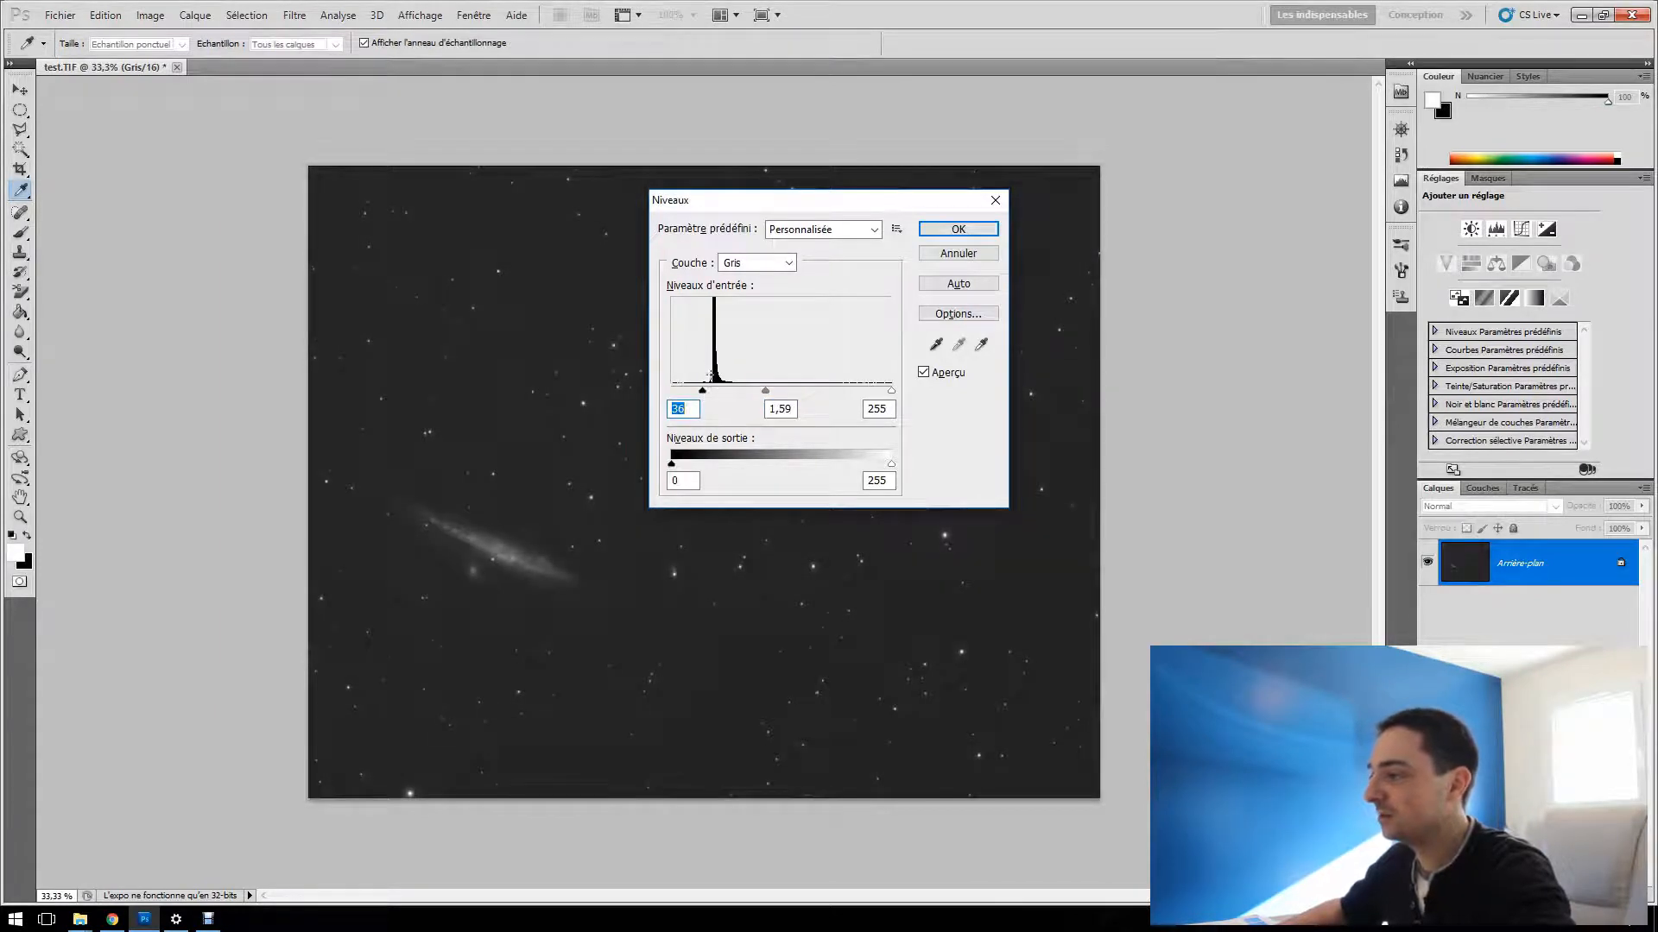
left_click(956, 229)
key("ctrl+l")
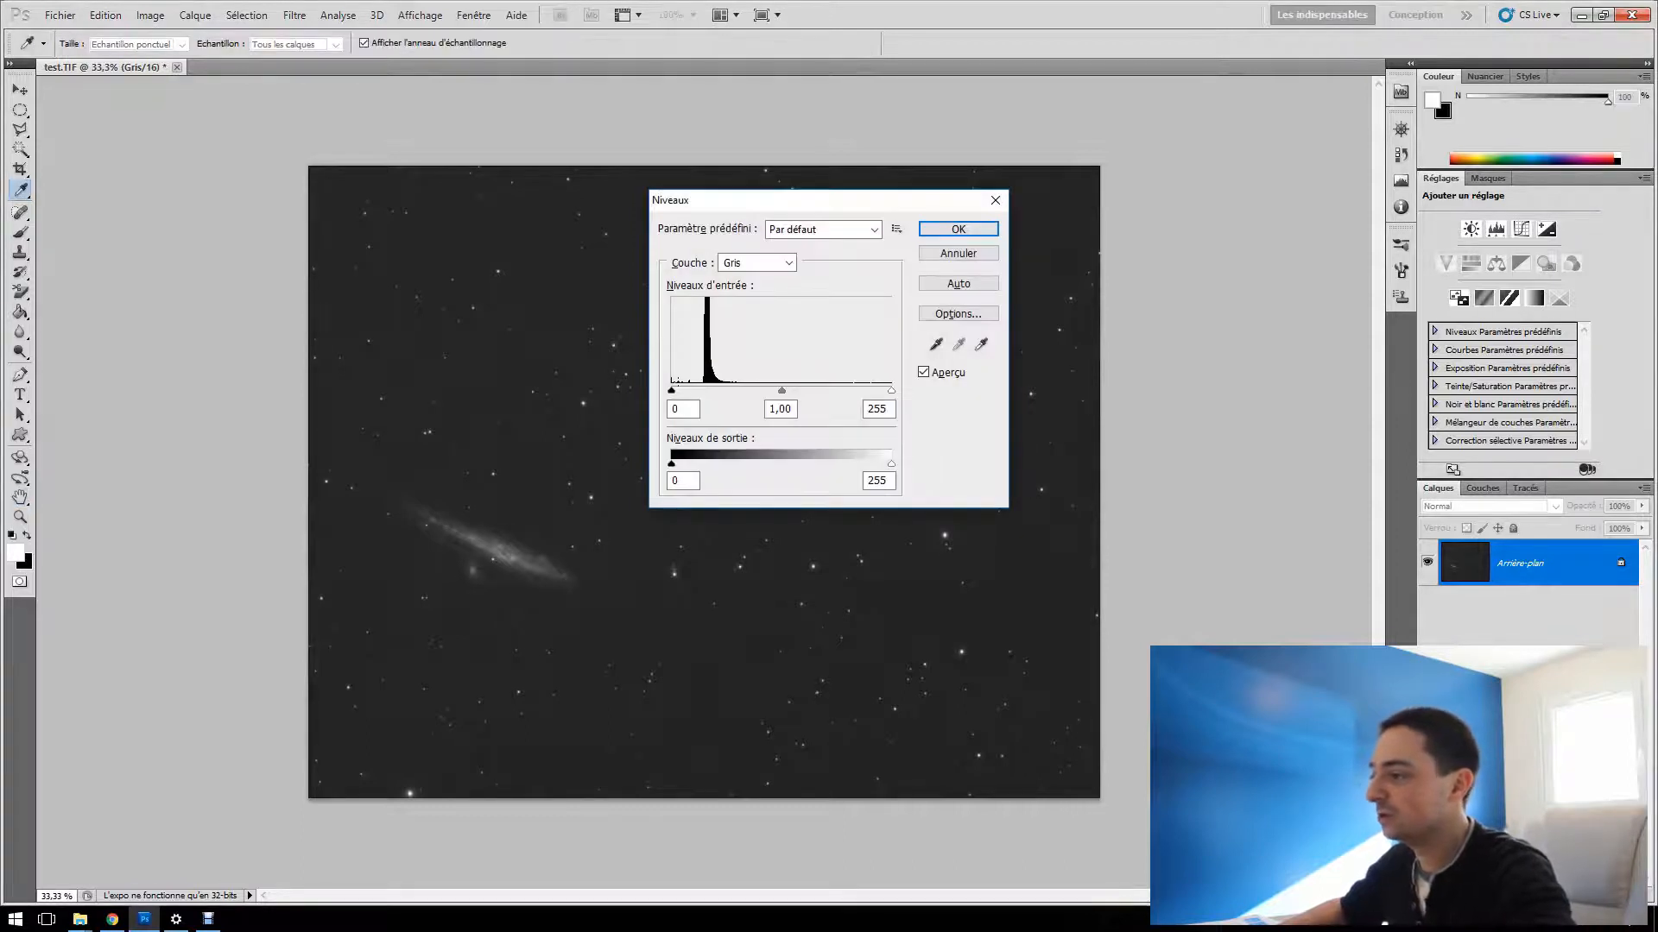
left_click_drag(673, 391, 756, 395)
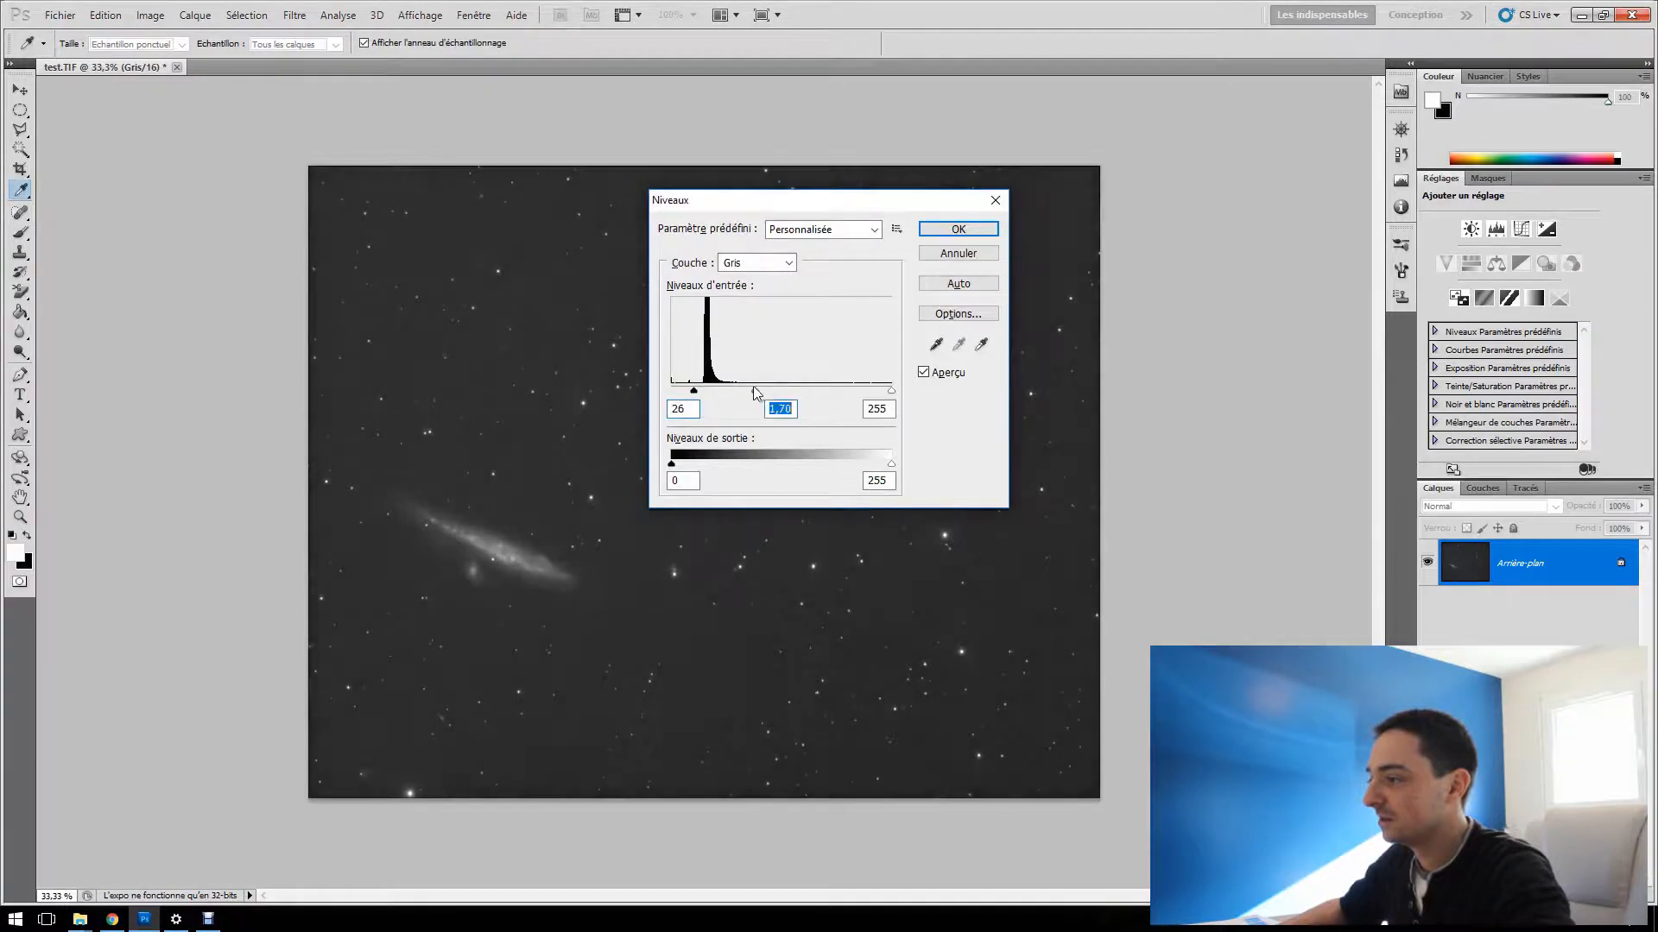
left_click(952, 231)
Darken the sky background with a Levels black input of 24, and apply another Levels adjustment with midtones at 1.34 and an adjusted black input
key("ctrl+l")
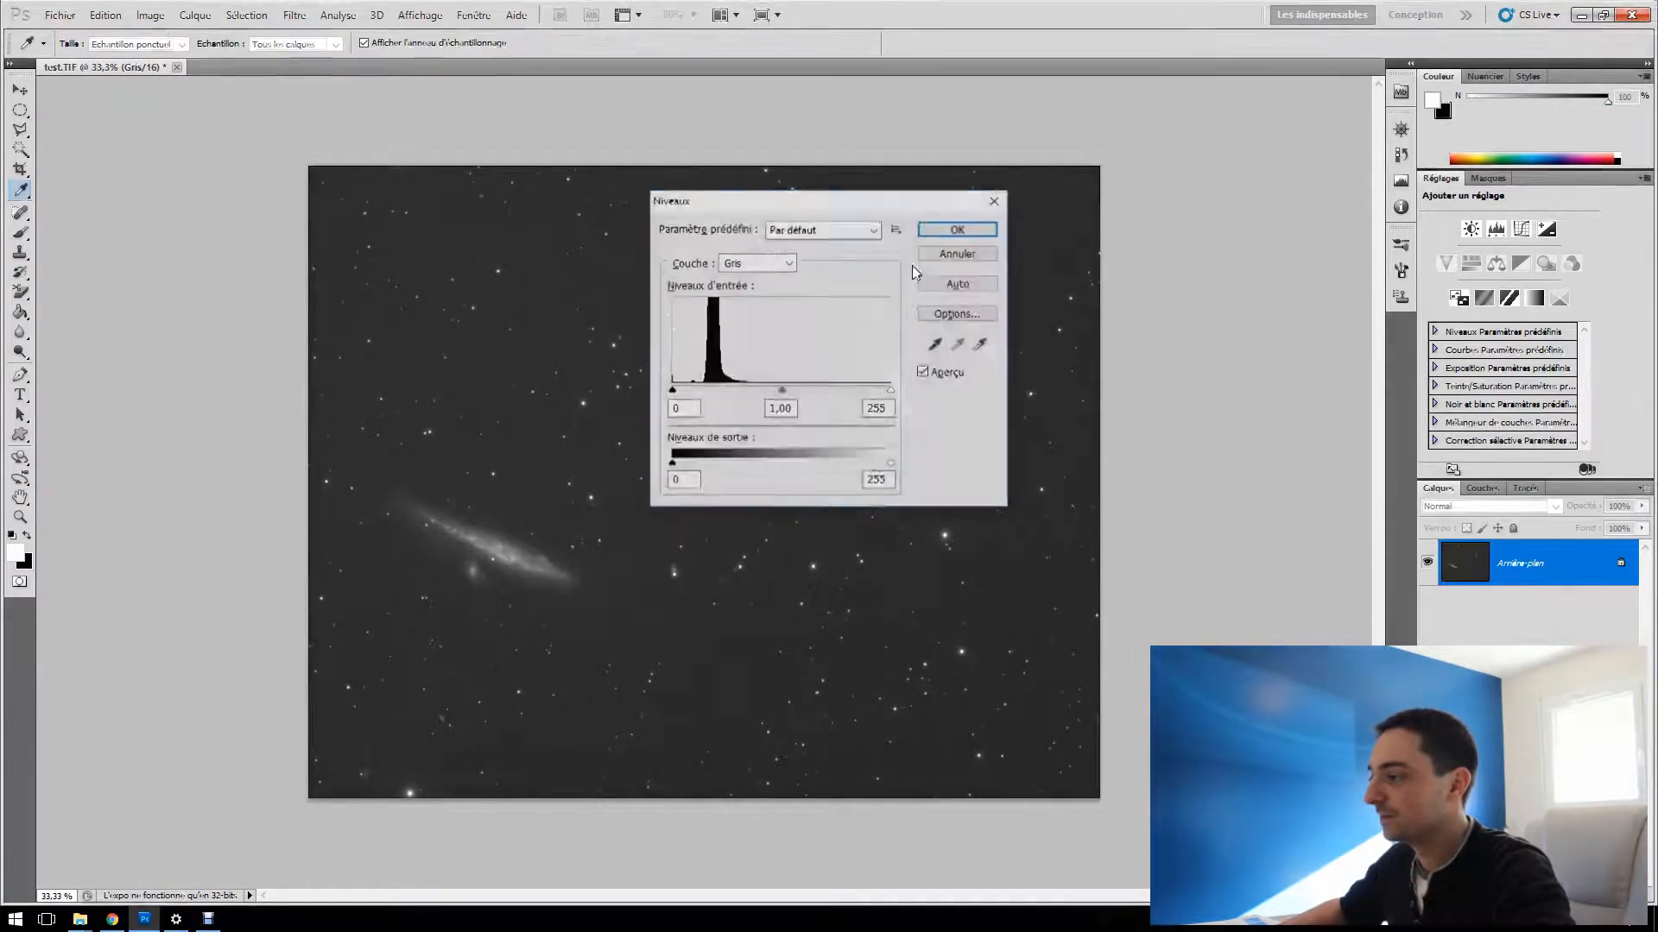
left_click_drag(672, 392, 692, 392)
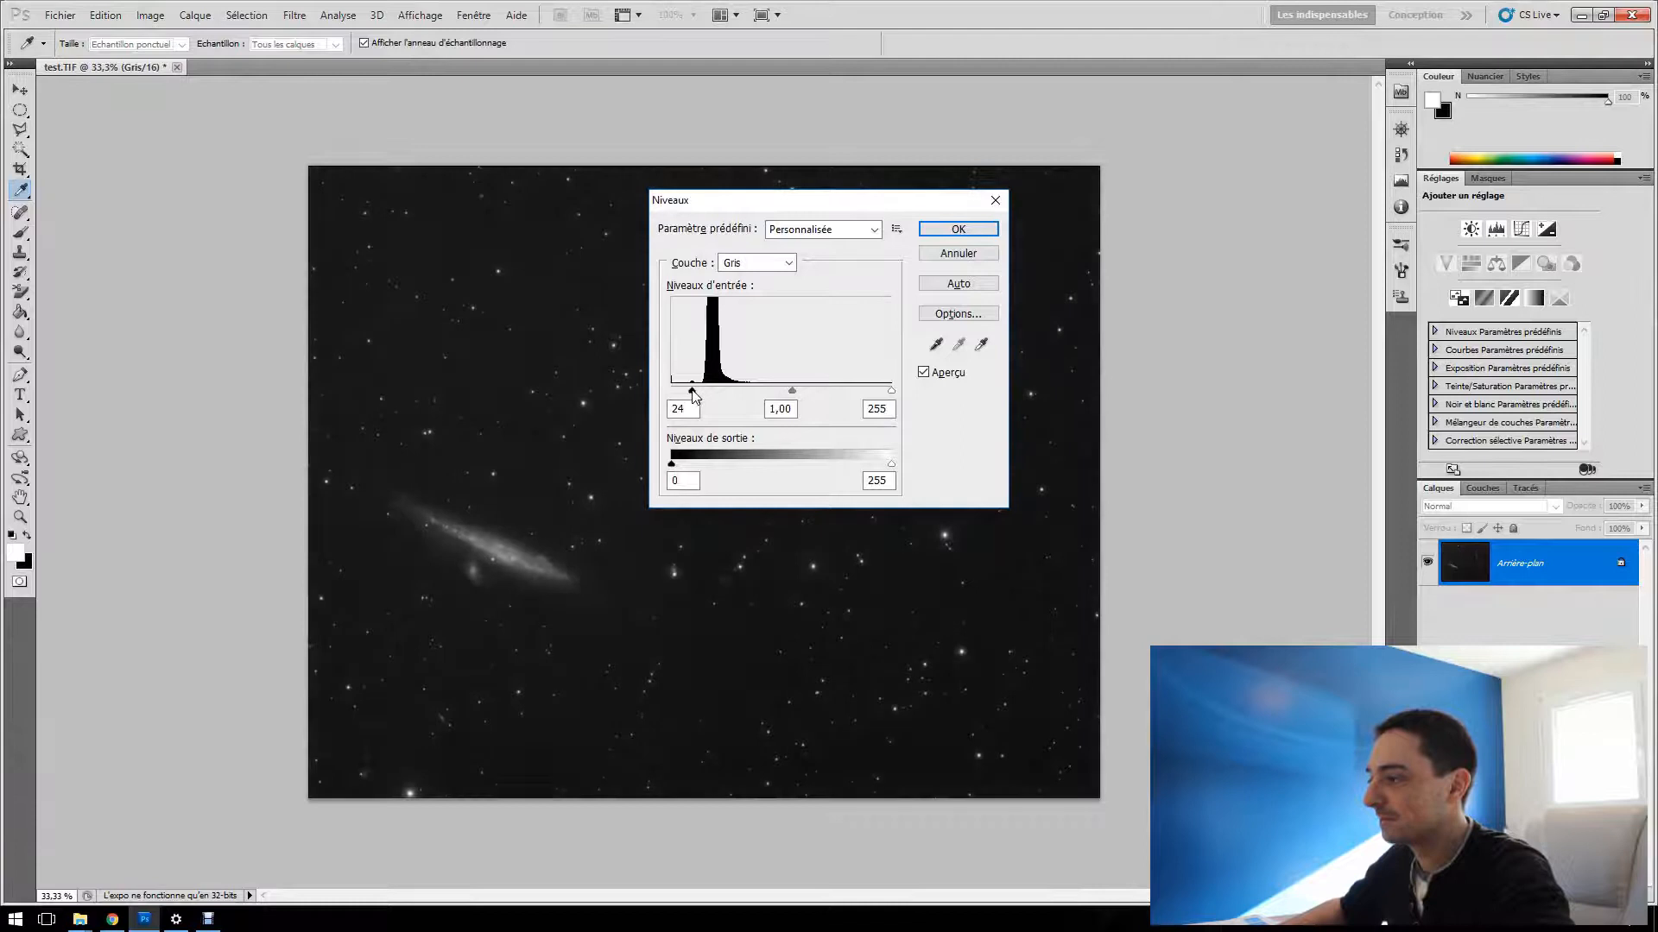
left_click(981, 230)
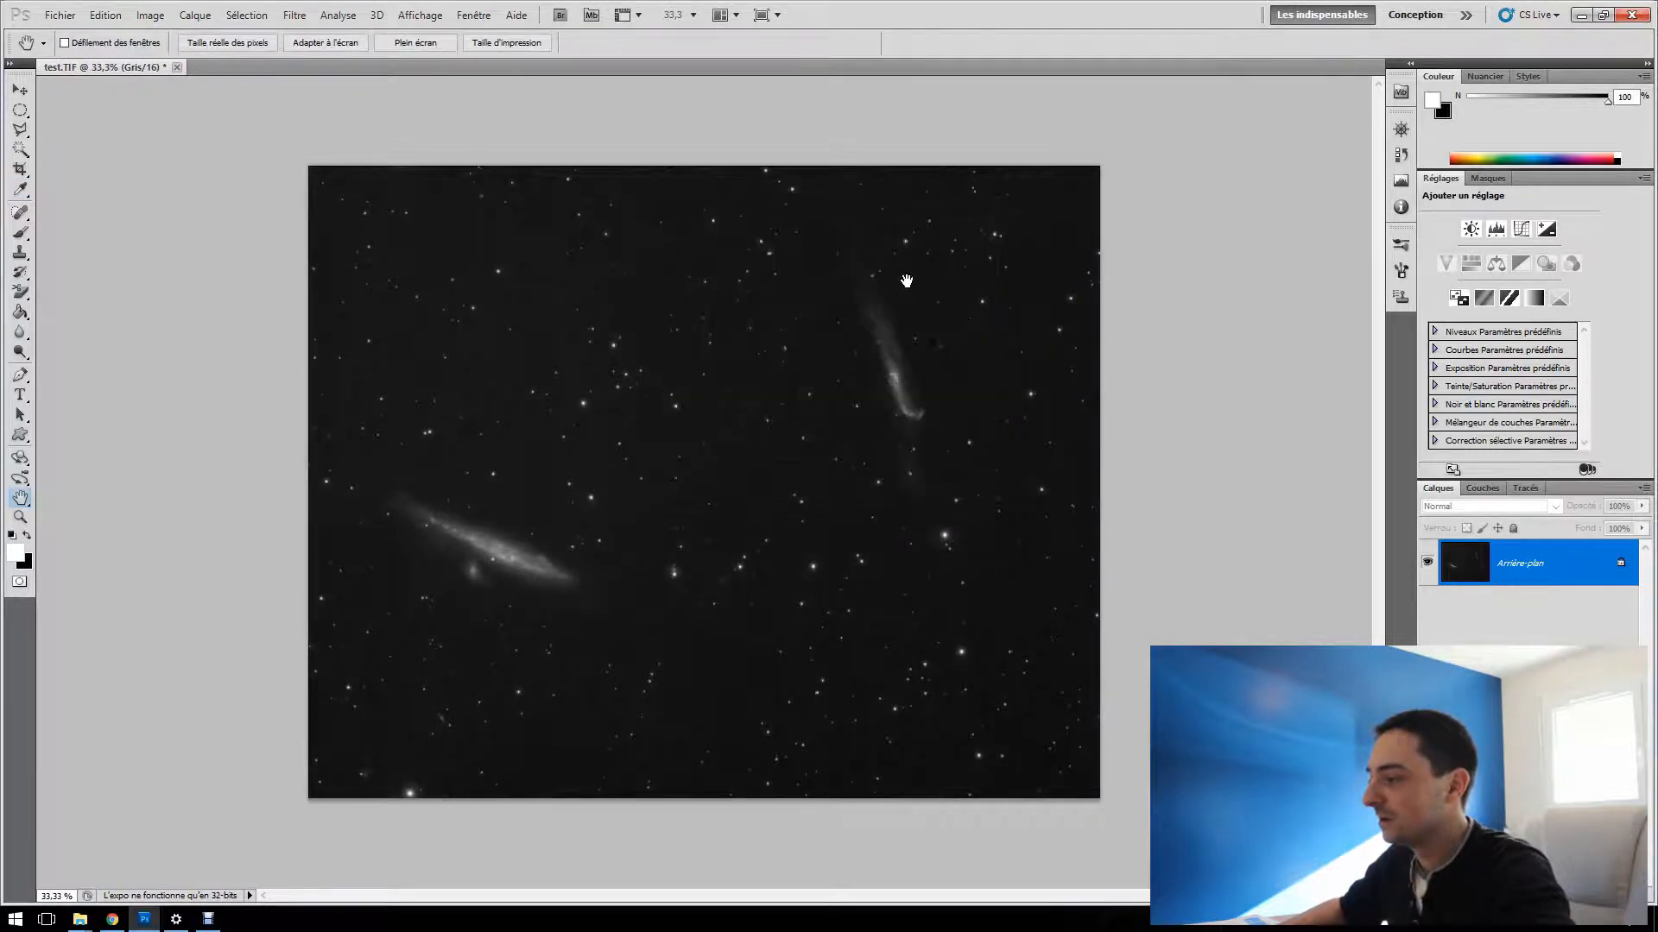
key("ctrl+l")
left_click_drag(783, 392, 759, 394)
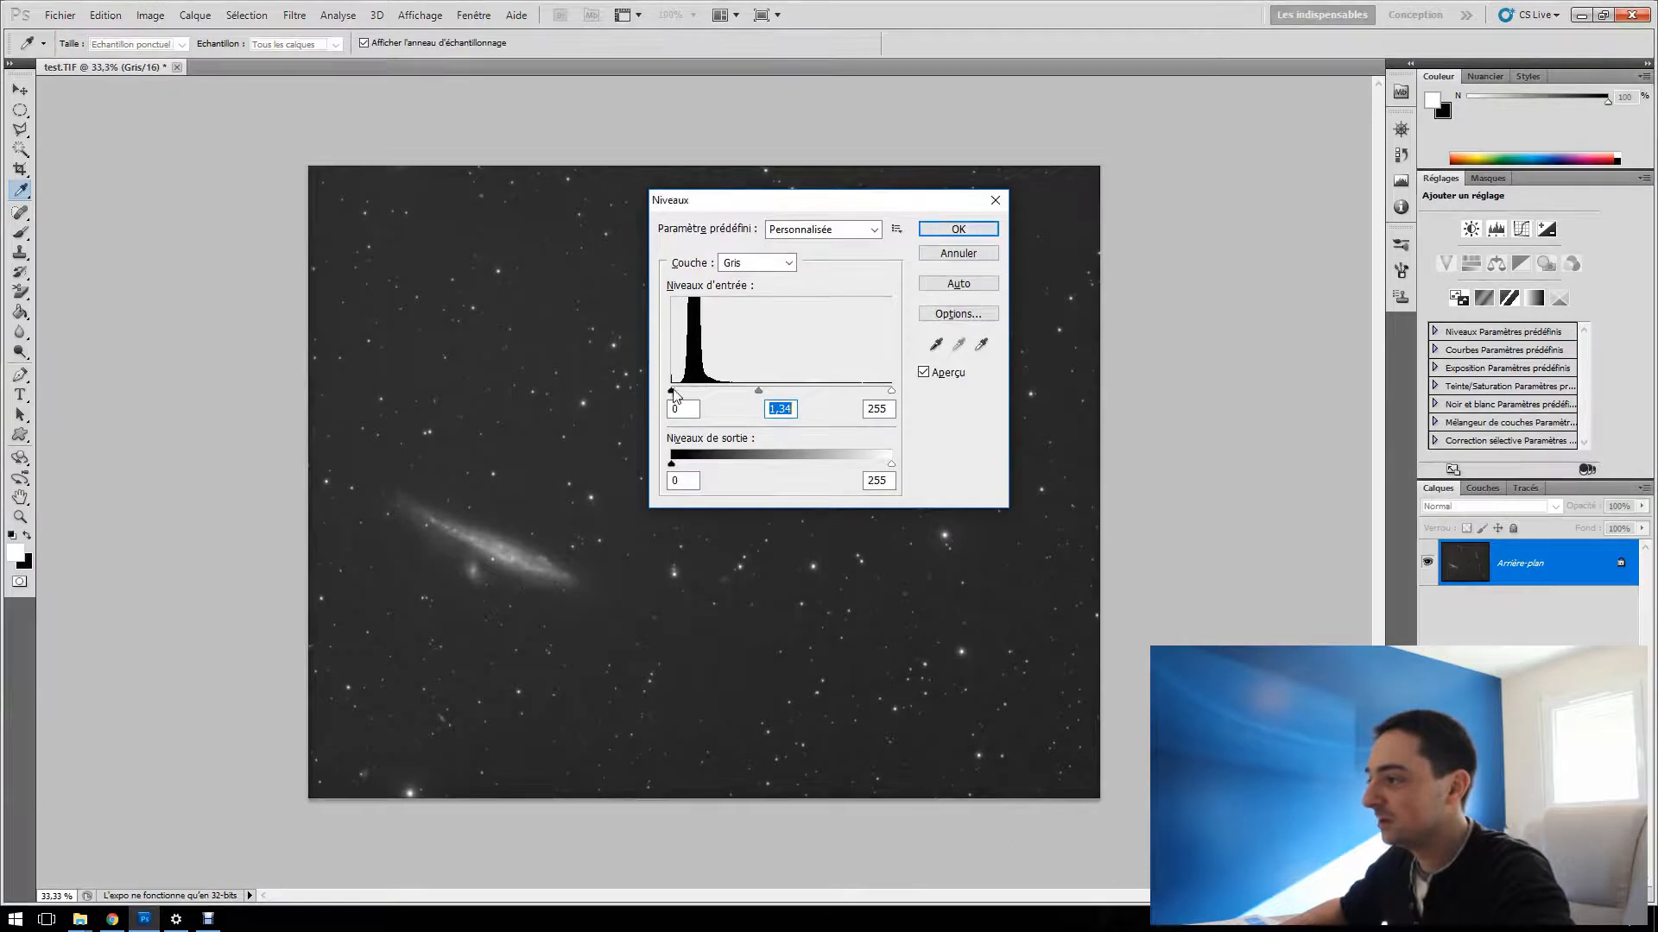
left_click(674, 392)
left_click(991, 231)
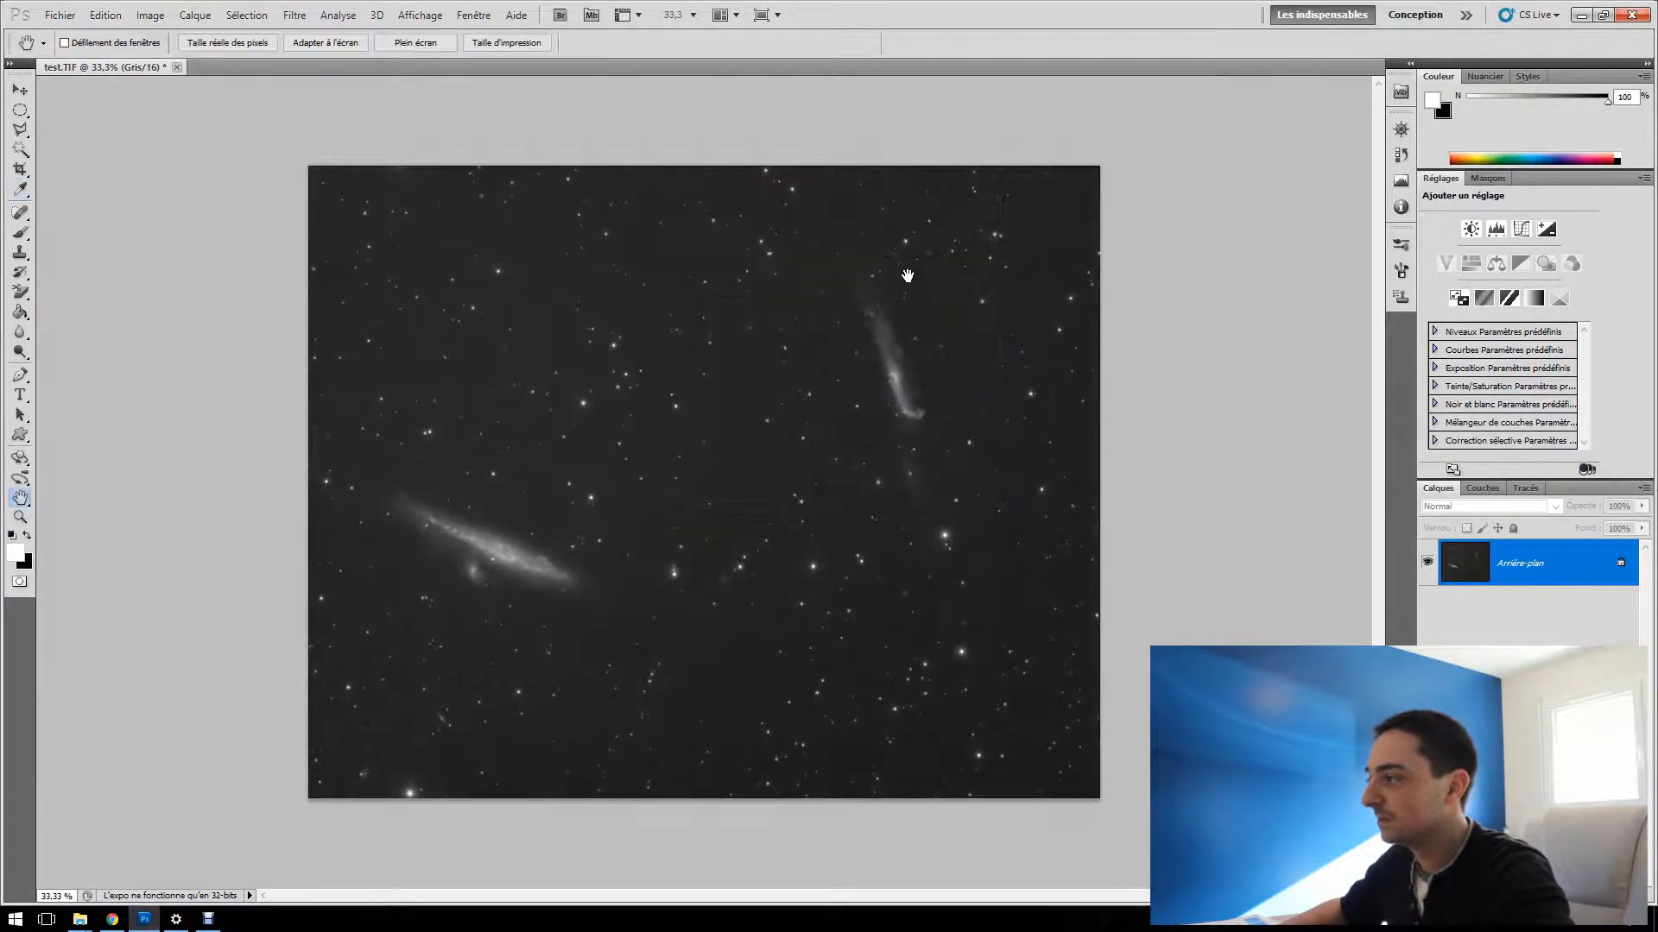
Inspect the stretched image up close, examining the large elongated galaxy with its small companion and the overall field with both galaxies
scroll(742, 415, "up", 2)
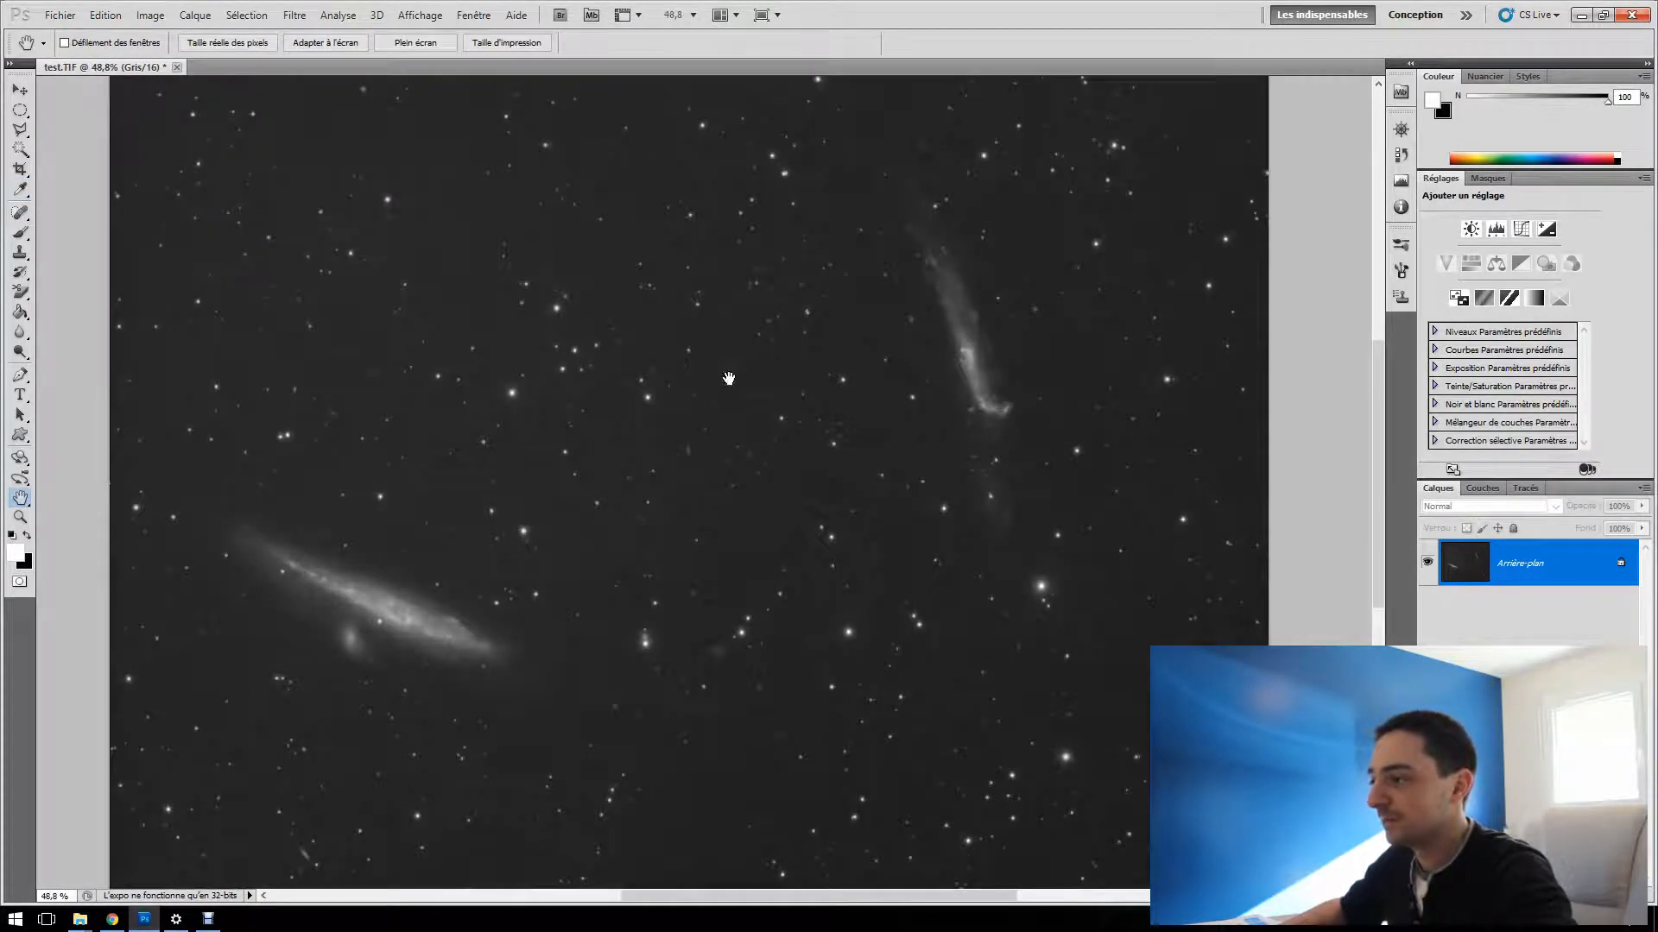
scroll(605, 561, "up", 2)
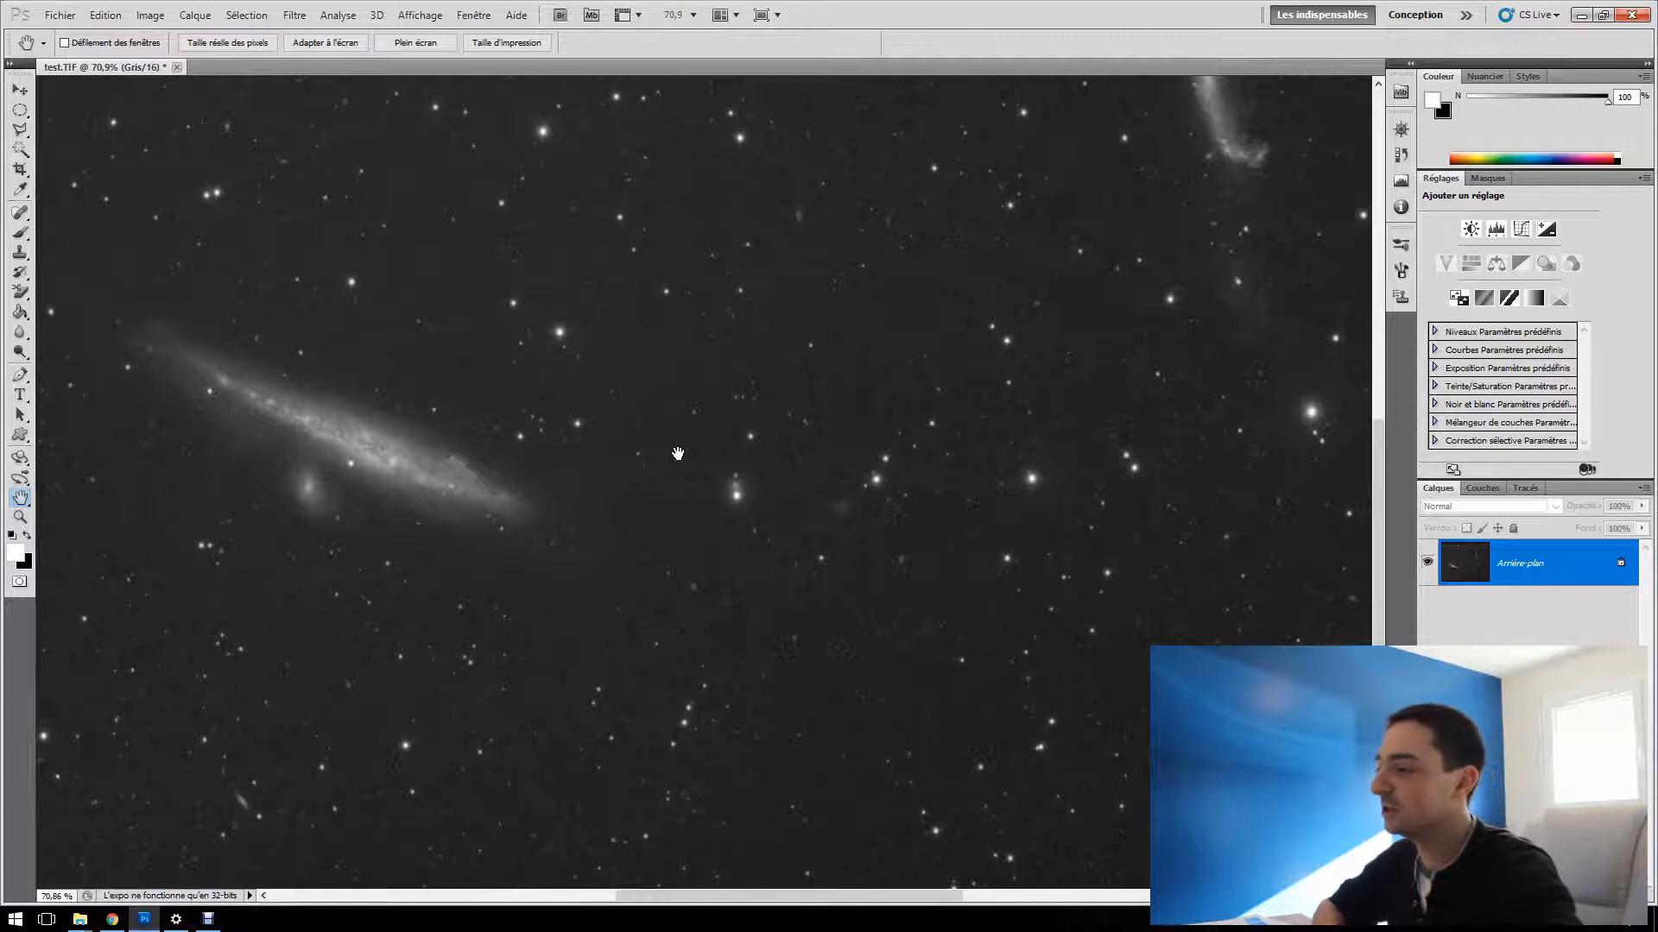
left_click_drag(401, 371, 591, 402)
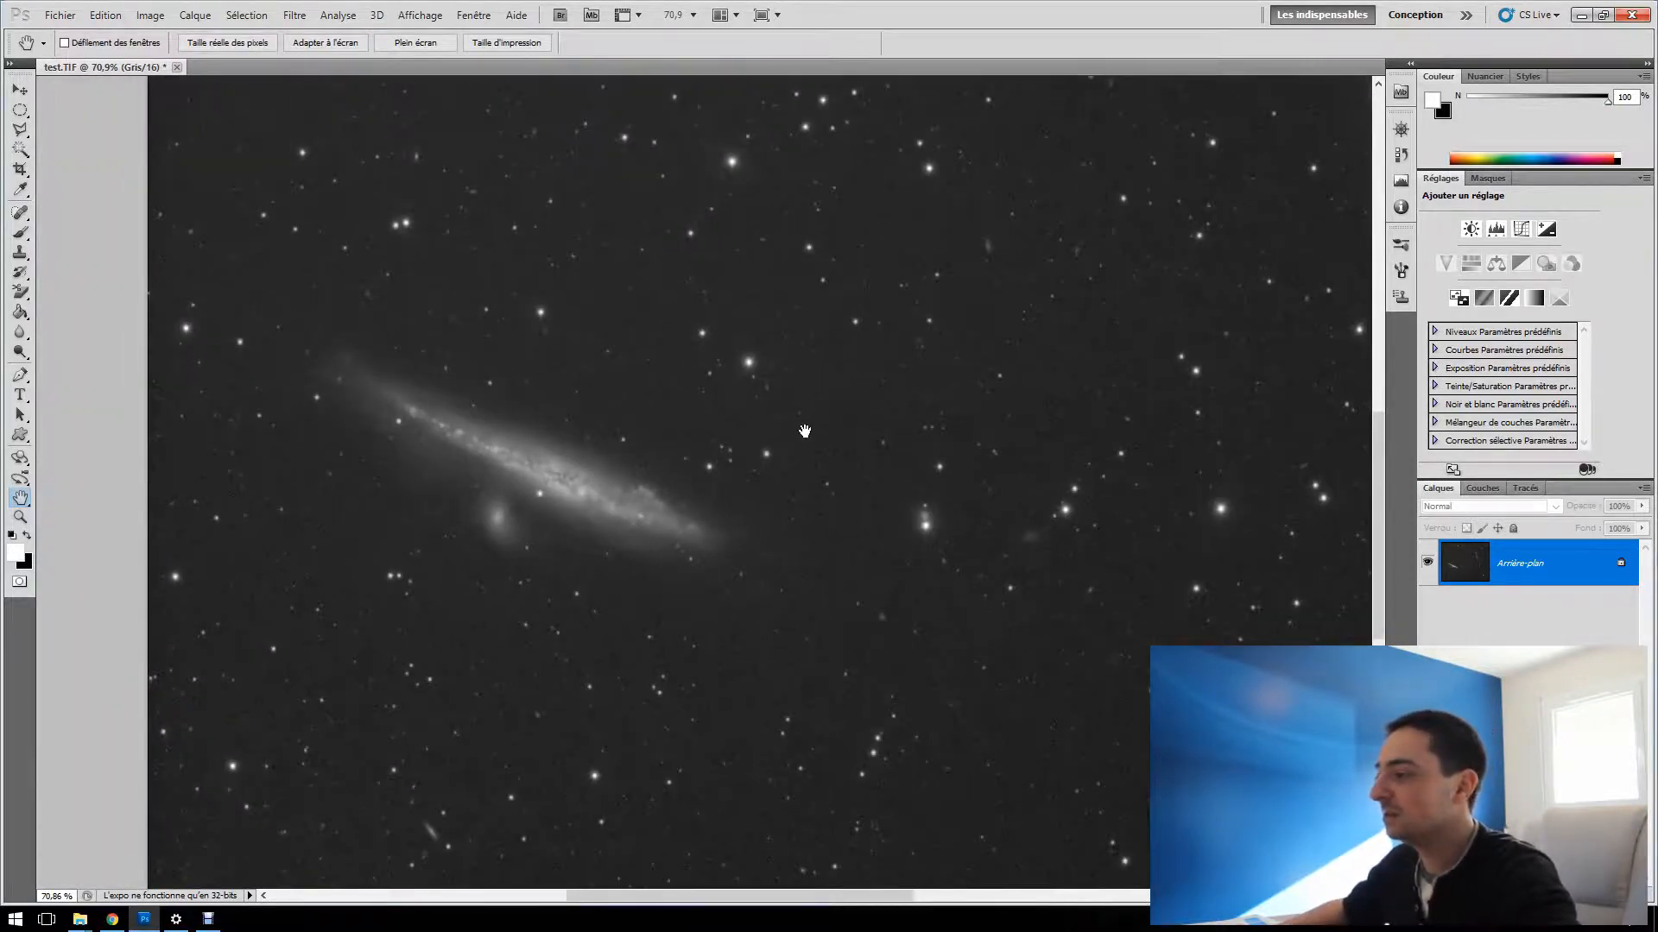
scroll(557, 489, "up", 3)
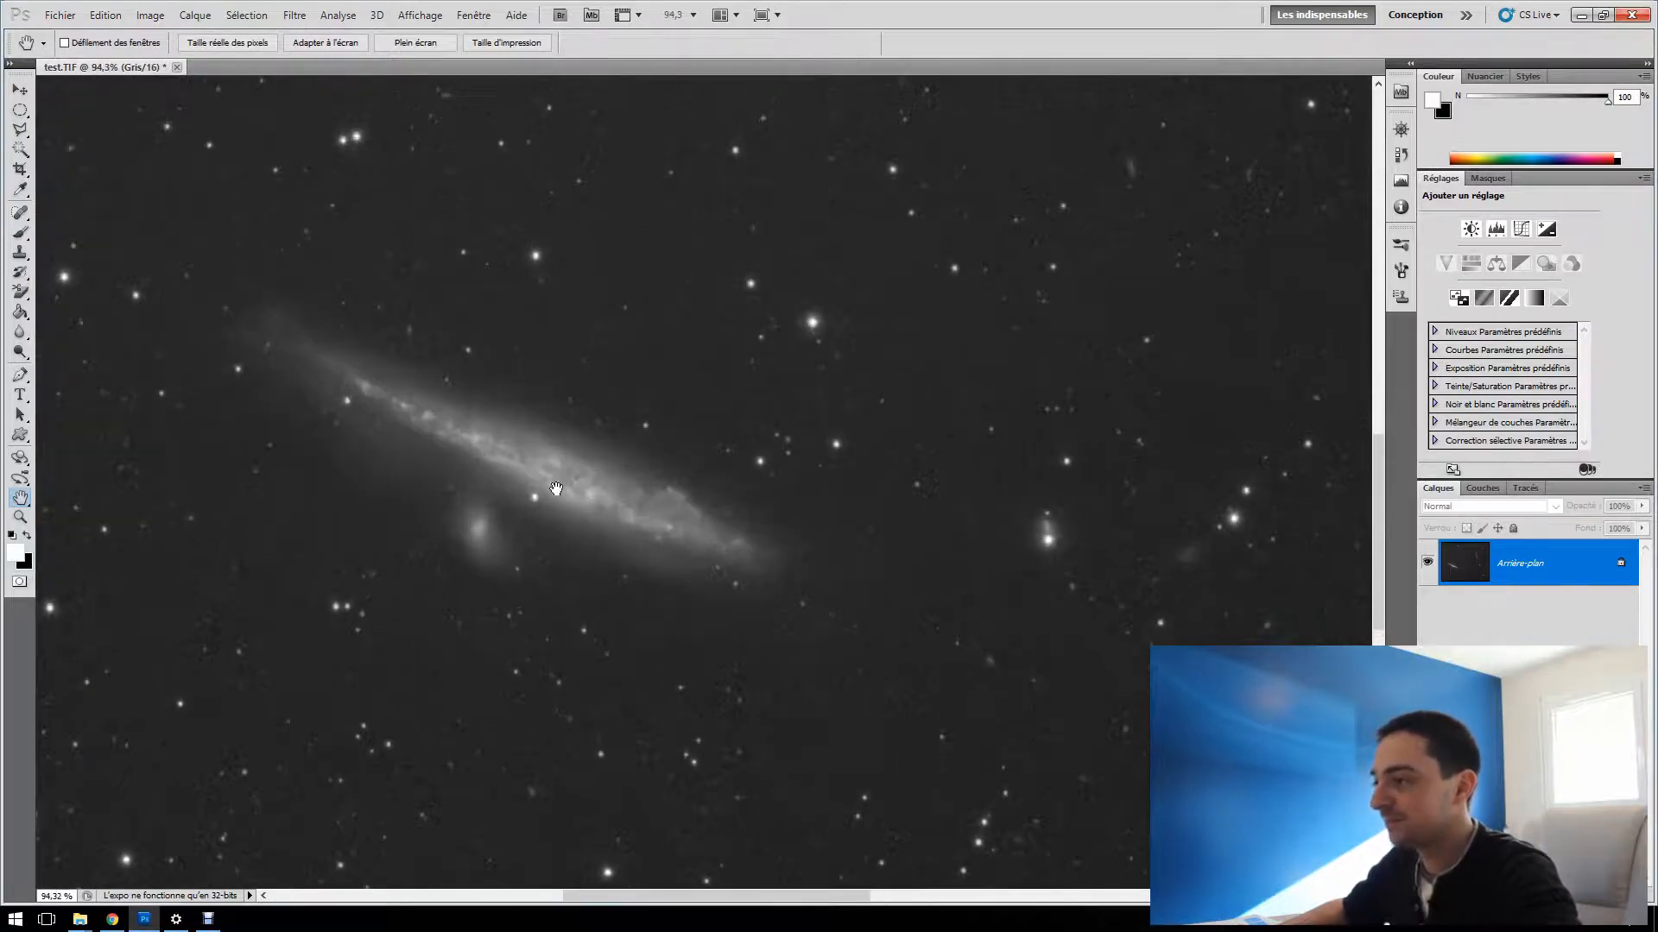
scroll(611, 490, "down", 3)
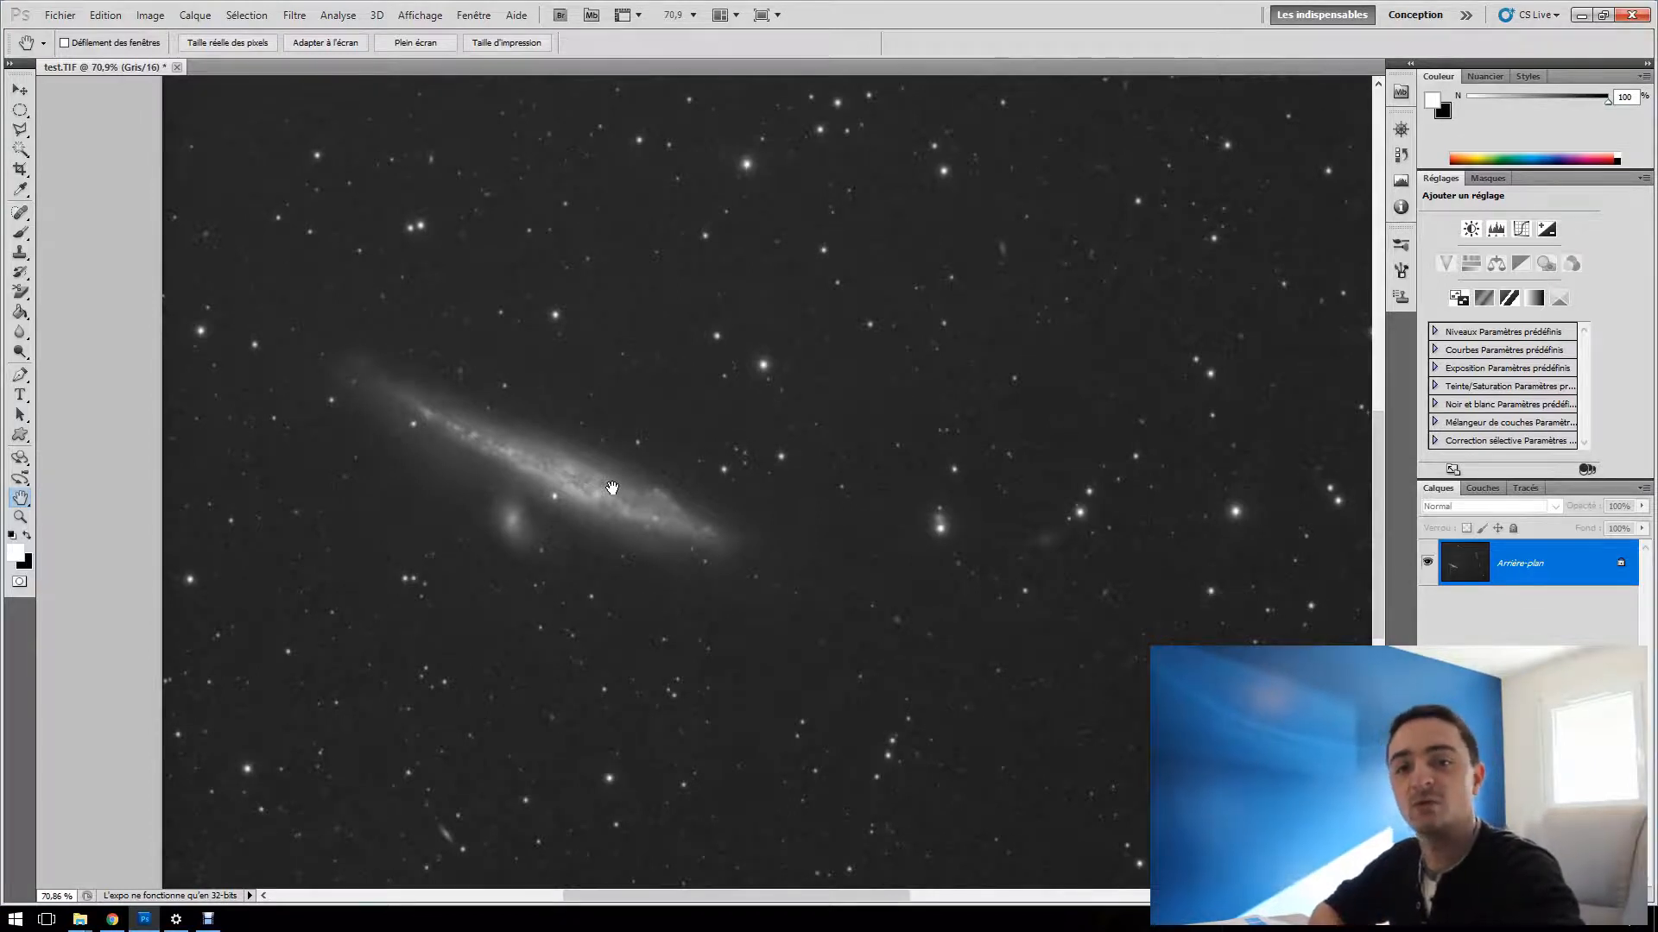
scroll(863, 479, "up", 2)
scroll(882, 479, "down", 6)
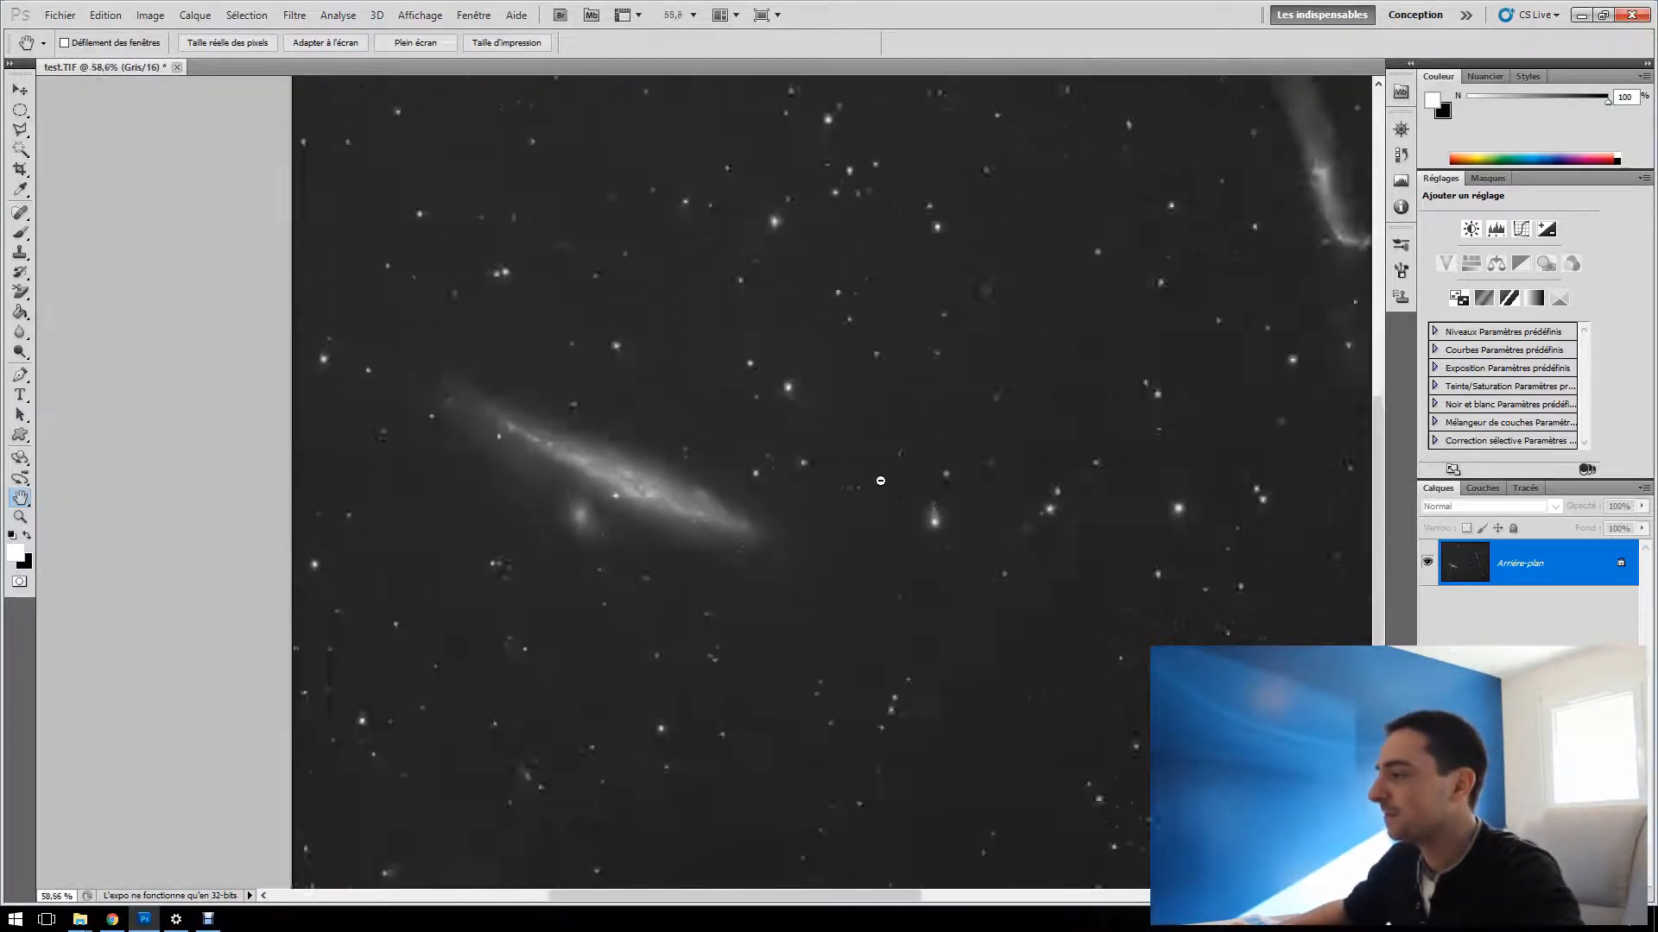
left_click_drag(1004, 434, 726, 504)
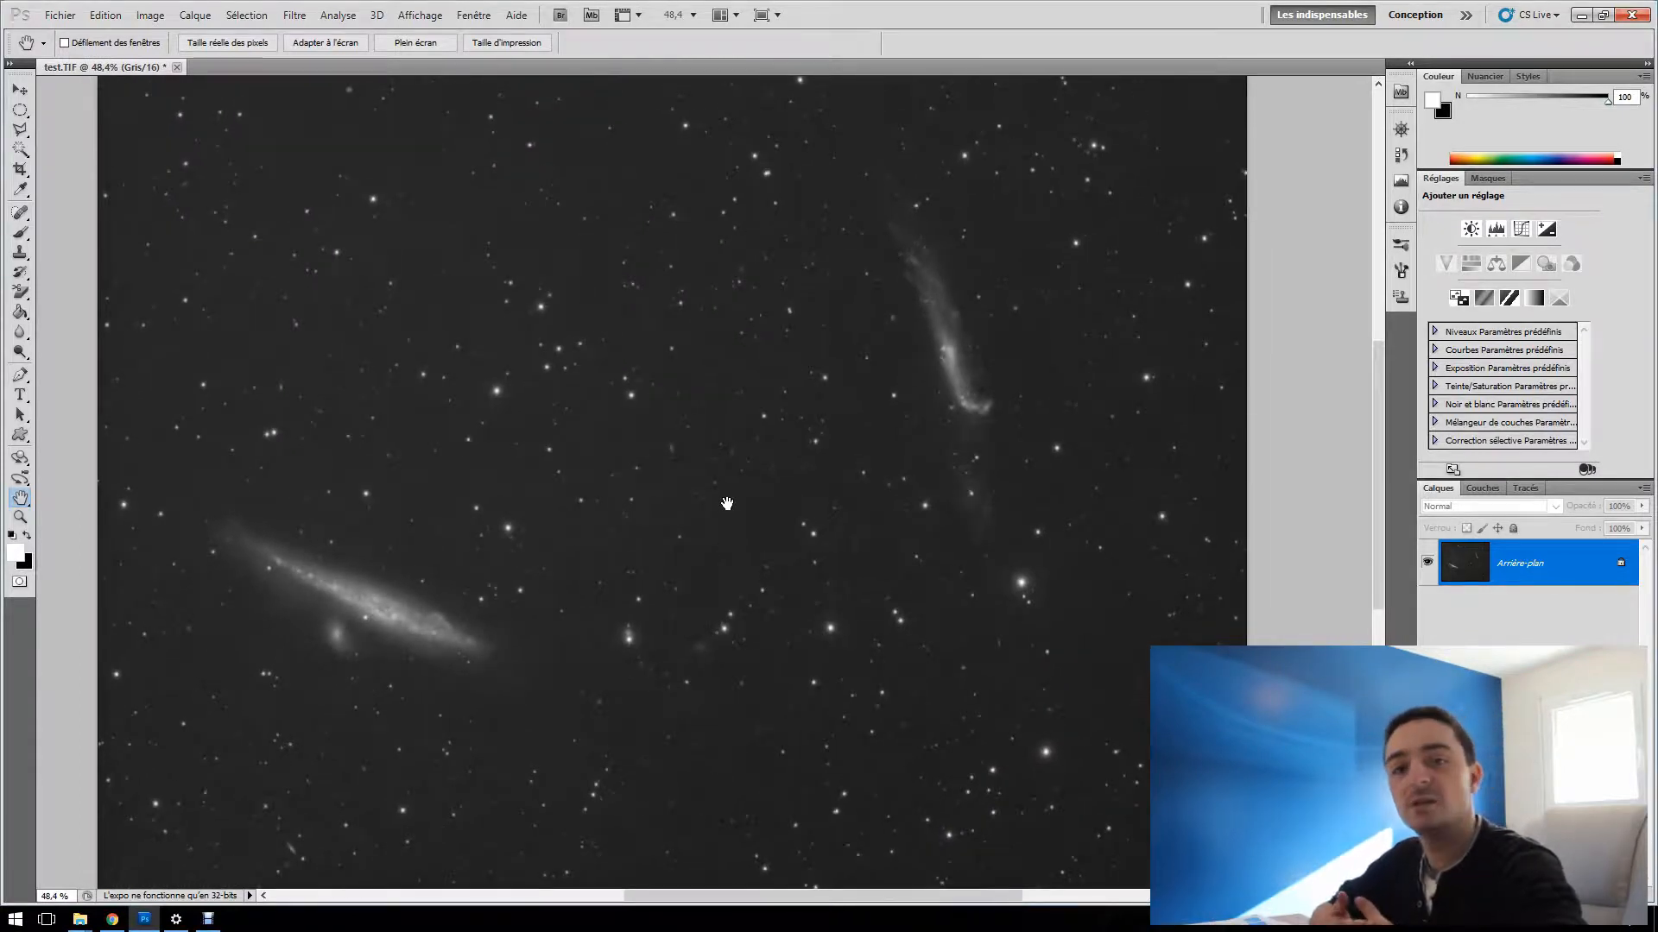